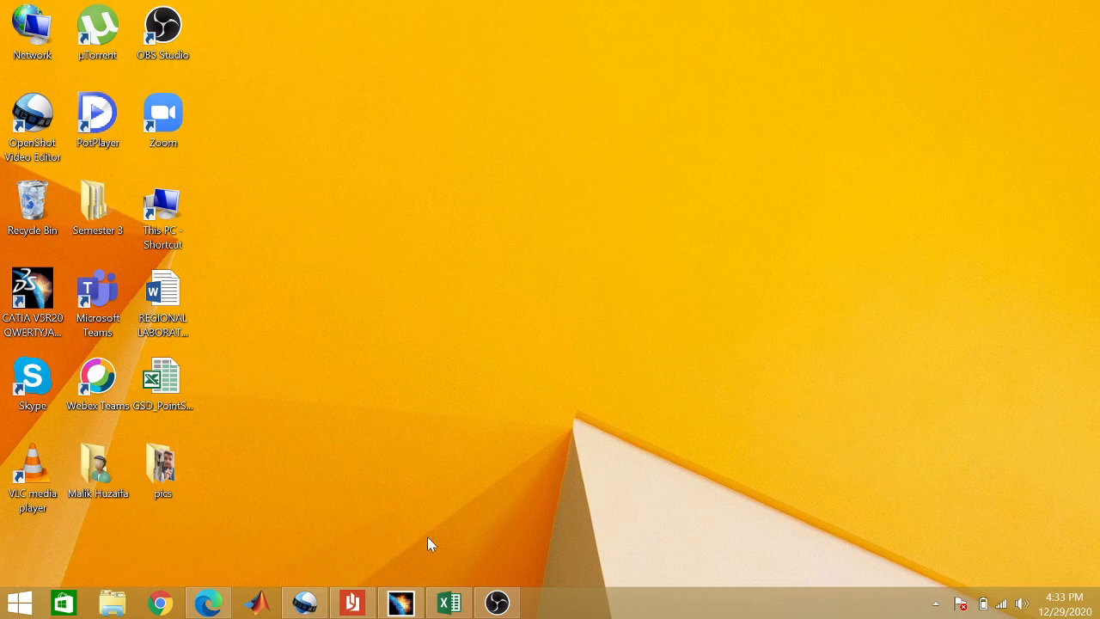
# Close the open GSD_PointSplineLoftFromExcel workbook and read the wing, fuselage and tail assignment instructions in the PDF.
pyautogui.click(450, 602)
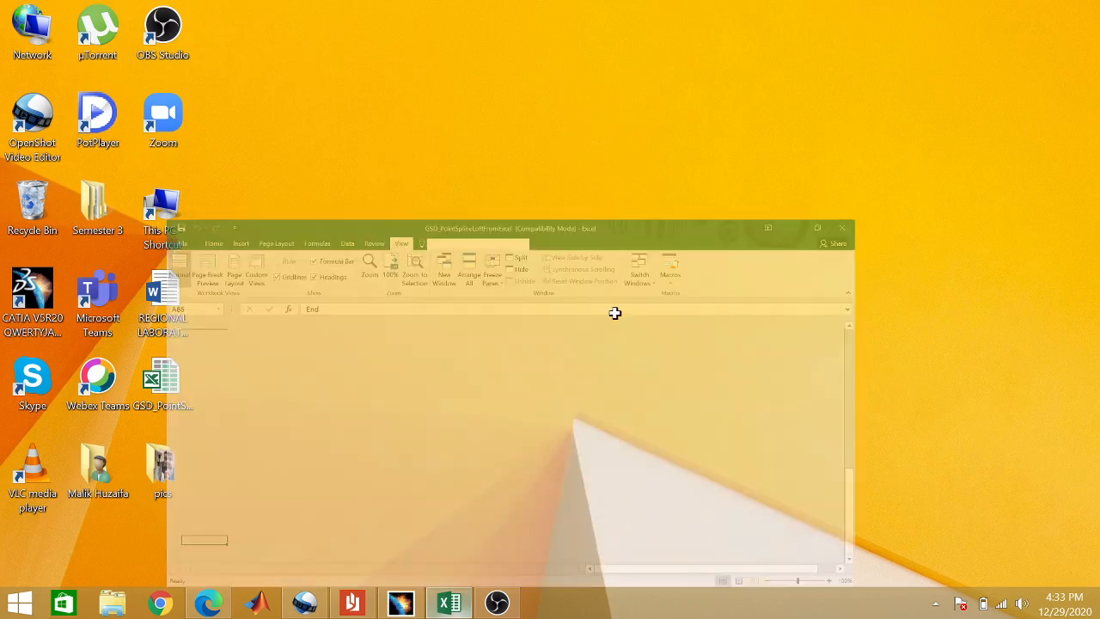
pyautogui.click(1085, 8)
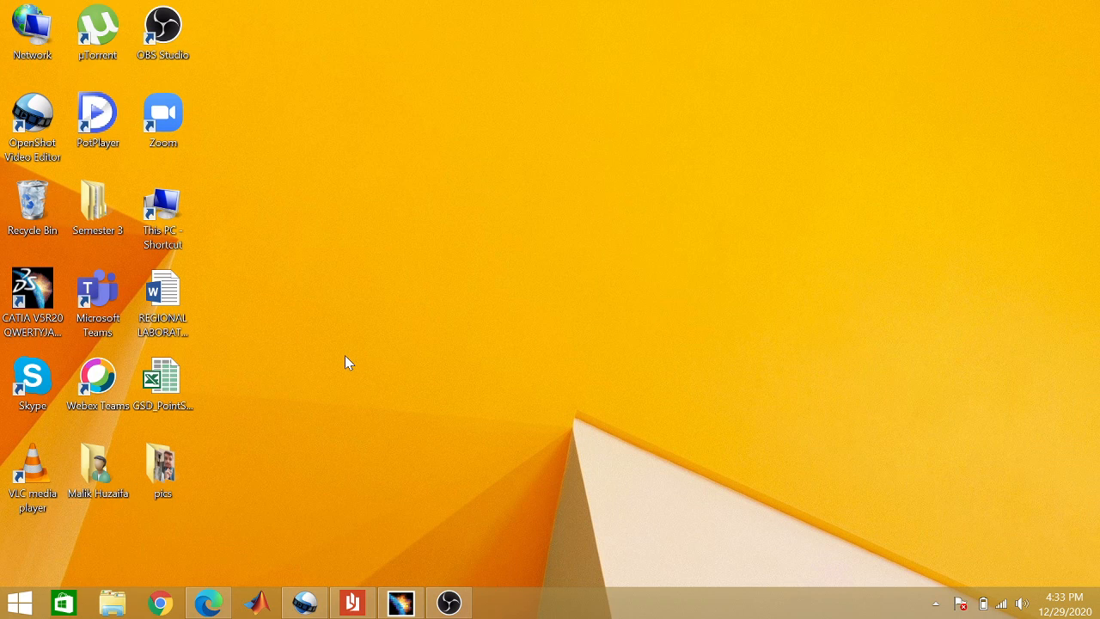
pyautogui.click(207, 603)
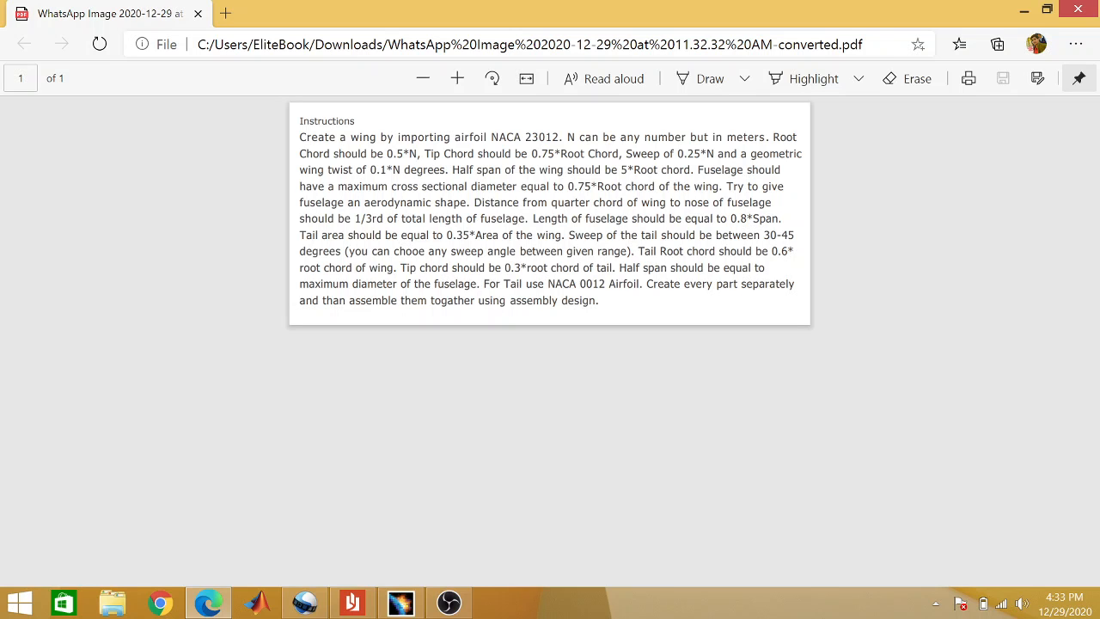
pyautogui.click(1023, 10)
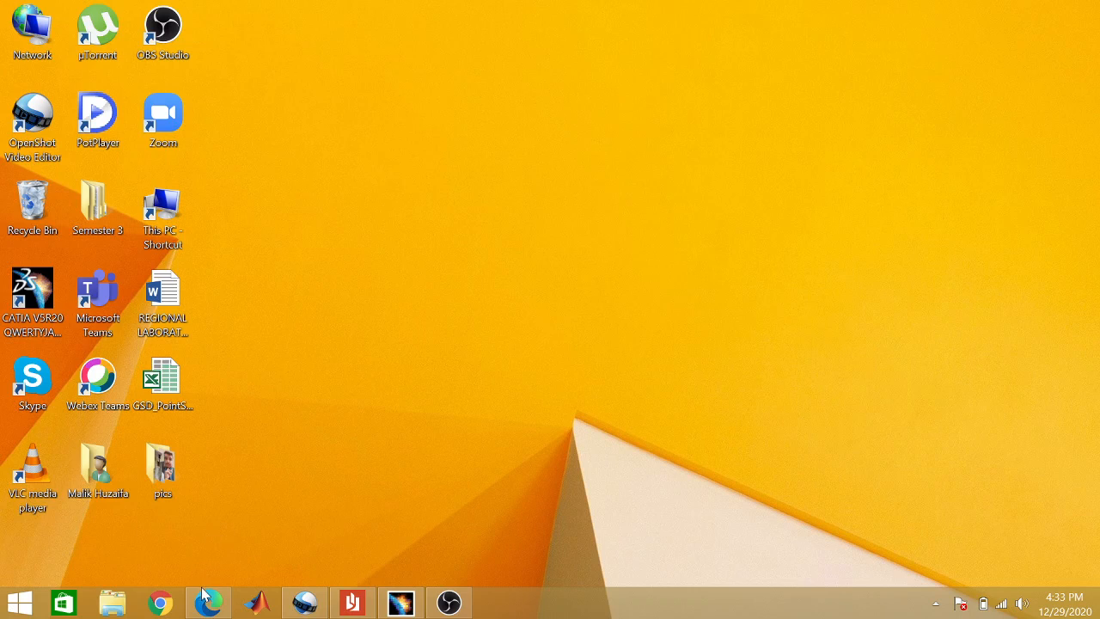
# In File Explorer, browse to E:\Dassault Systemes\B20\win_b64\code\command and locate the GSD_PointSplineLoftFromExcel workbook.
pyautogui.click(112, 606)
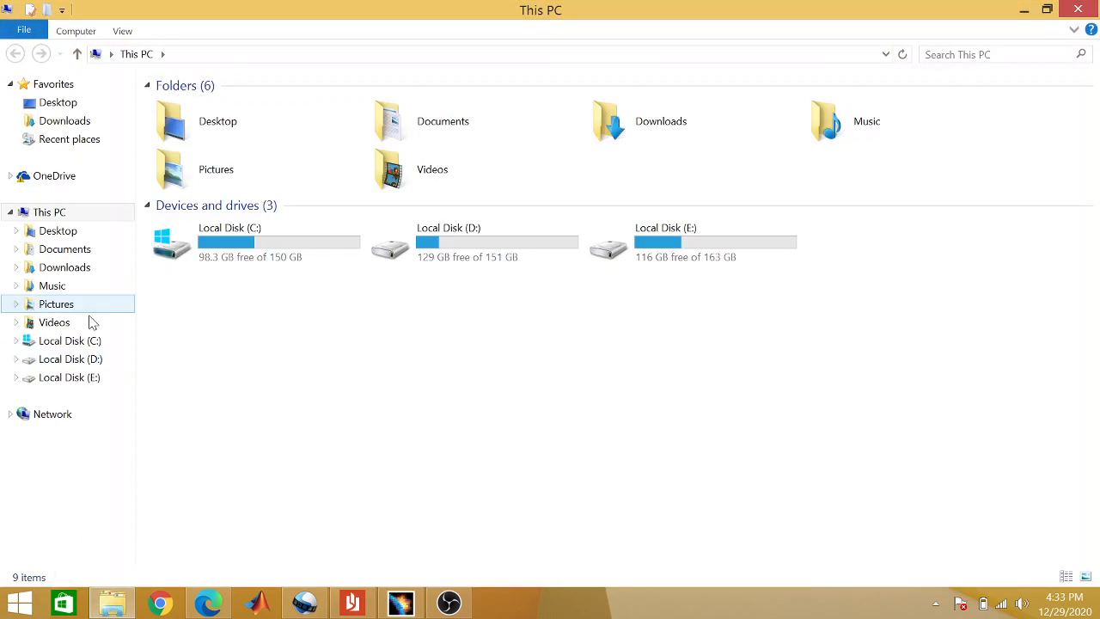
pyautogui.click(85, 377)
pyautogui.doubleClick(219, 145)
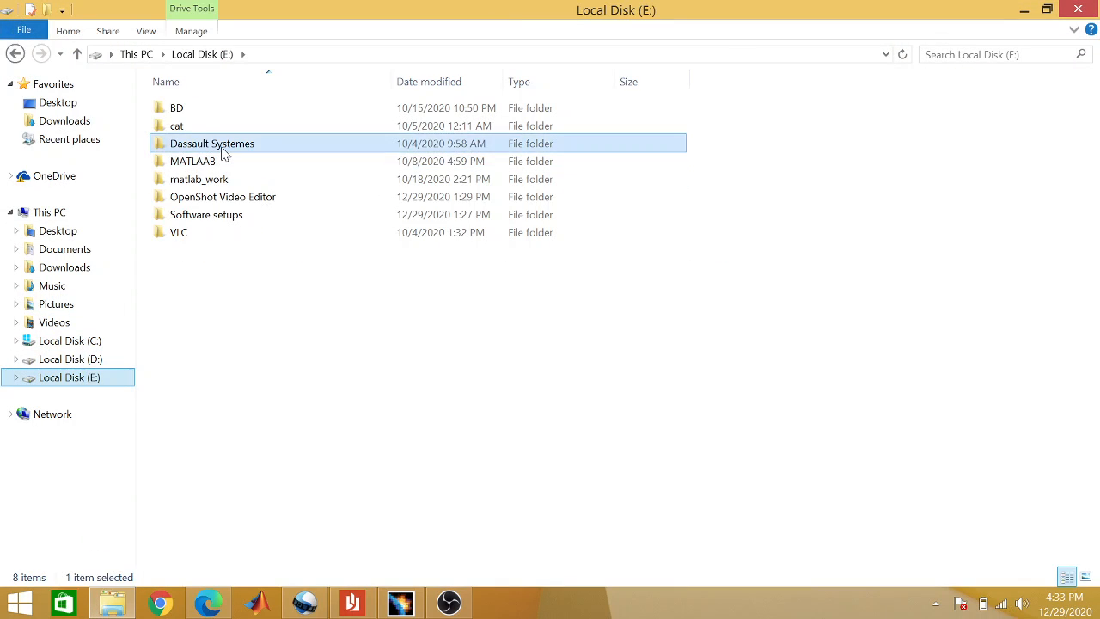
pyautogui.doubleClick(185, 107)
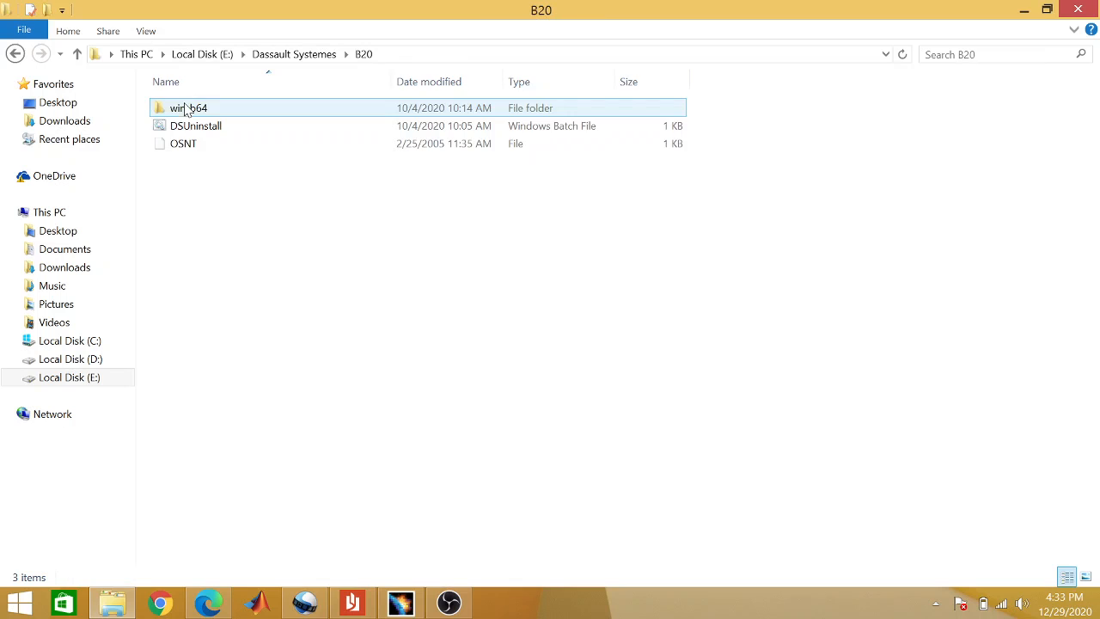
pyautogui.doubleClick(189, 109)
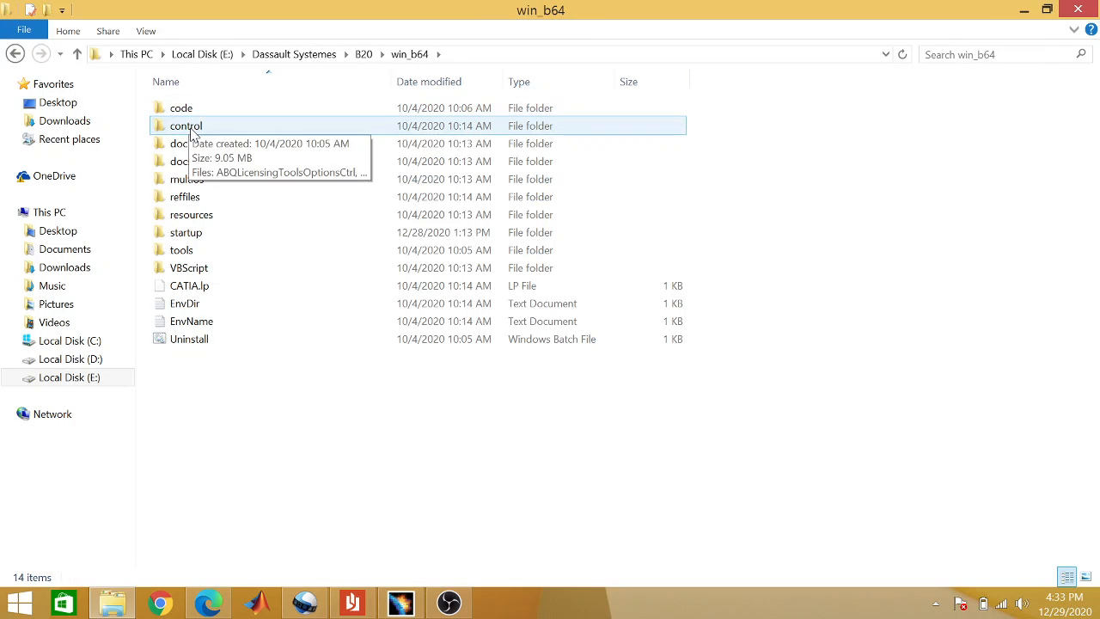
pyautogui.doubleClick(186, 110)
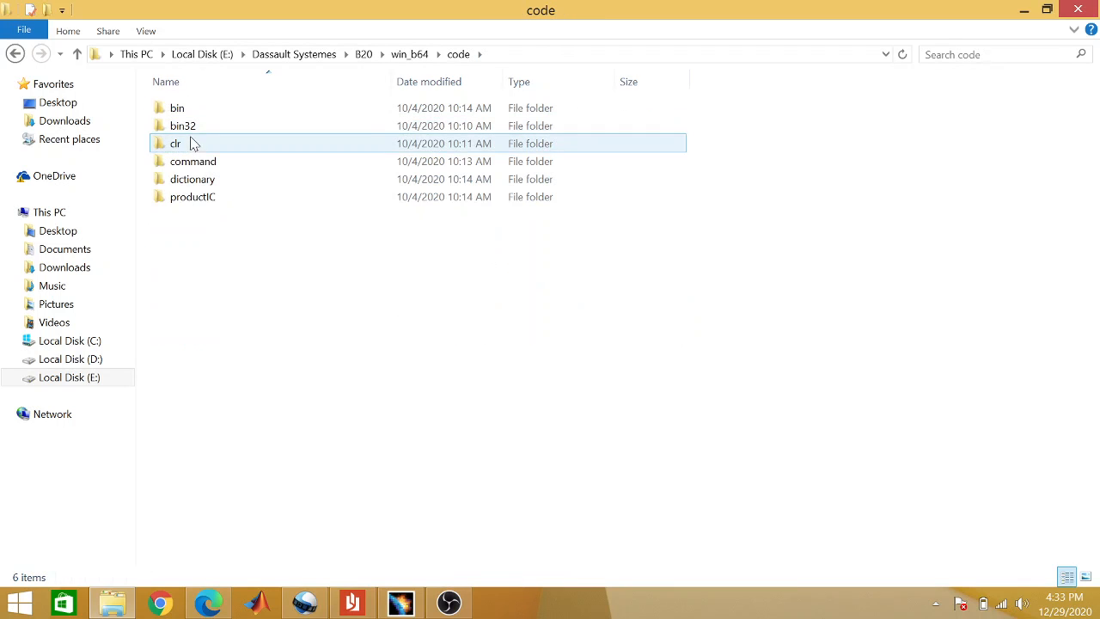
pyautogui.doubleClick(193, 162)
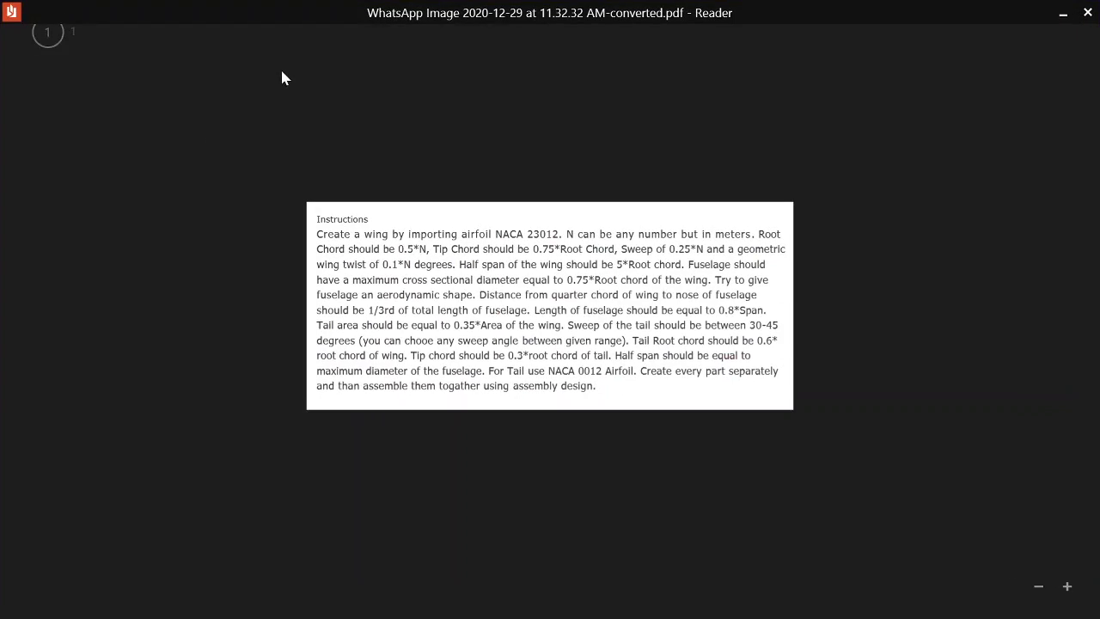
pyautogui.click(1066, 12)
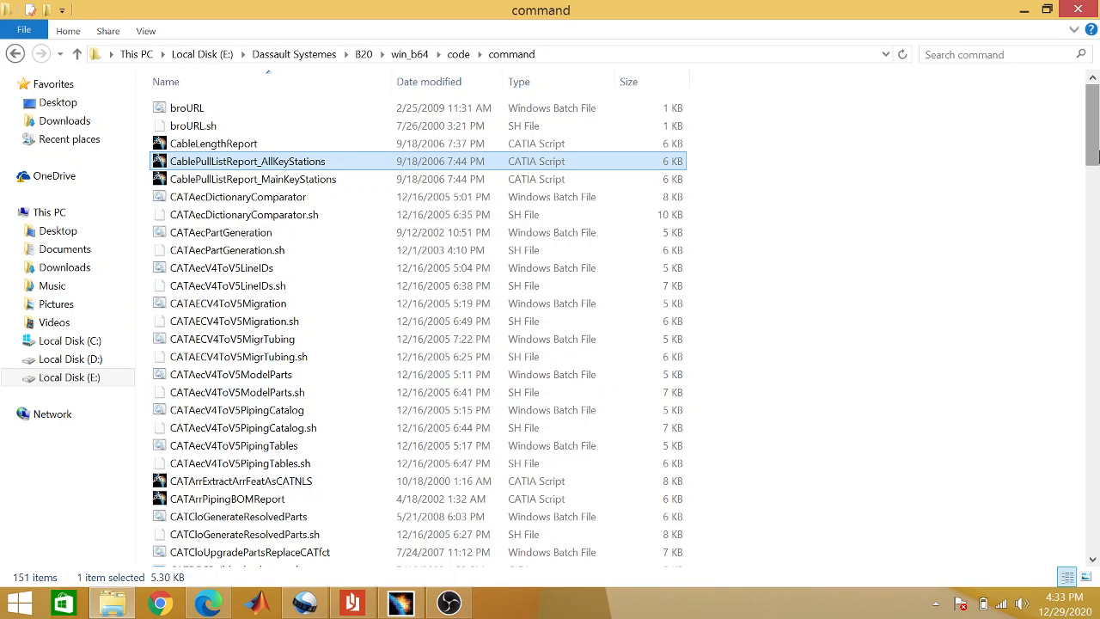
pyautogui.moveTo(1094, 165); pyautogui.dragTo(1095, 321)
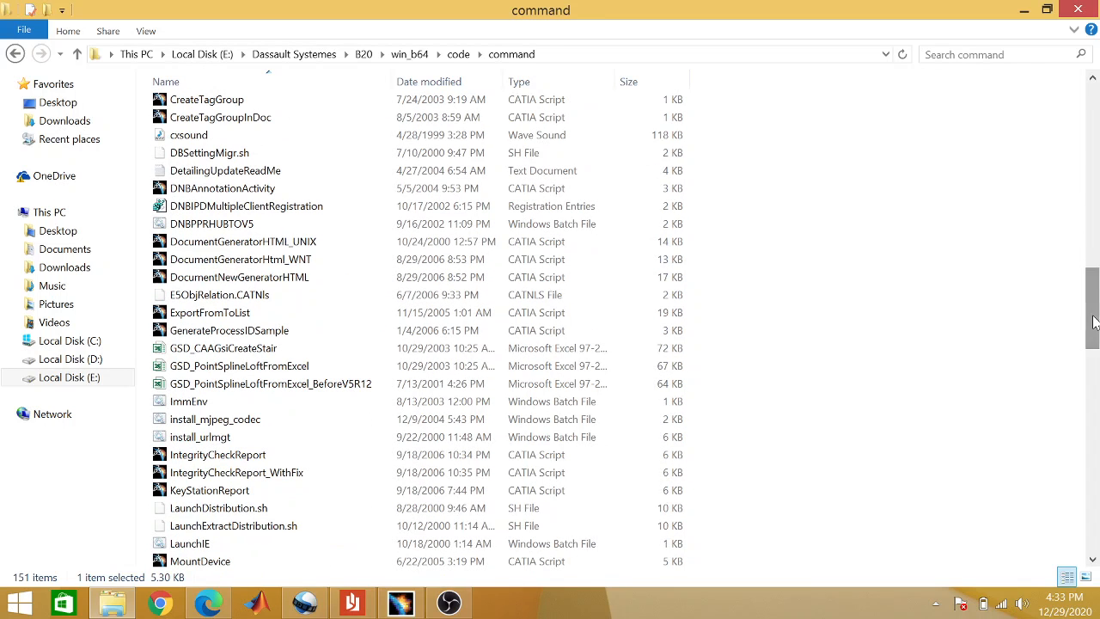
# Open the original GSD_PointSplineLoftFromExcel workbook, examine its StartLoft and StartCurve coordinate layout, and close it along with the folder.
pyautogui.doubleClick(359, 368)
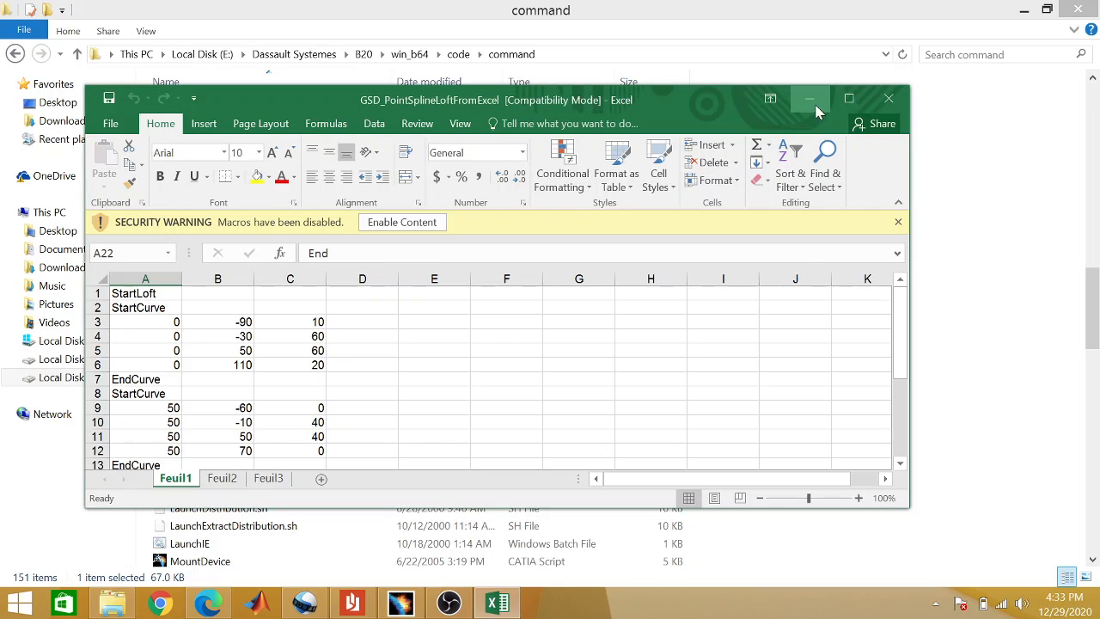
pyautogui.click(848, 99)
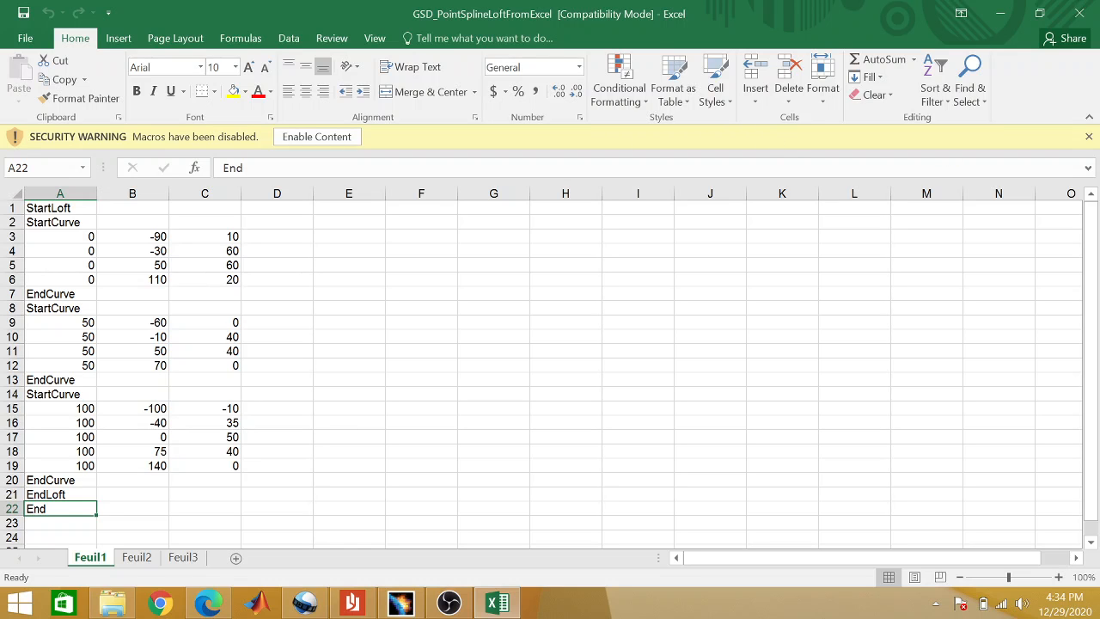
pyautogui.click(1080, 13)
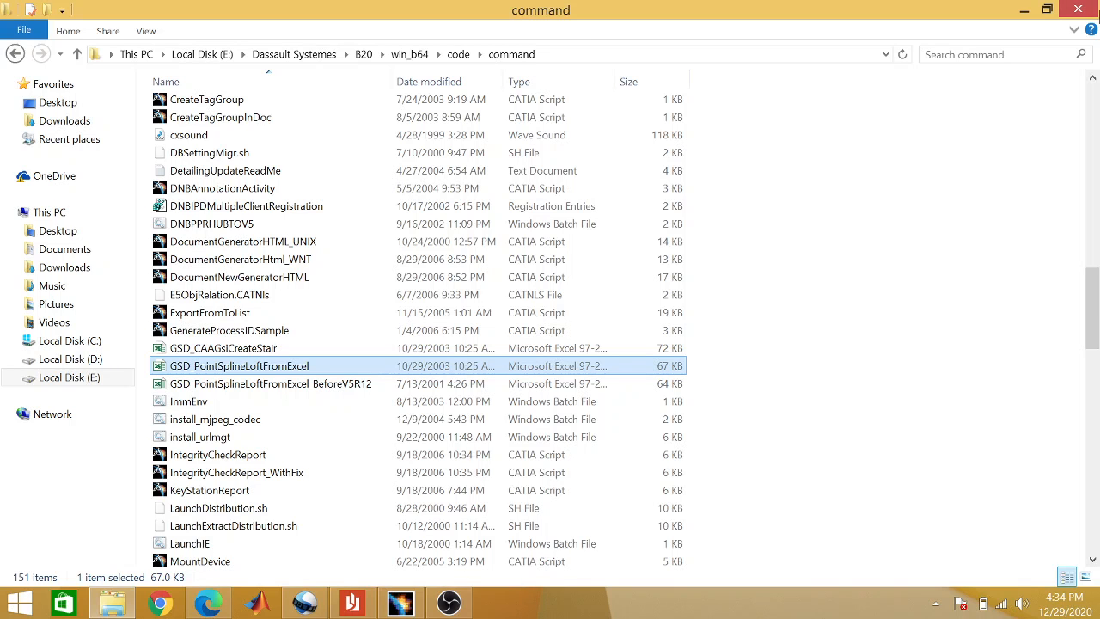
pyautogui.click(1080, 11)
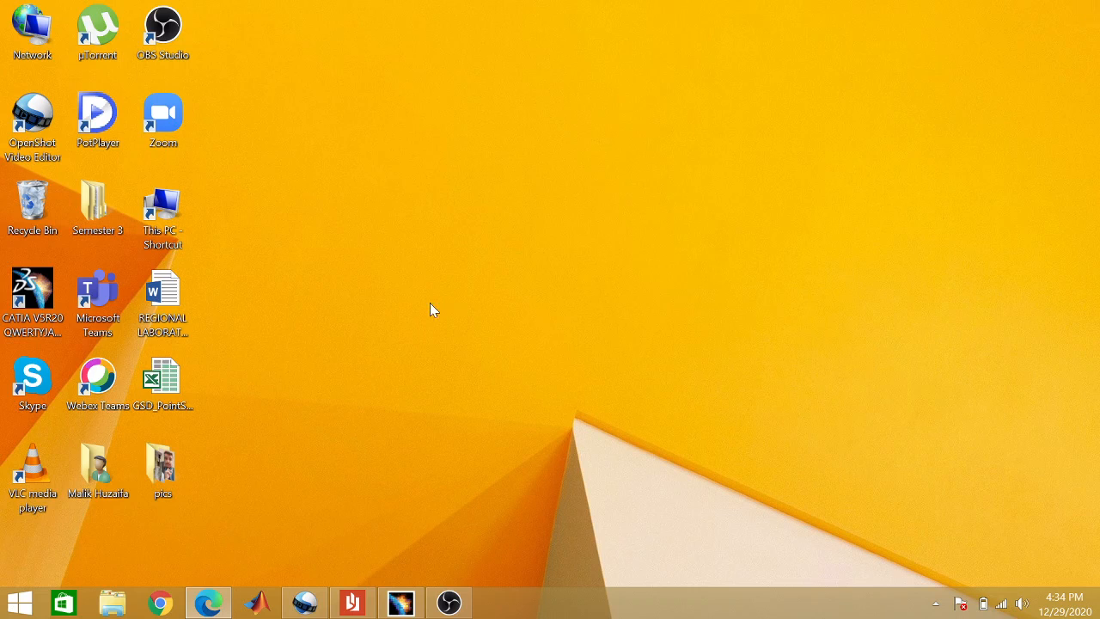
# Open the desktop copy of the GSD_PointSplineLoftFromExcel workbook containing the airfoil coordinates and leave it open in the background.
pyautogui.click(162, 388)
pyautogui.doubleClick(162, 389)
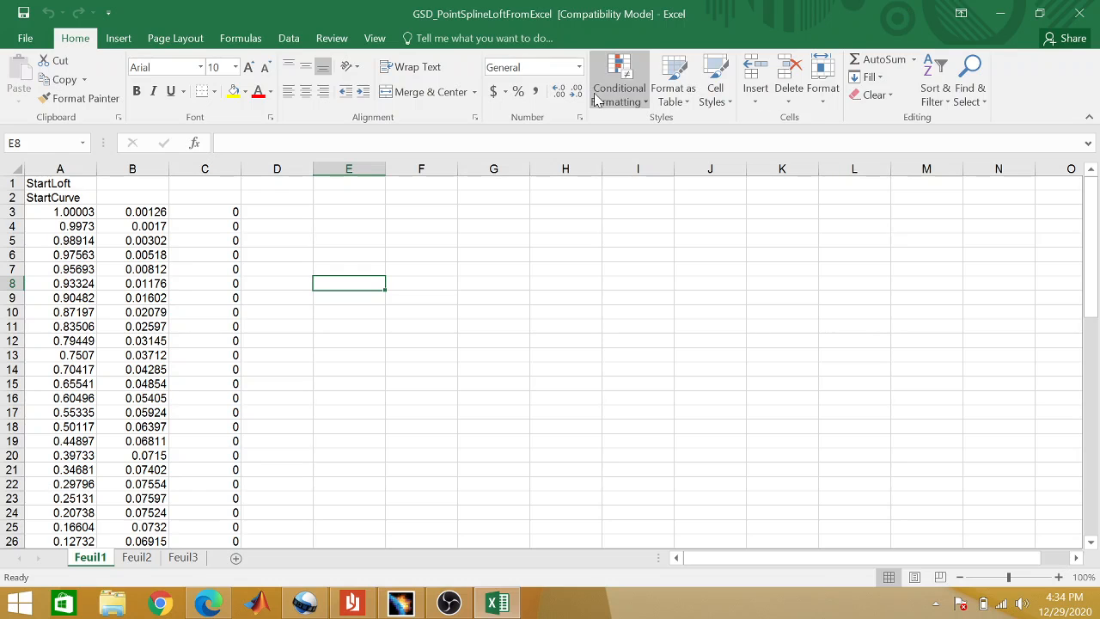
pyautogui.click(374, 39)
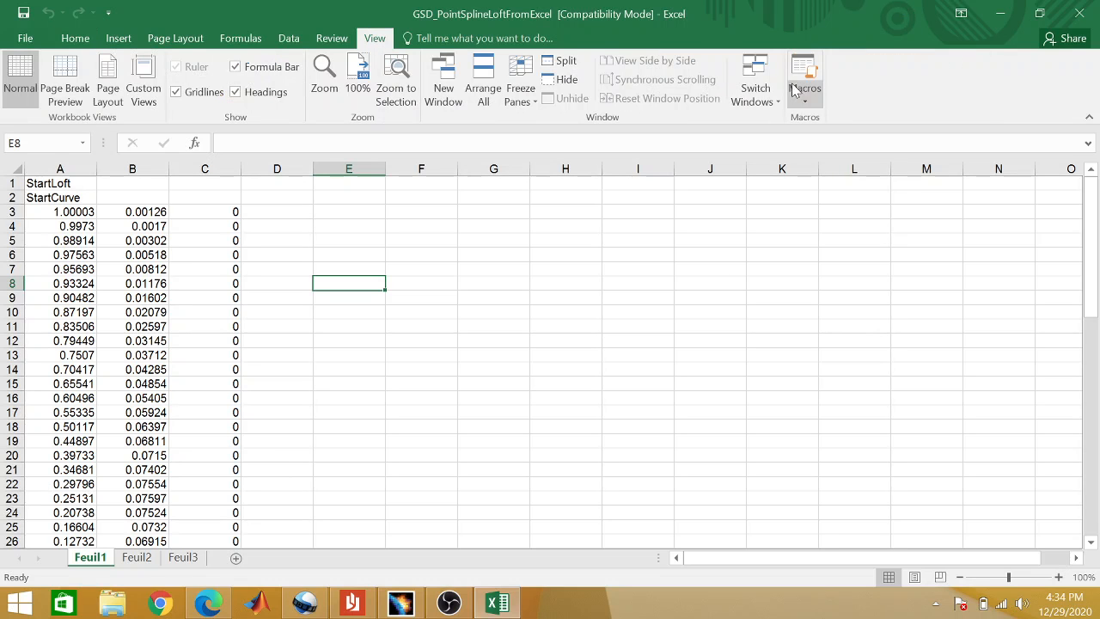
pyautogui.click(998, 13)
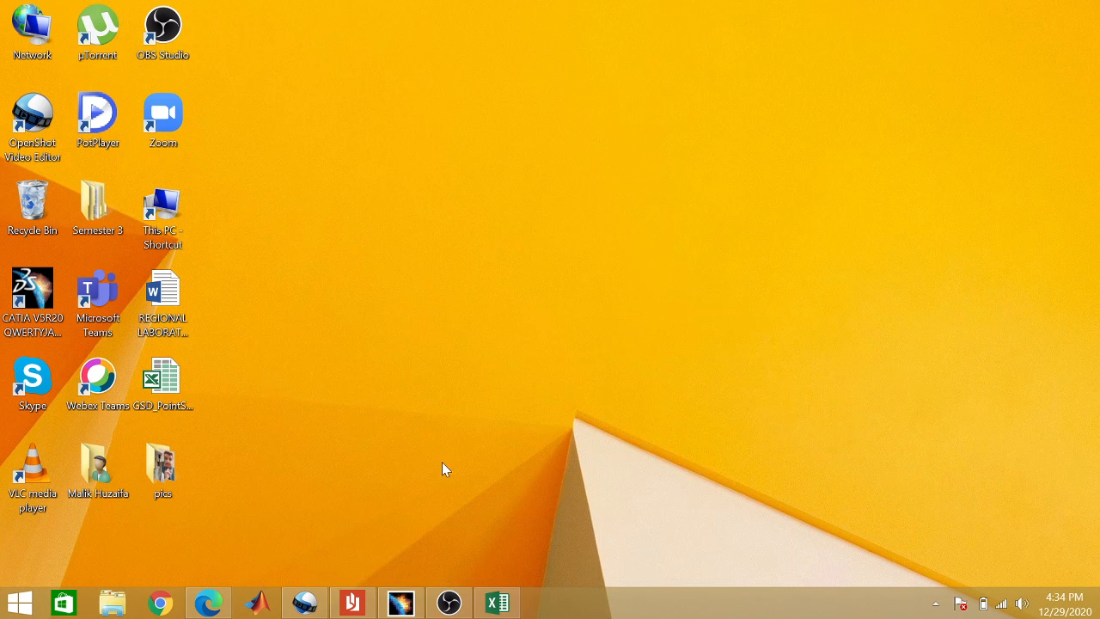
pyautogui.click(443, 604)
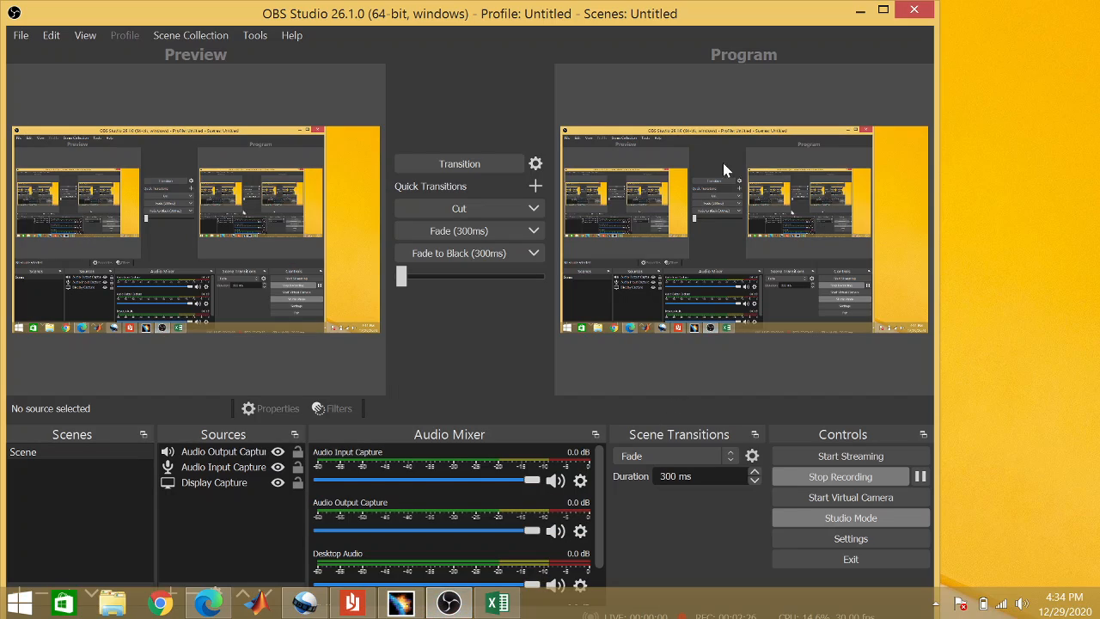
pyautogui.click(860, 11)
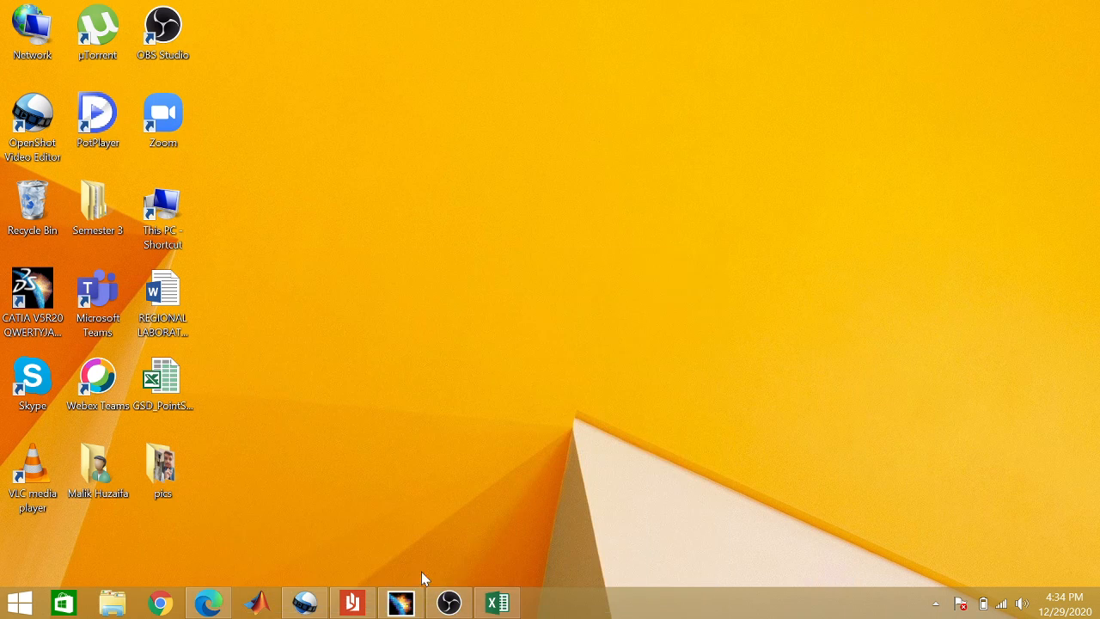
# Switch to CATIA V5, close the existing wing part, and create a new Part1 in the Part Design workbench.
pyautogui.click(400, 604)
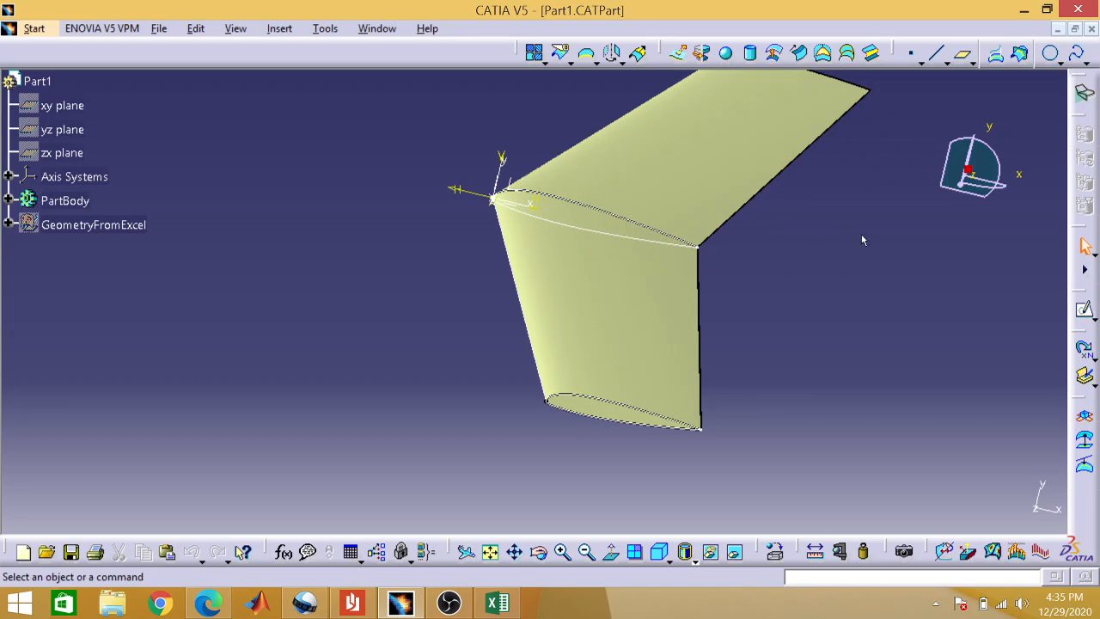
pyautogui.click(1092, 29)
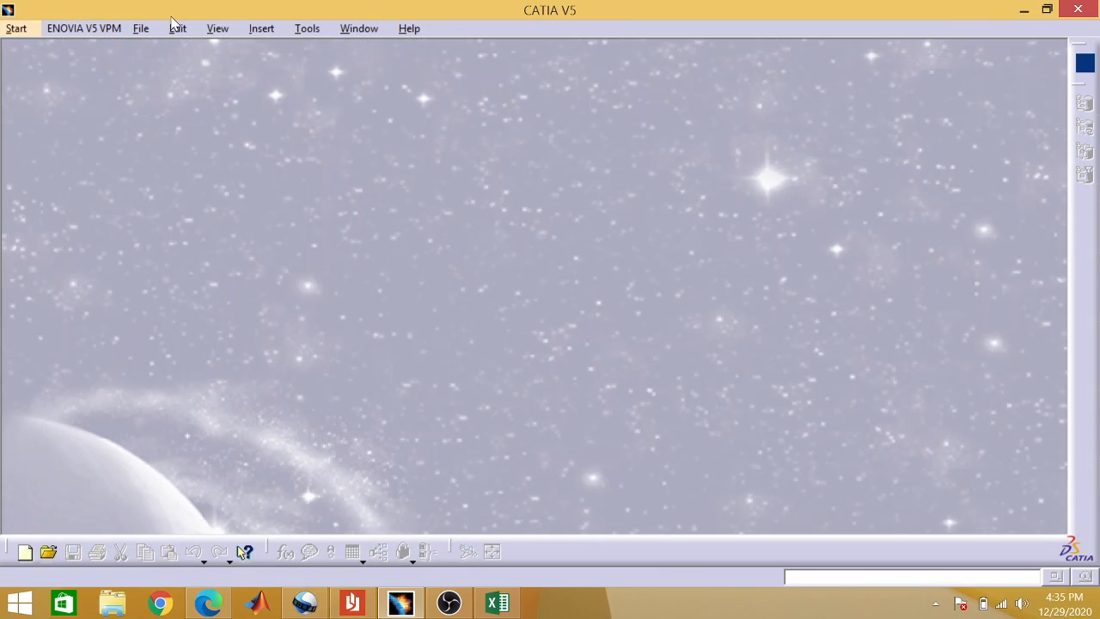
pyautogui.click(10, 31)
pyautogui.moveTo(27, 54)
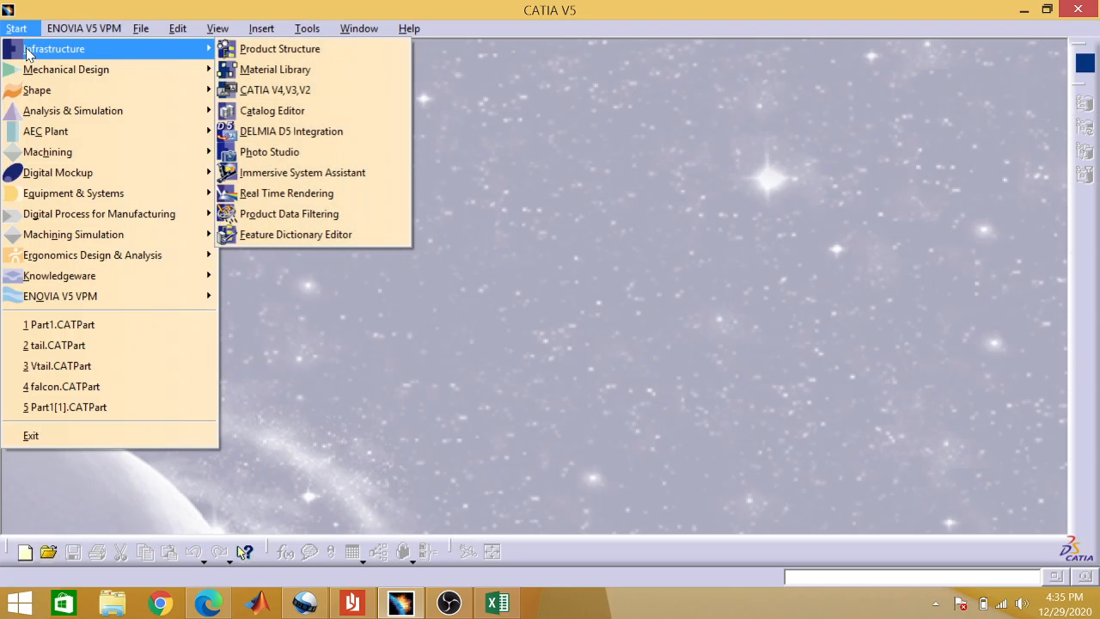
pyautogui.moveTo(56, 70)
pyautogui.click(228, 71)
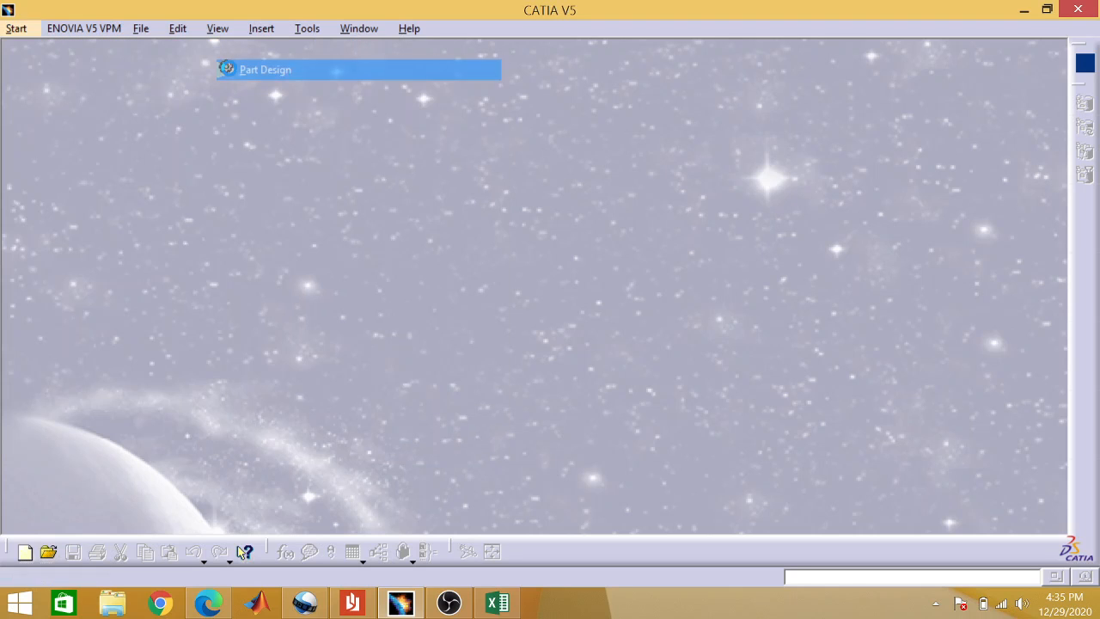
pyautogui.click(907, 385)
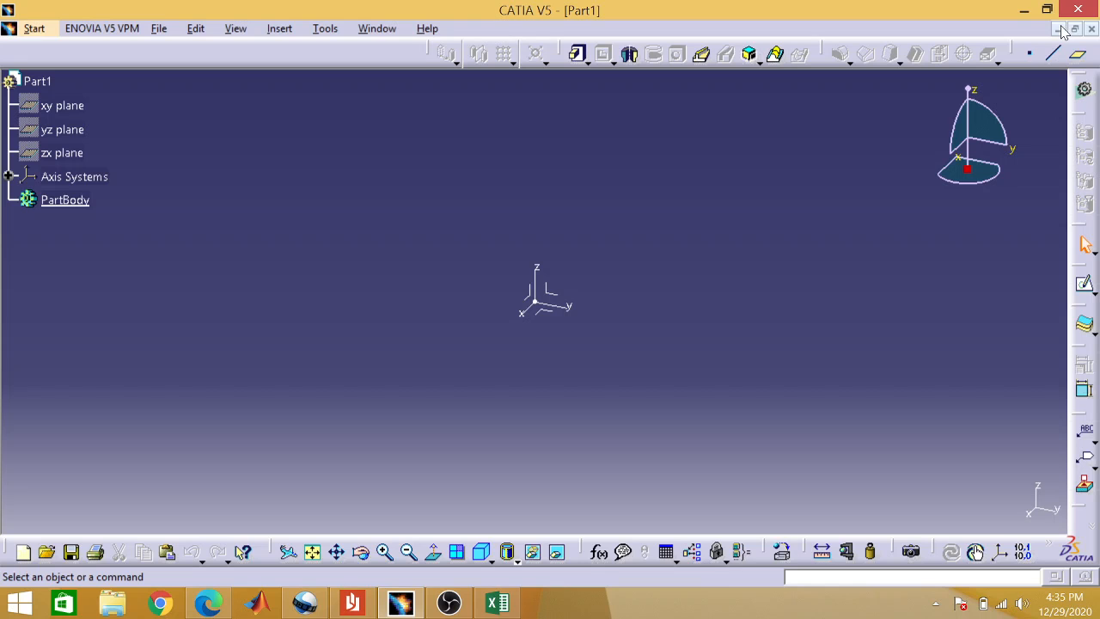
# In Excel, run the Feuil1.Main macro from GSD_PointSplineLoftFromExcel.xls with entity type 2 for points and splines, and return to CATIA.
pyautogui.click(1024, 10)
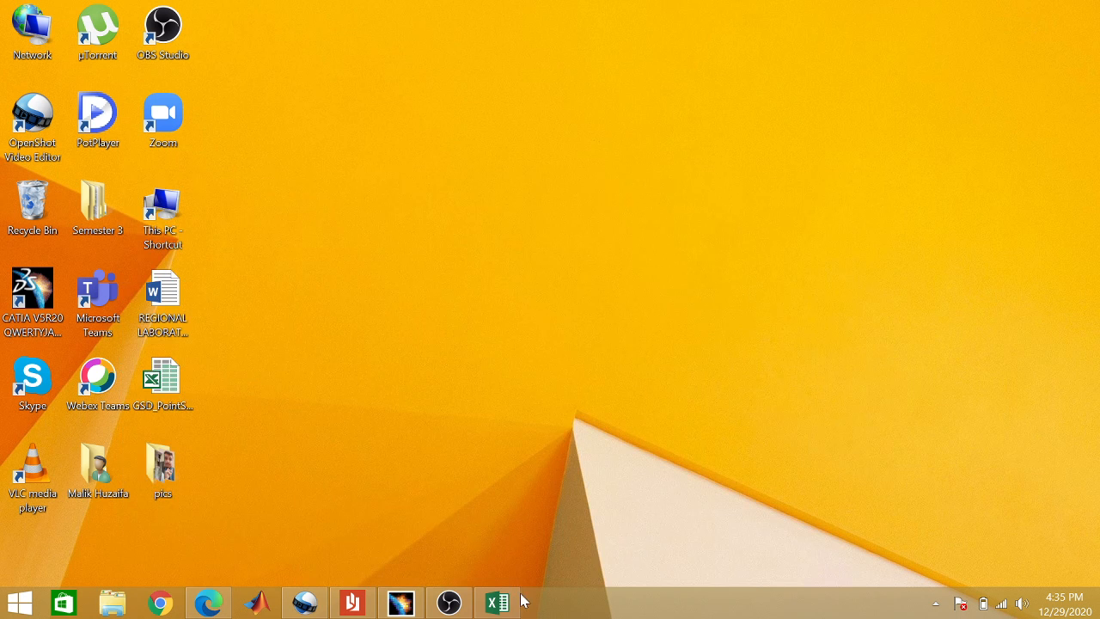
pyautogui.click(499, 603)
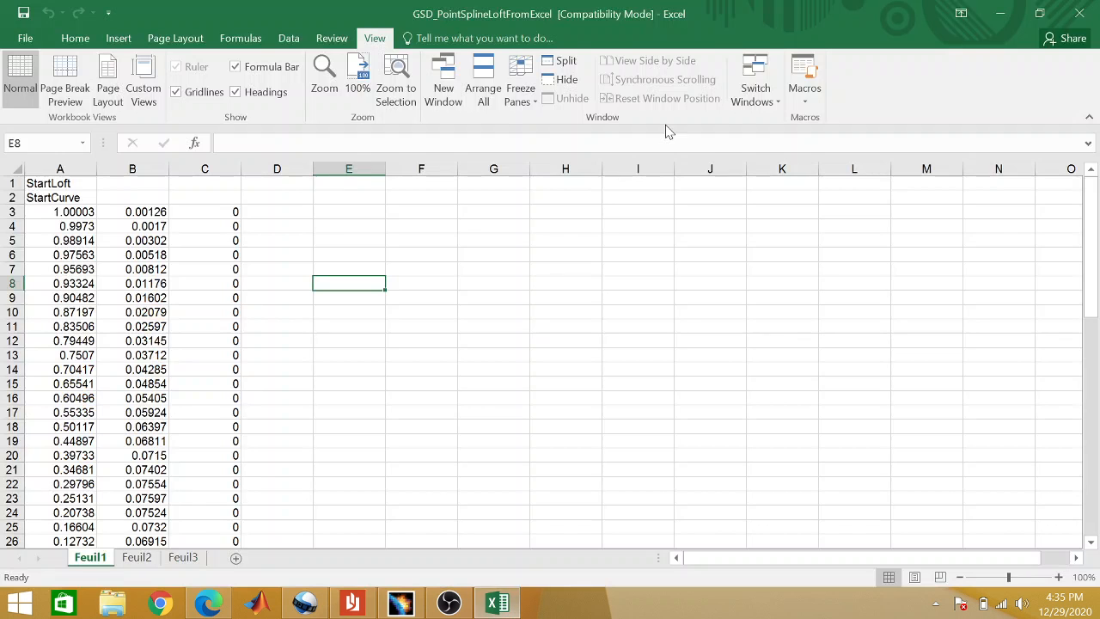
pyautogui.click(805, 70)
pyautogui.click(153, 220)
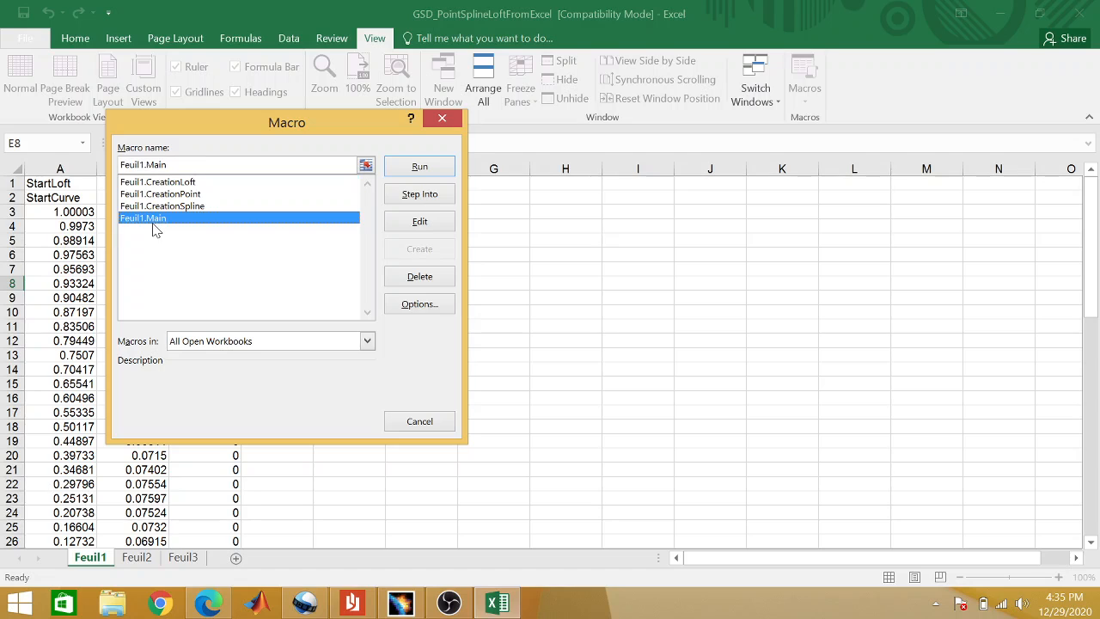
pyautogui.click(220, 341)
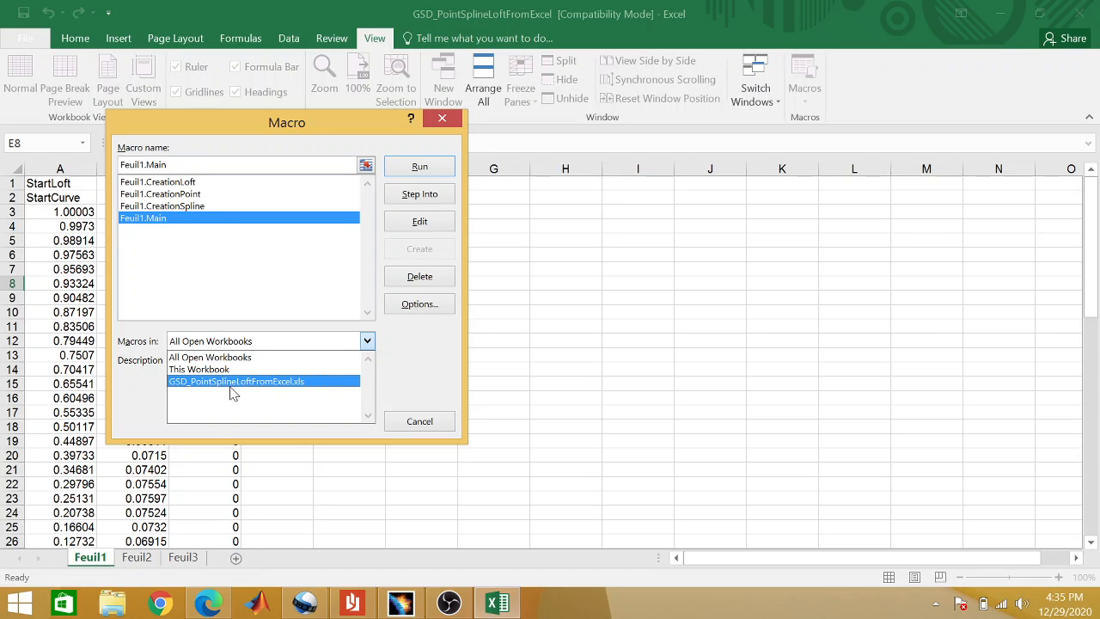
pyautogui.click(246, 386)
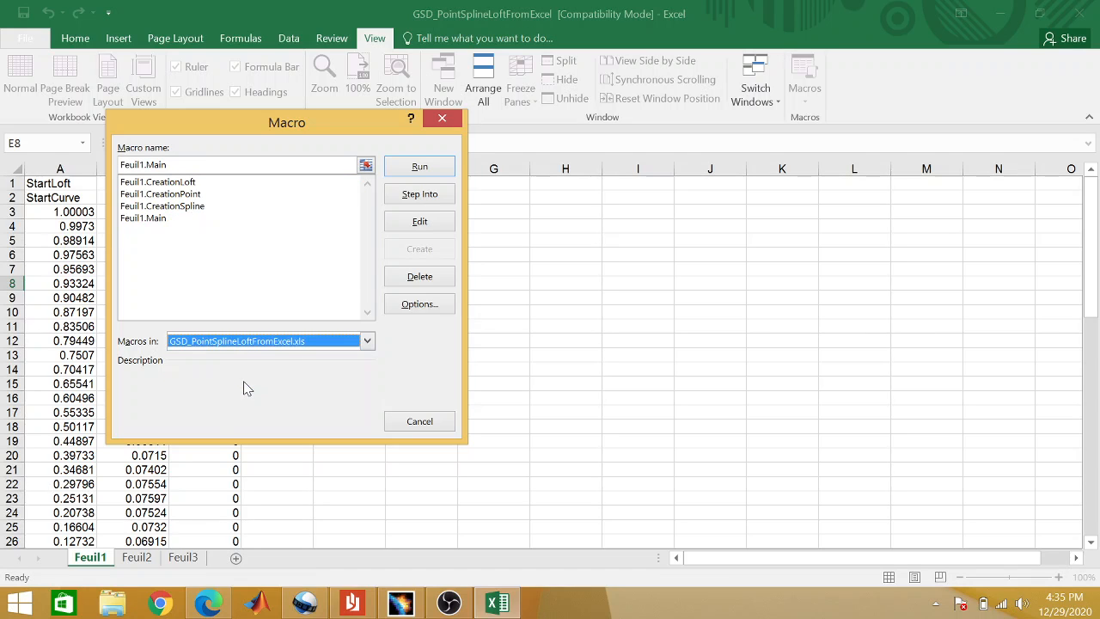
pyautogui.click(419, 172)
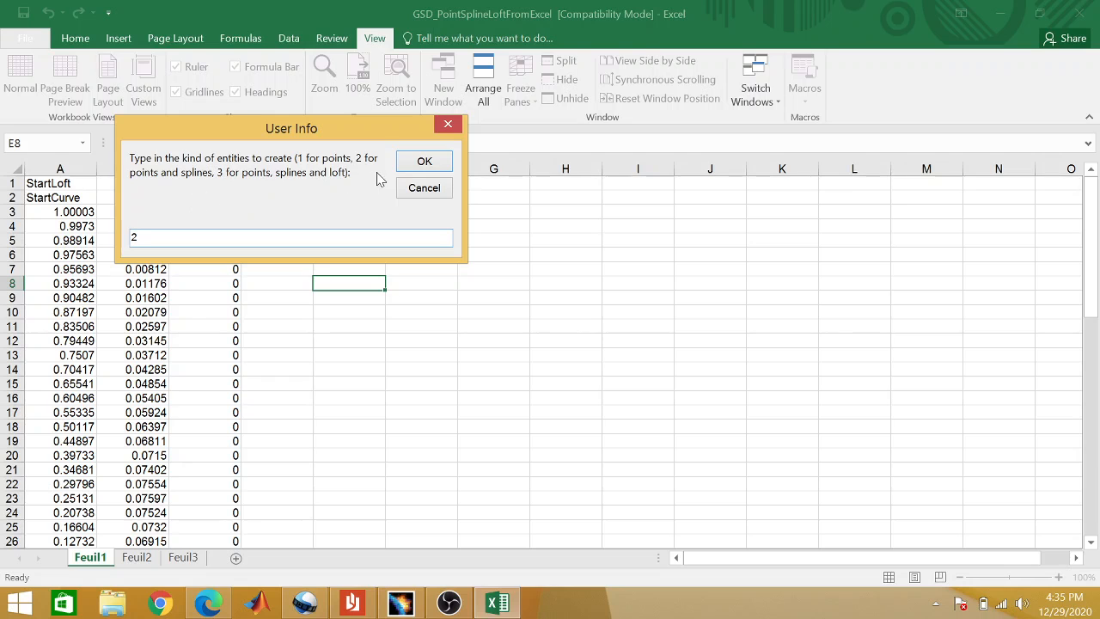
pyautogui.click(423, 163)
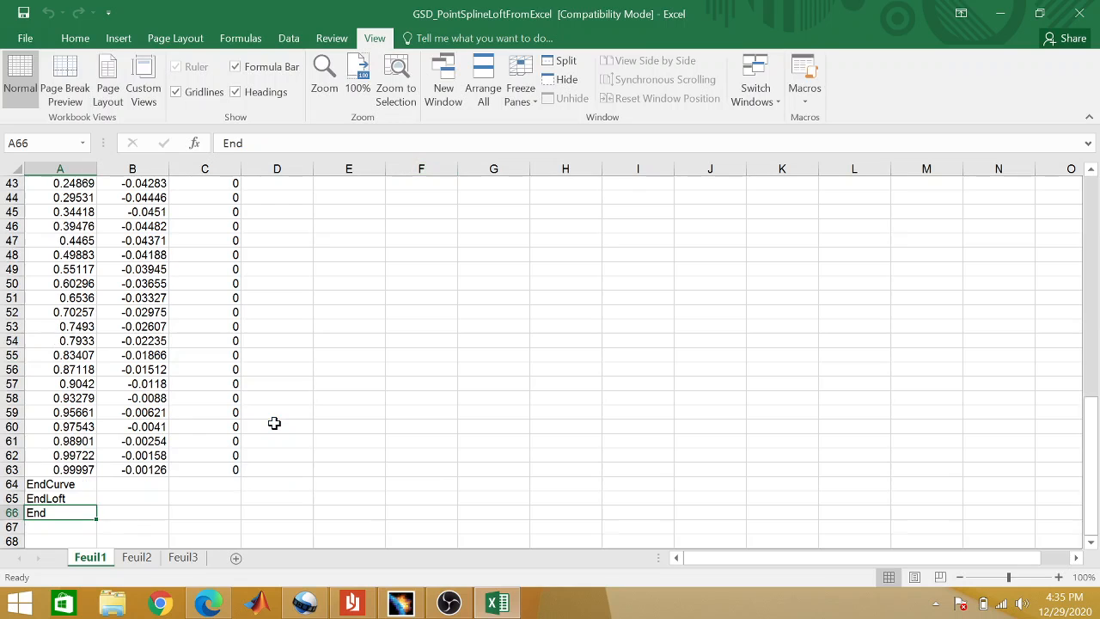
pyautogui.click(1004, 14)
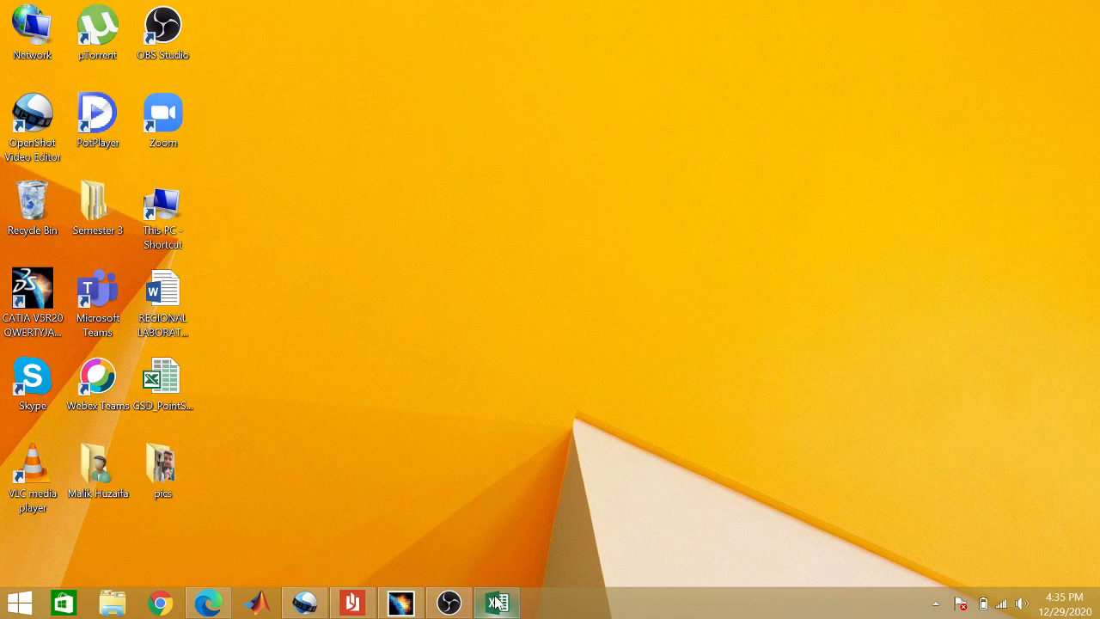
pyautogui.click(396, 605)
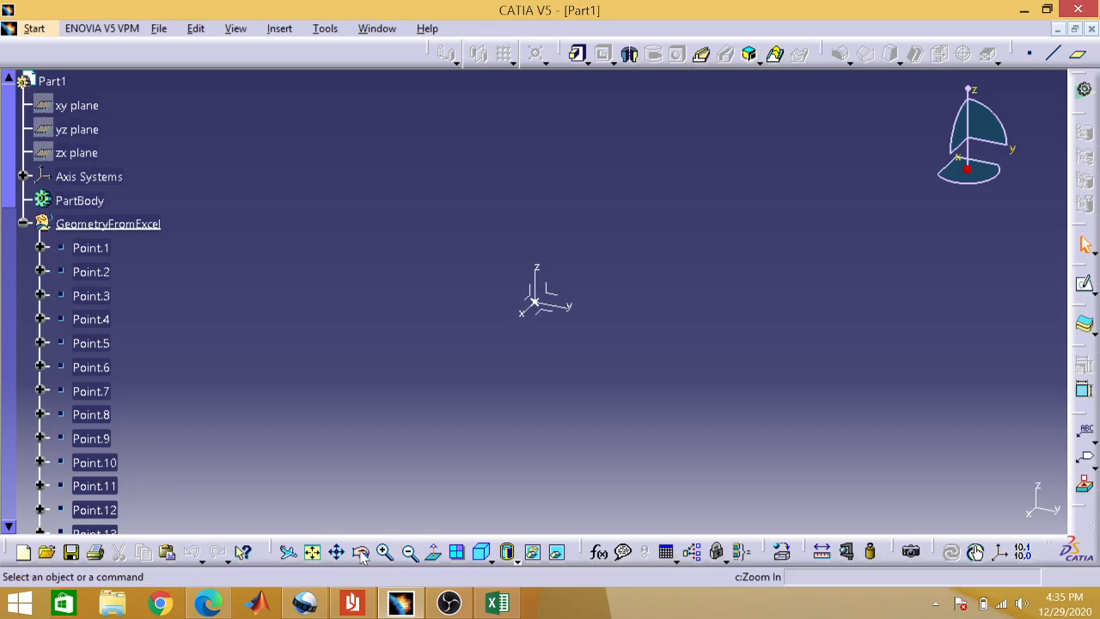
# Fit the imported airfoil in view and switch the part to the Wireframe and Surface Design workbench.
pyautogui.click(313, 552)
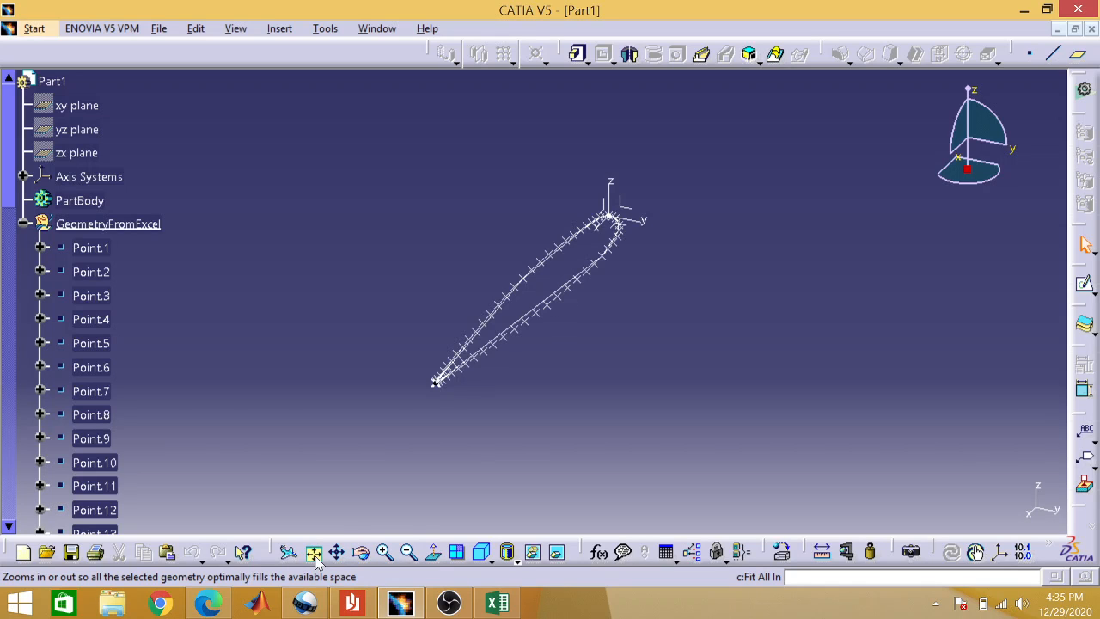
pyautogui.click(361, 551)
pyautogui.moveTo(674, 357)
pyautogui.mouseDown(button='middle')
pyautogui.moveTo(607, 455)
pyautogui.moveTo(693, 516)
pyautogui.moveTo(663, 526)
pyautogui.moveTo(687, 520)
pyautogui.mouseUp(button='middle')
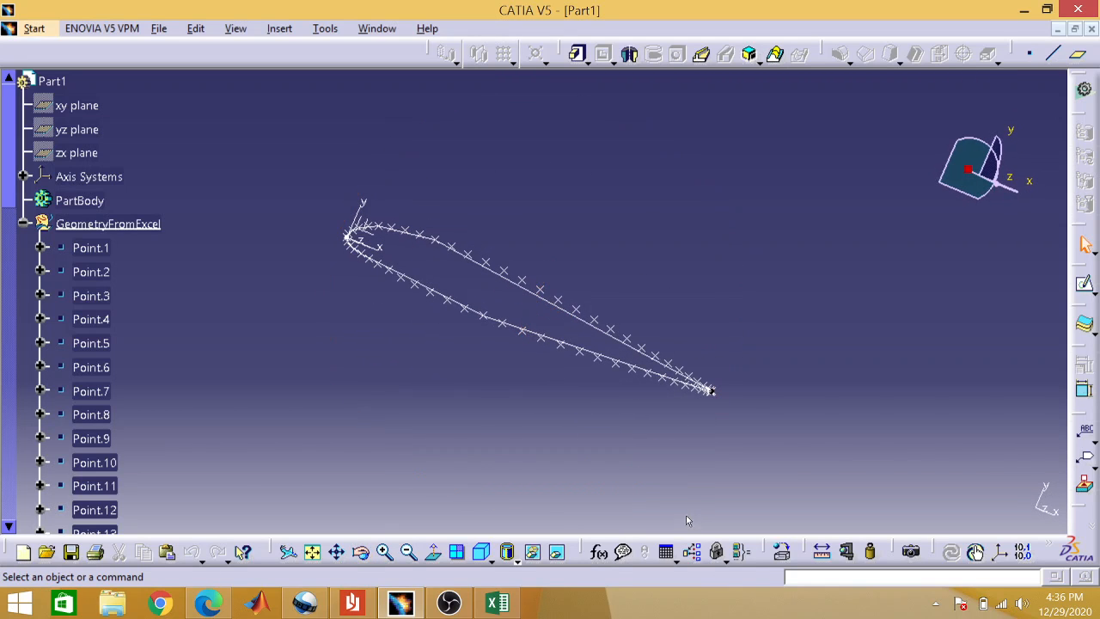
pyautogui.click(34, 29)
pyautogui.moveTo(129, 71)
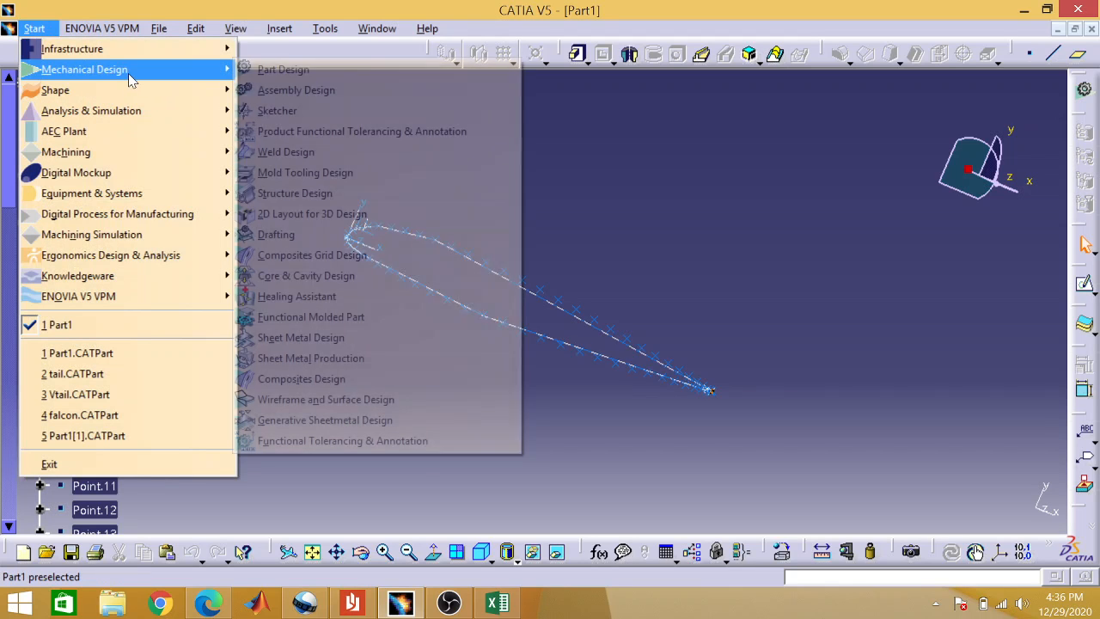
pyautogui.click(301, 400)
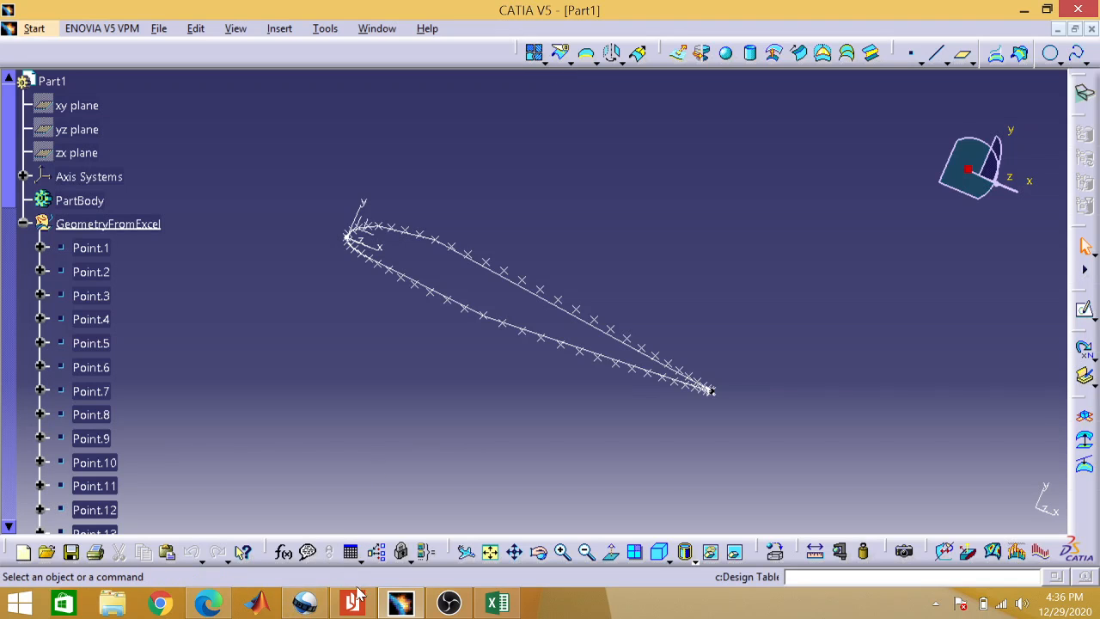
# Review the wing dimension requirements in the assignment PDF and return to CATIA V5.
pyautogui.click(206, 602)
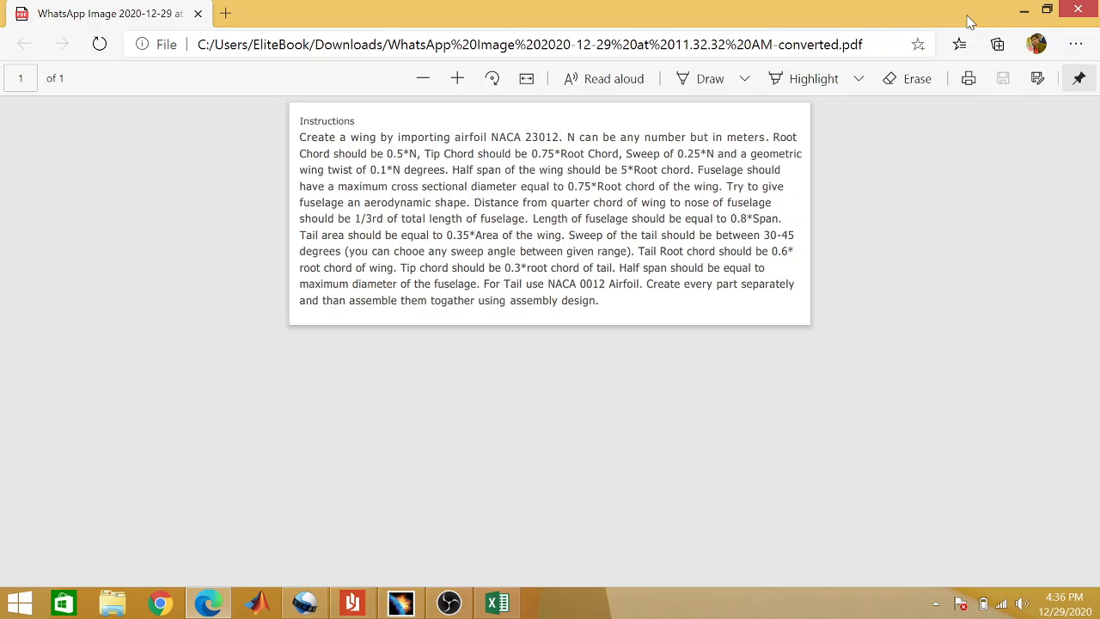
pyautogui.click(1024, 9)
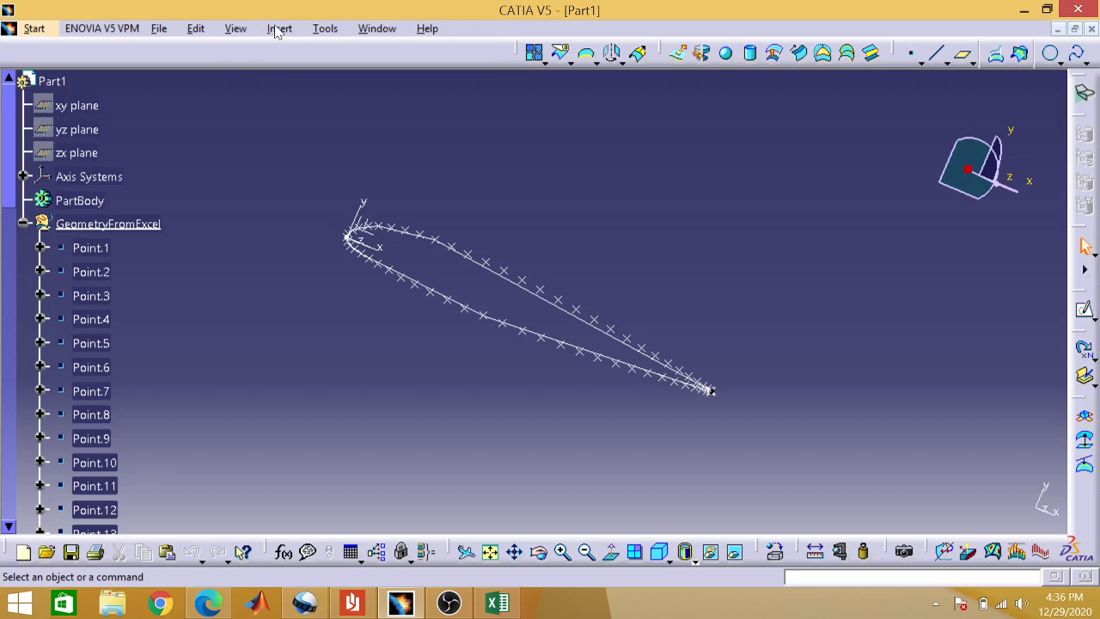
pyautogui.click(625, 67)
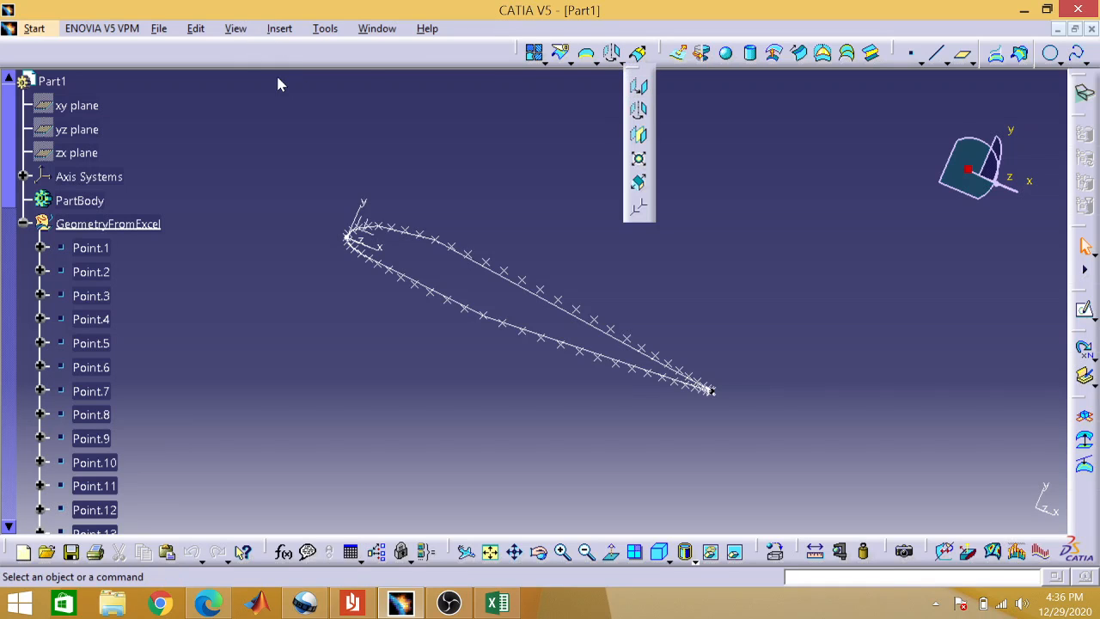
pyautogui.click(280, 29)
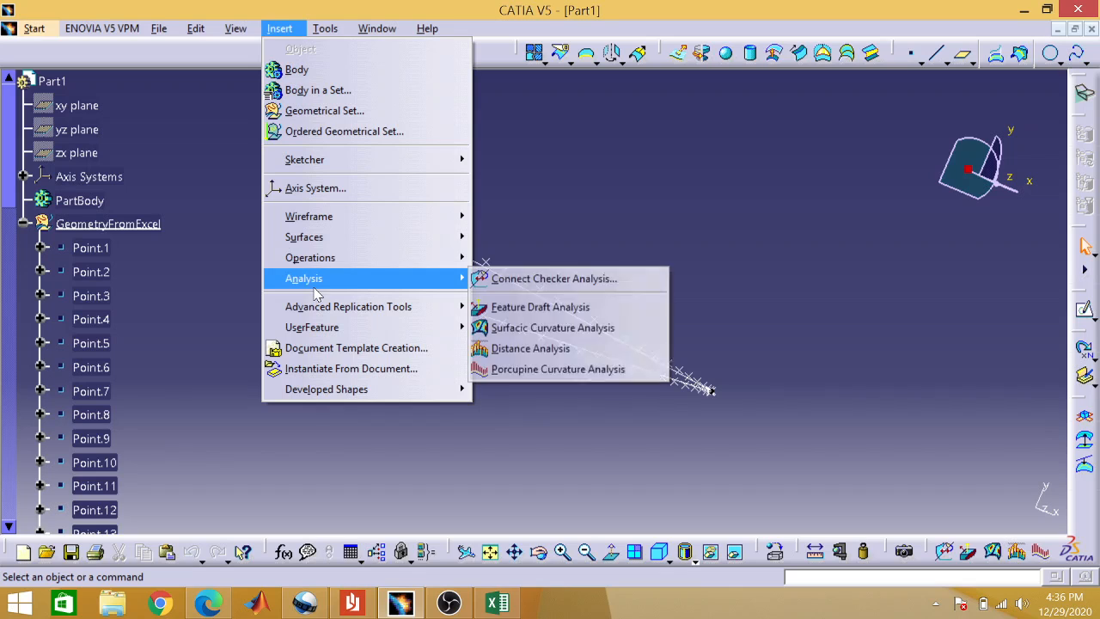
pyautogui.moveTo(342, 262)
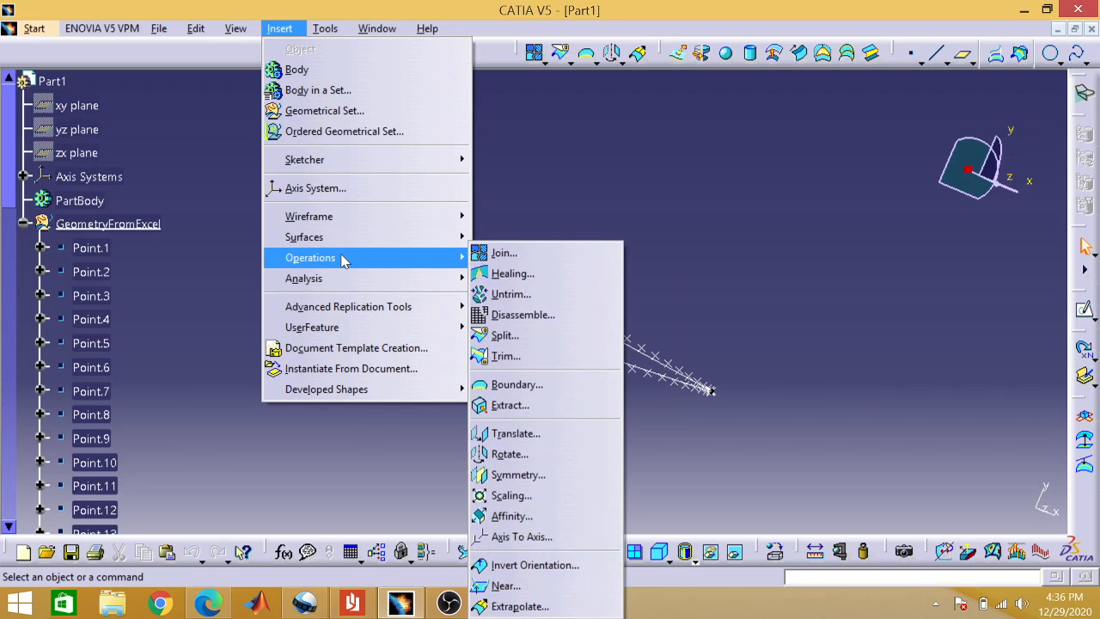
pyautogui.moveTo(350, 243)
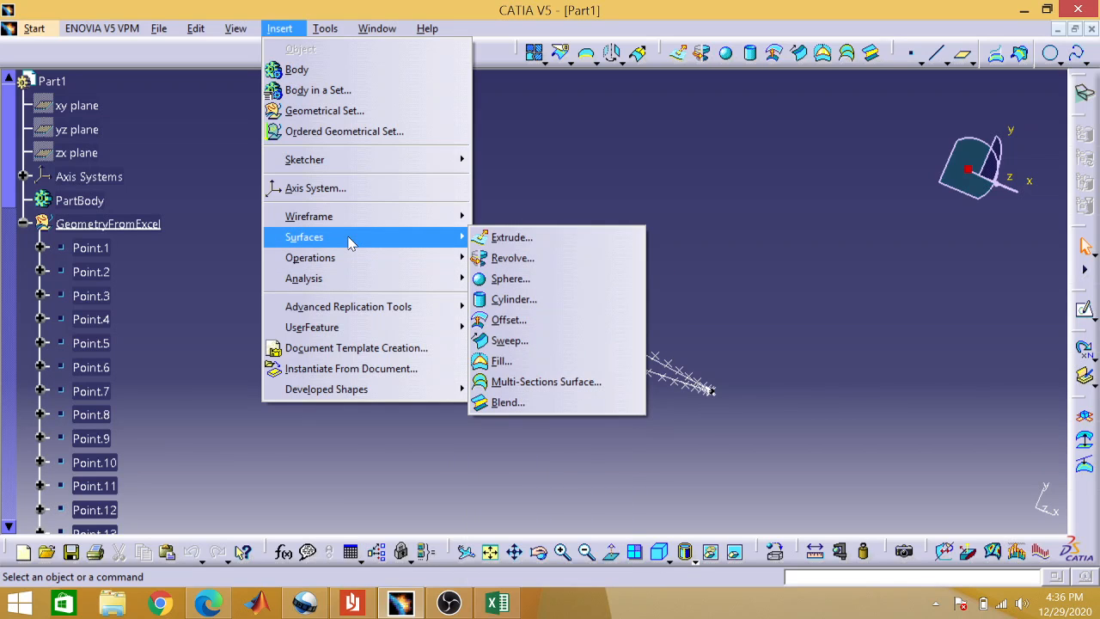
pyautogui.moveTo(358, 226)
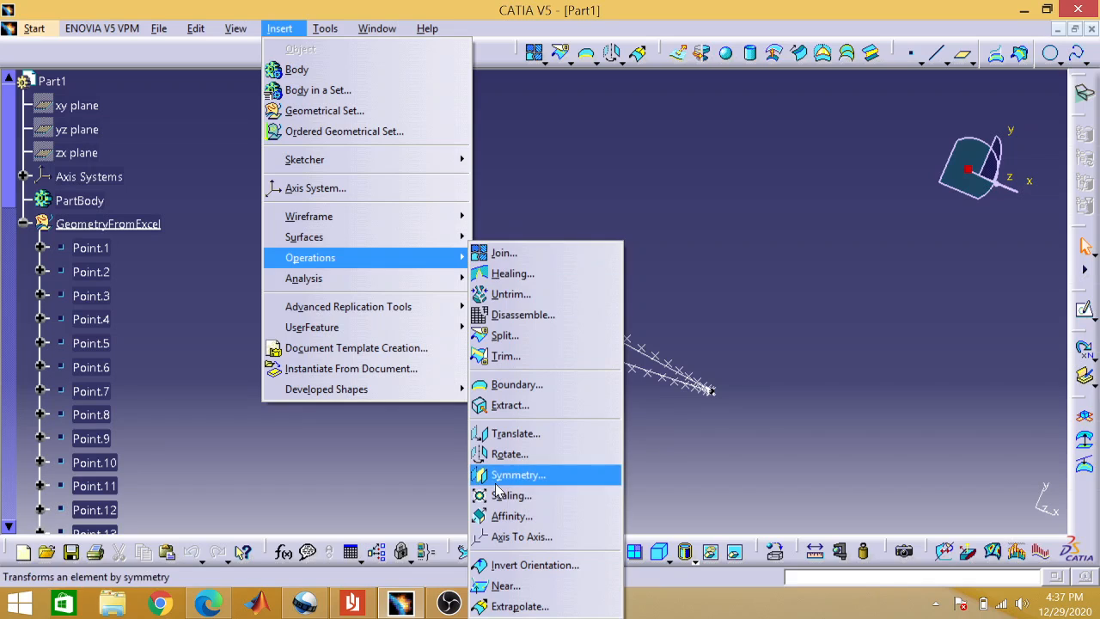
pyautogui.click(645, 497)
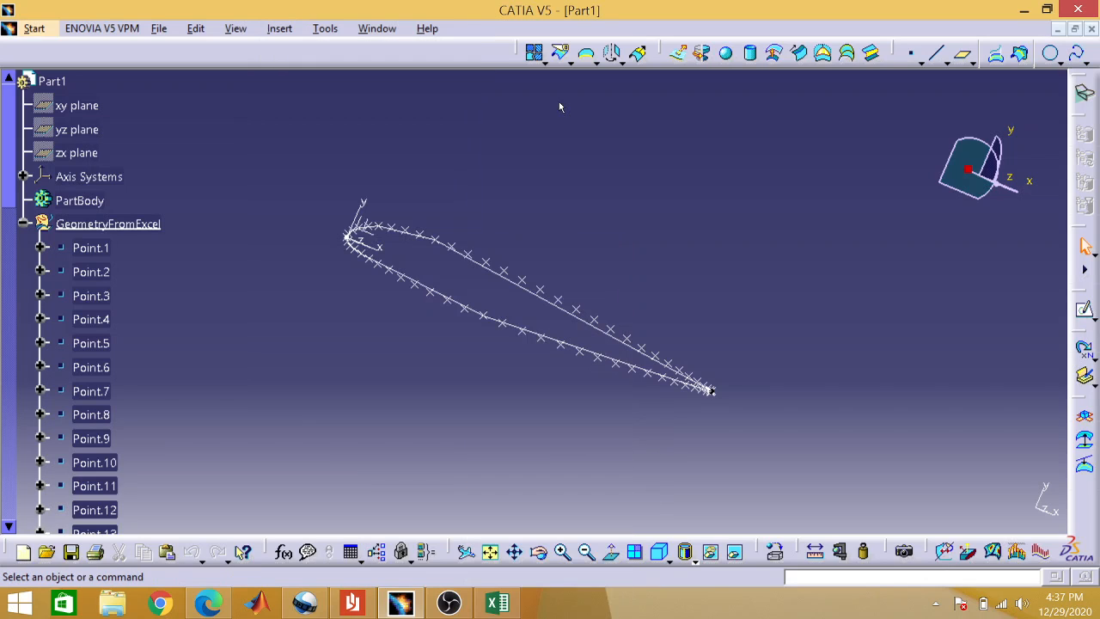
pyautogui.click(643, 62)
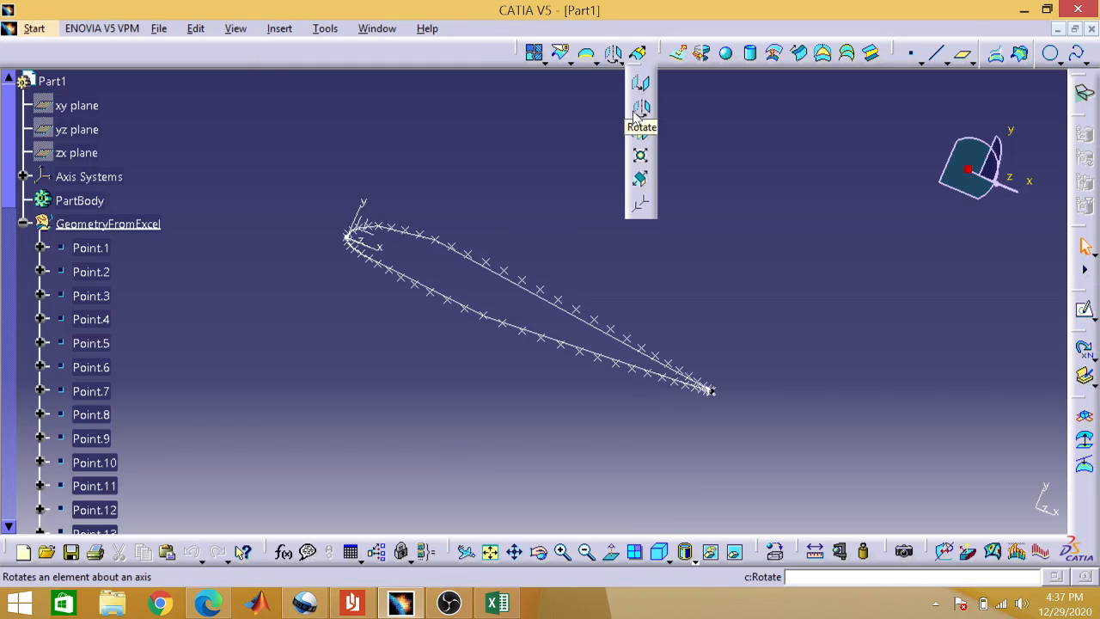
pyautogui.click(639, 160)
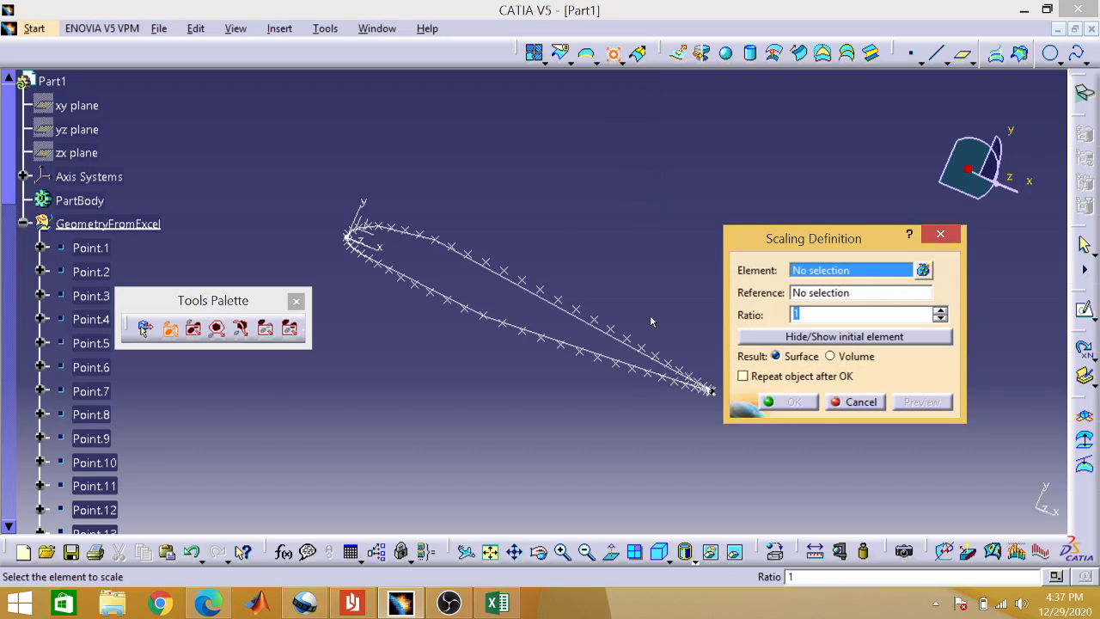
pyautogui.click(547, 295)
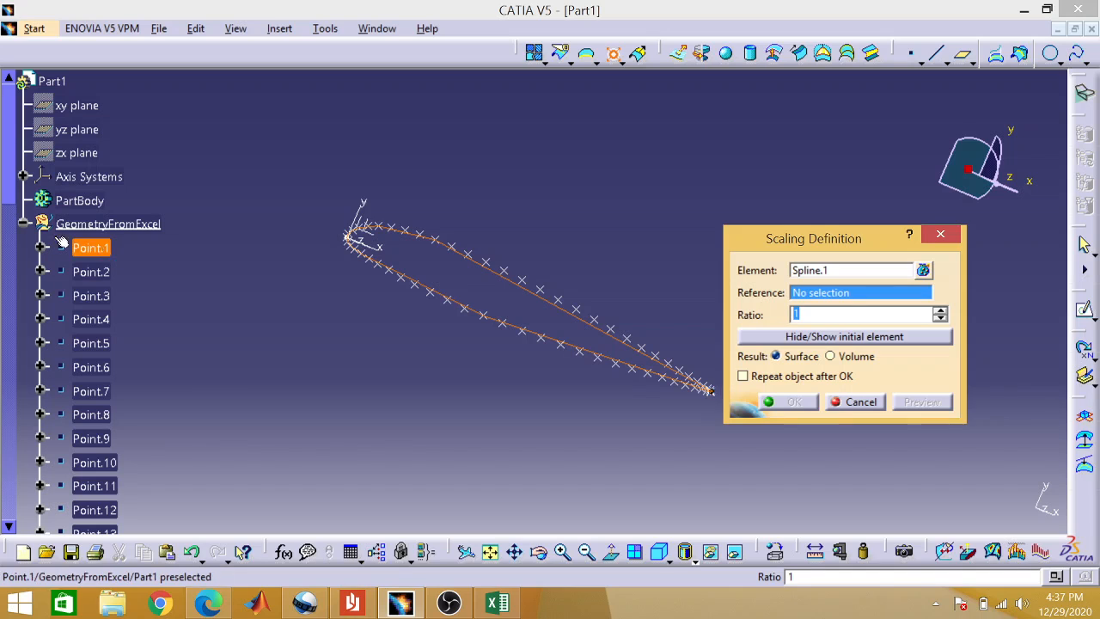
pyautogui.moveTo(5, 187); pyautogui.dragTo(22, 368)
pyautogui.click(95, 159)
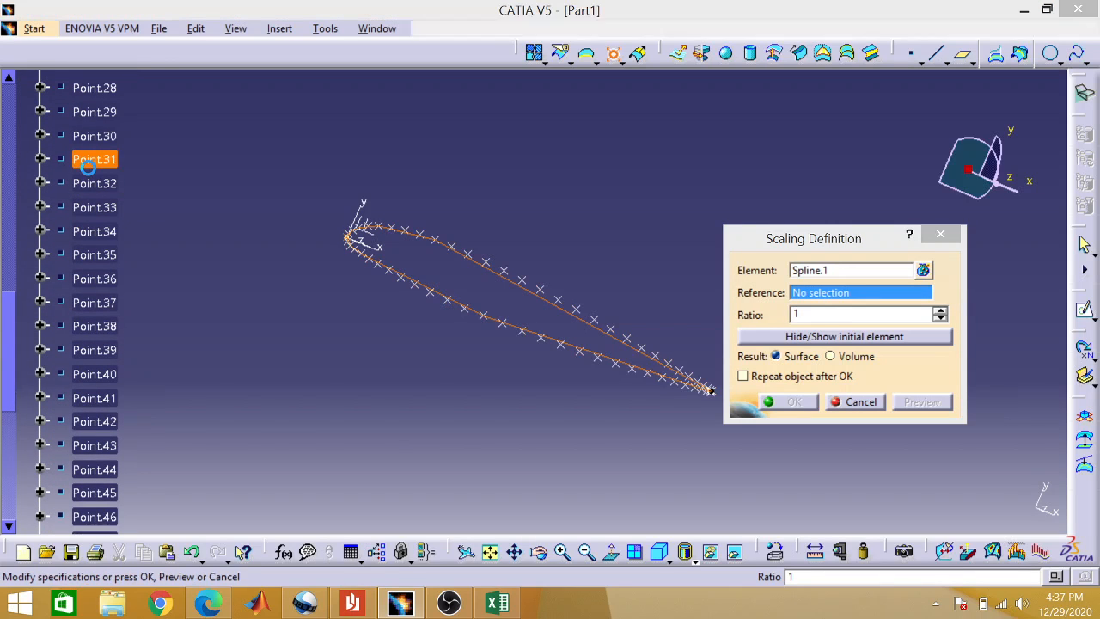
pyautogui.write('1')
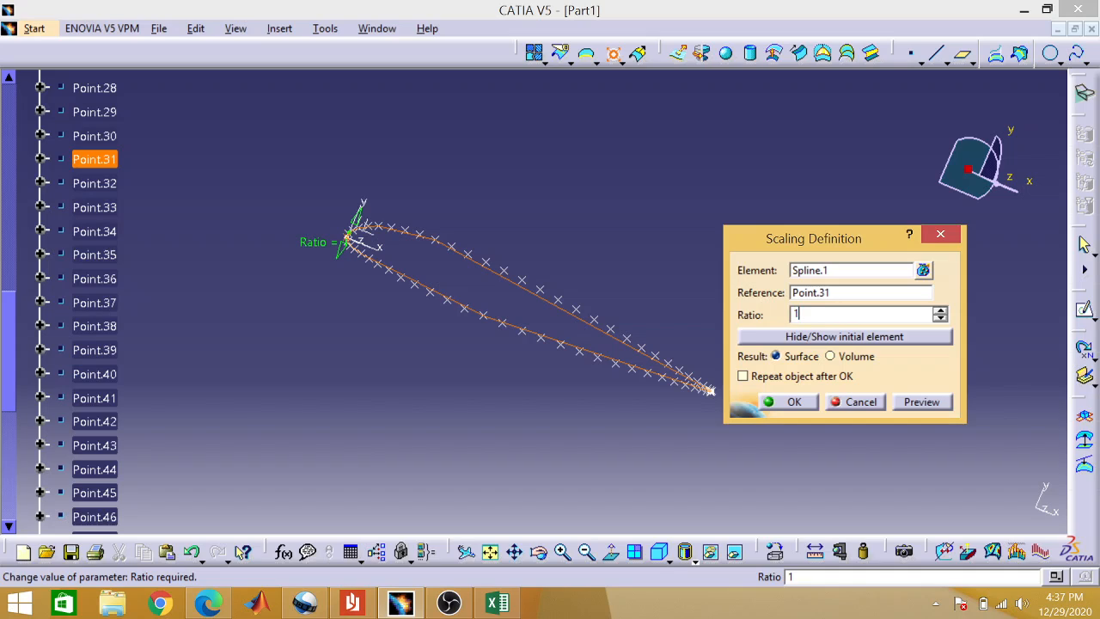
pyautogui.write('5500mm')
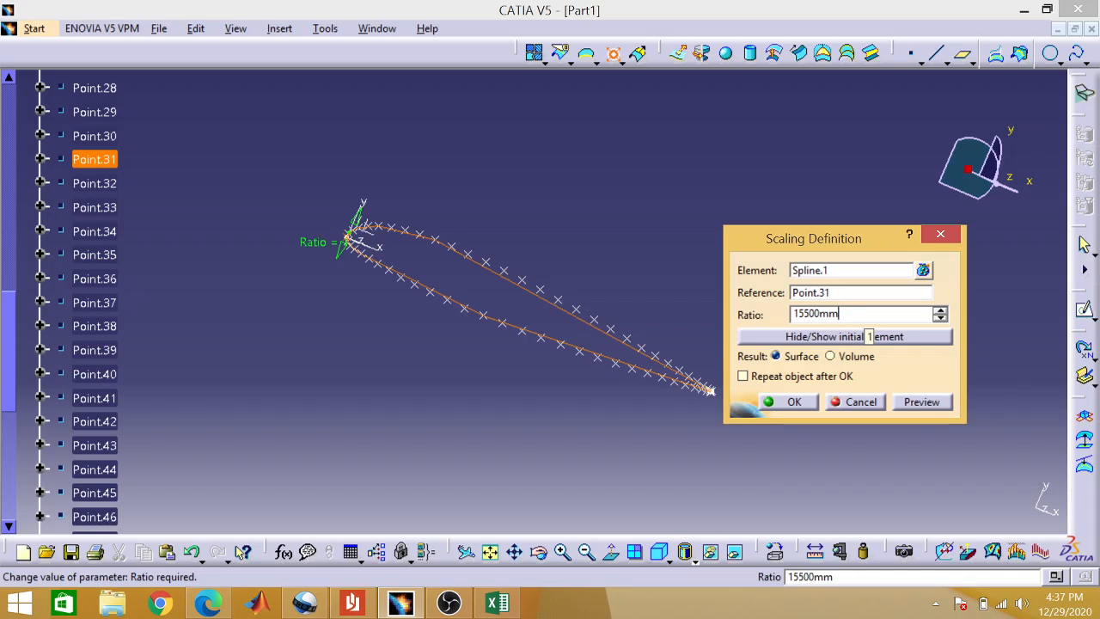
pyautogui.press('Escape')
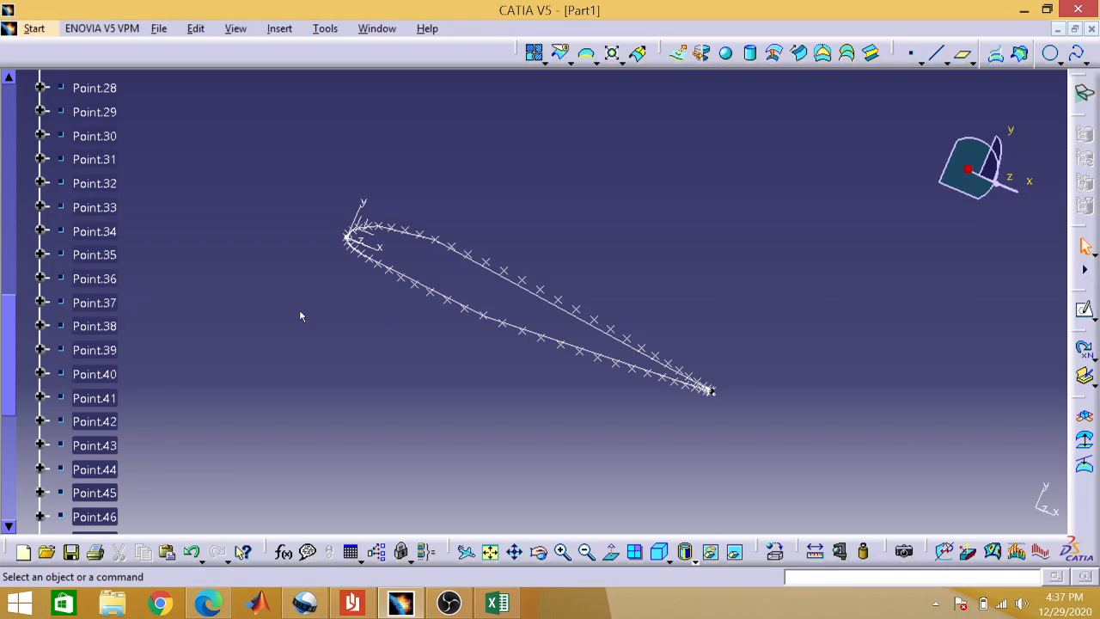
# Close Part1 without saving its changes and minimize CATIA V5.
pyautogui.click(1093, 30)
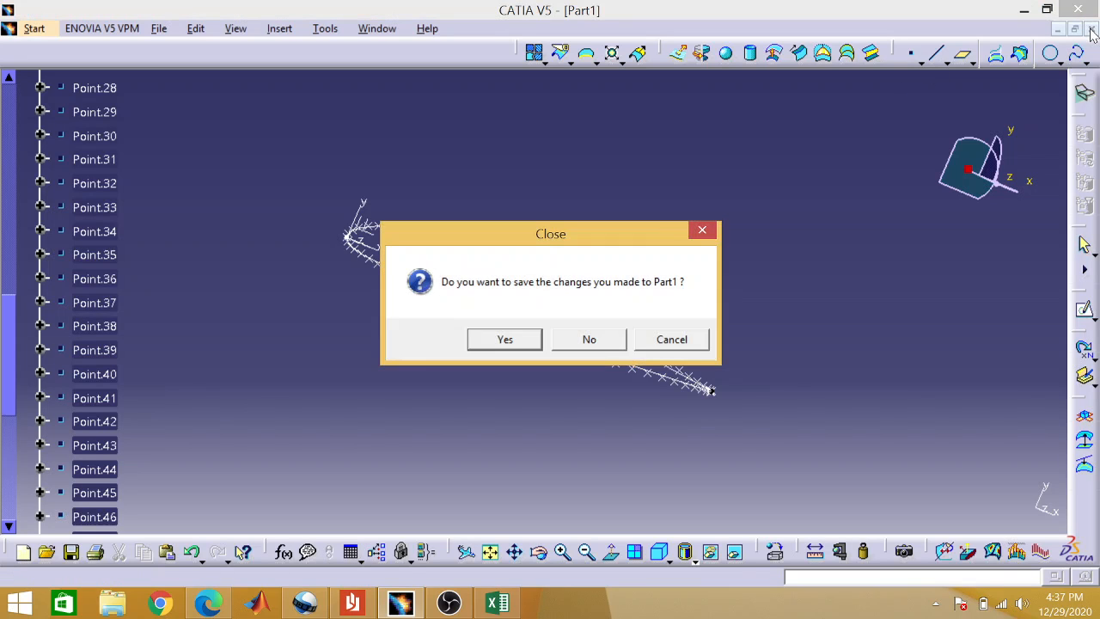
pyautogui.click(587, 343)
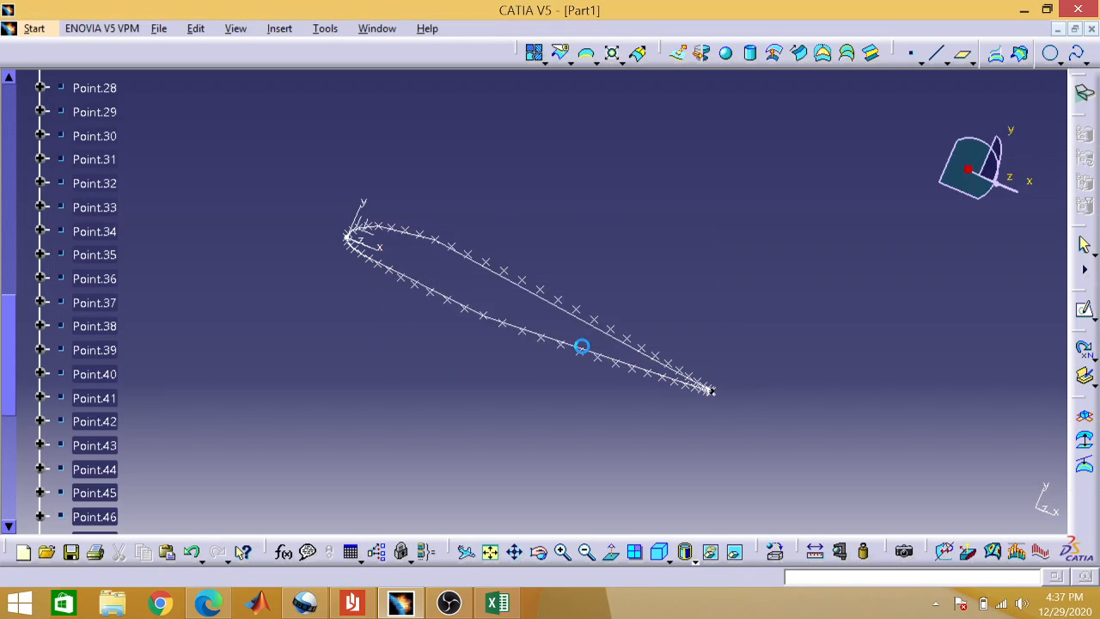
pyautogui.click(1023, 11)
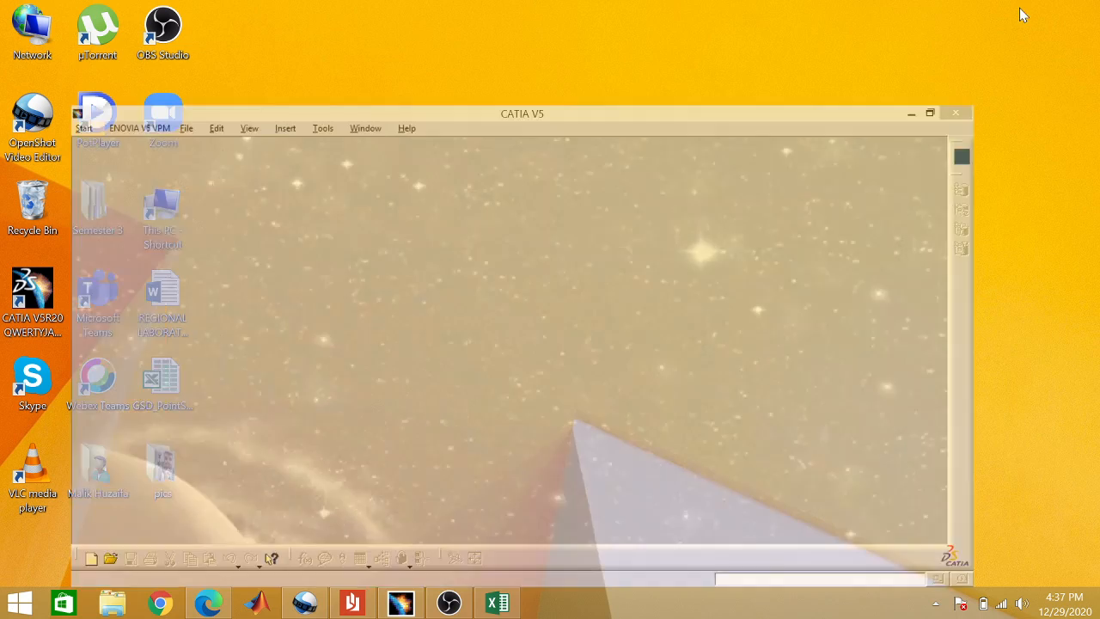
# In Excel, try to run the Feuil1.Main macro with entity type 2 for points and splines.
pyautogui.click(499, 605)
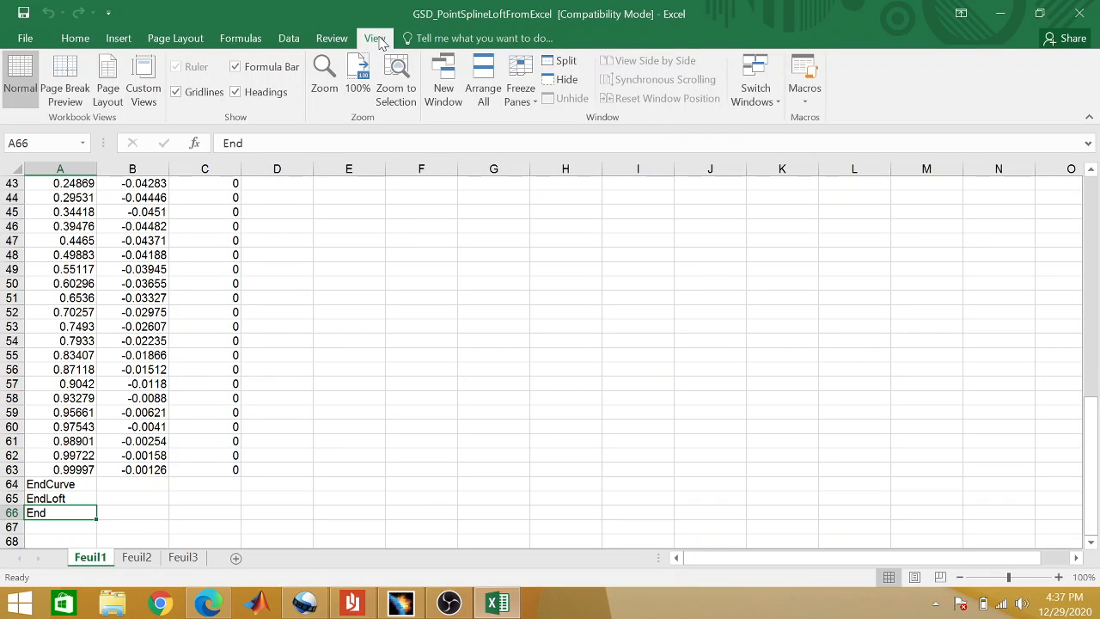
pyautogui.click(802, 76)
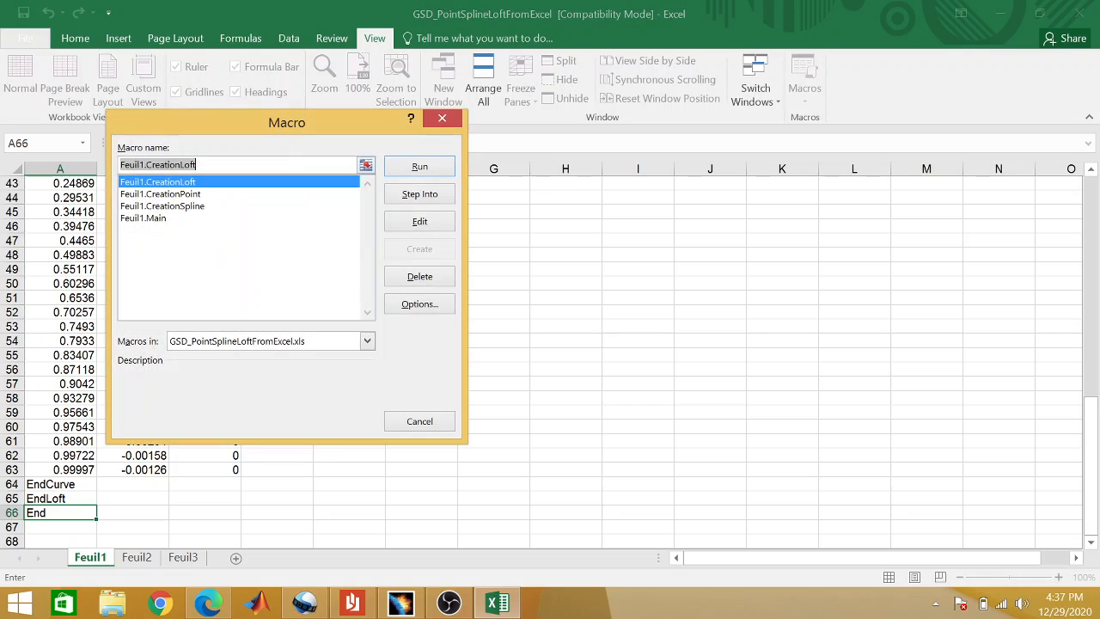
pyautogui.click(171, 220)
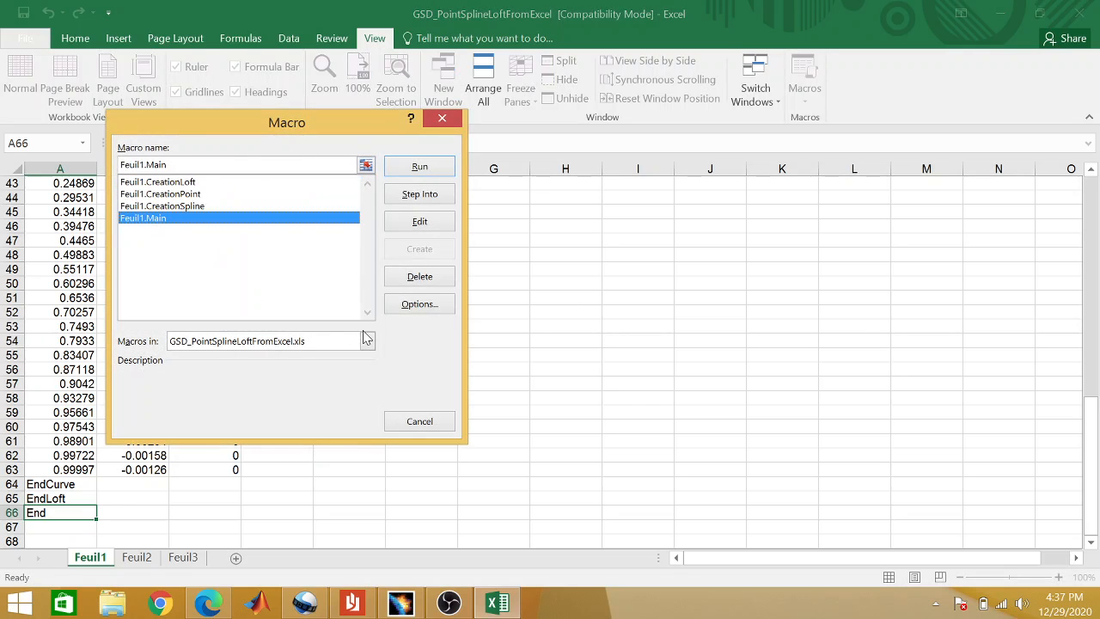
pyautogui.click(419, 166)
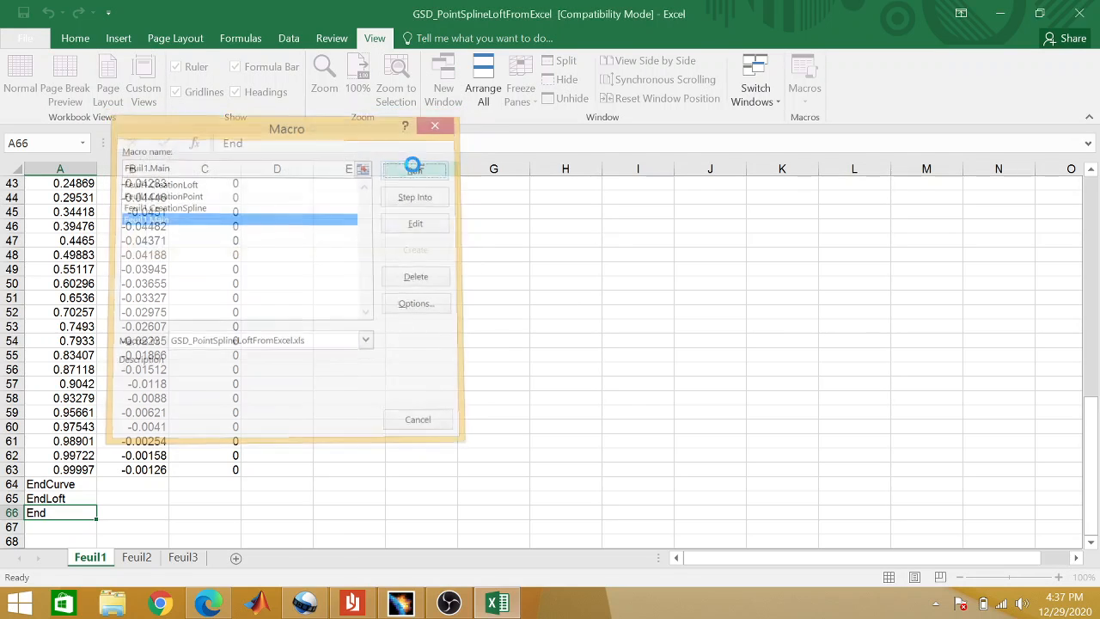
pyautogui.write('3')
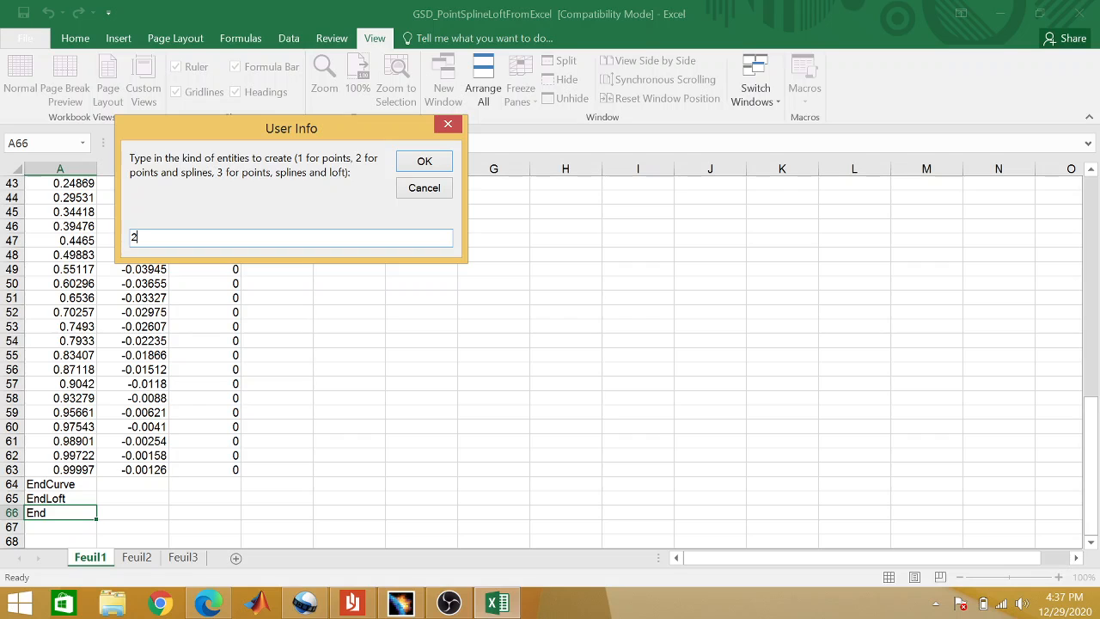
pyautogui.press('Return')
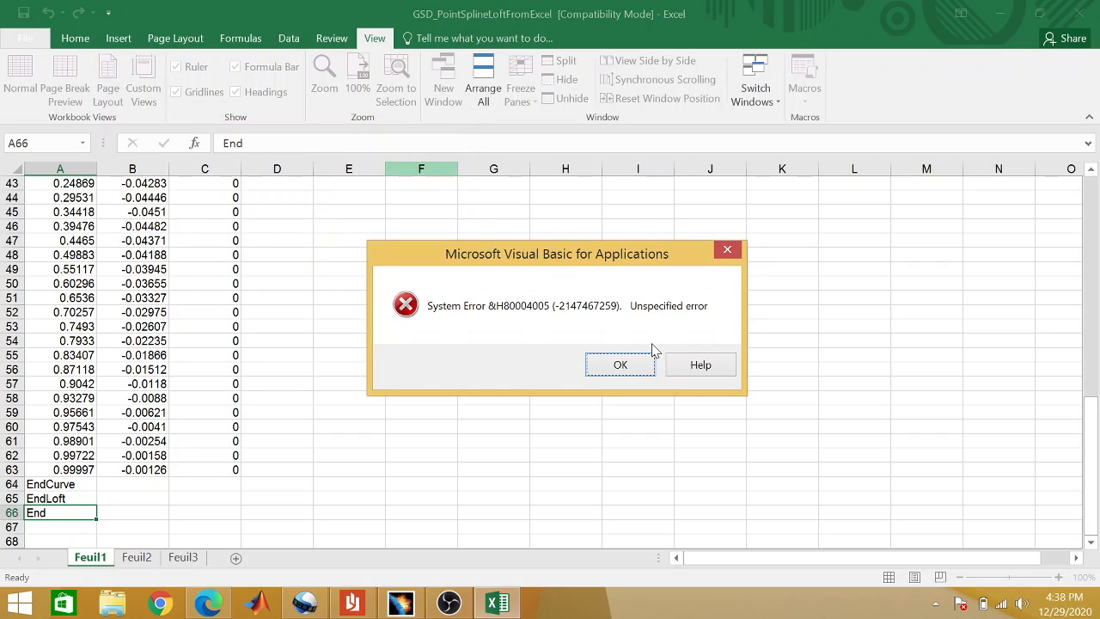
pyautogui.click(728, 249)
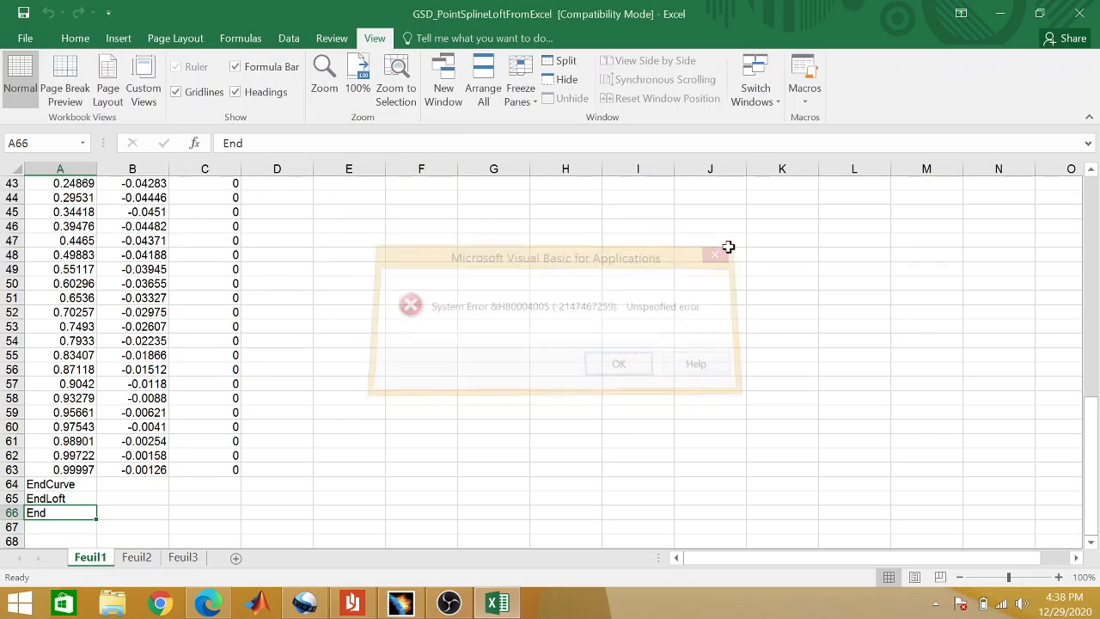
pyautogui.click(1000, 14)
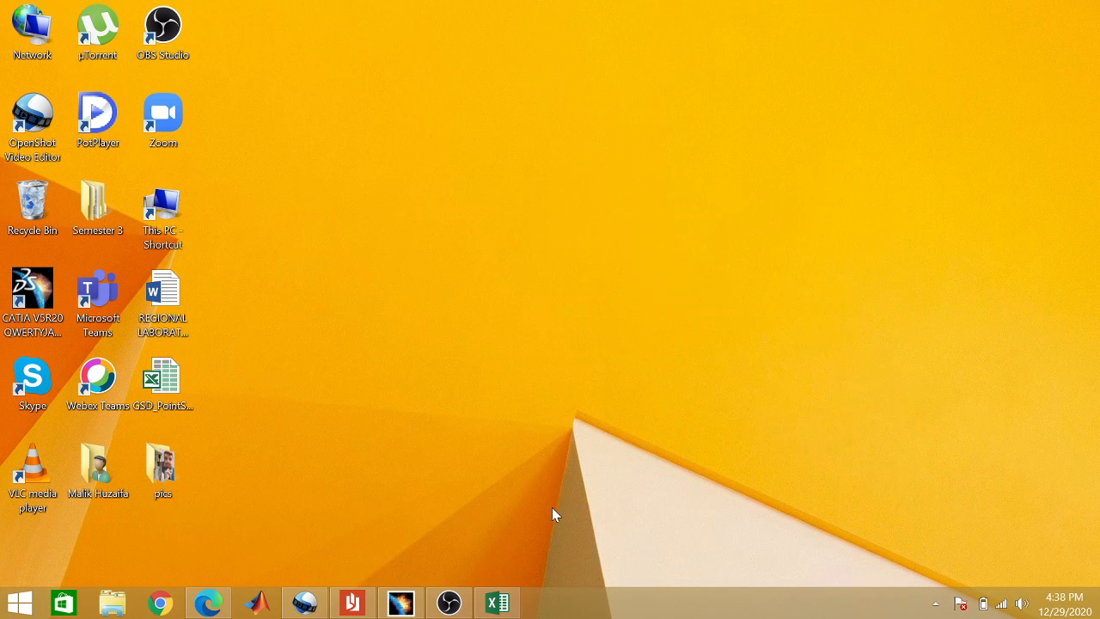
# Switch to CATIA V5, create a new part in the Part Design workbench, and return to the GSD_PointSplineLoftFromExcel workbook in Excel.
pyautogui.click(400, 601)
pyautogui.click(16, 29)
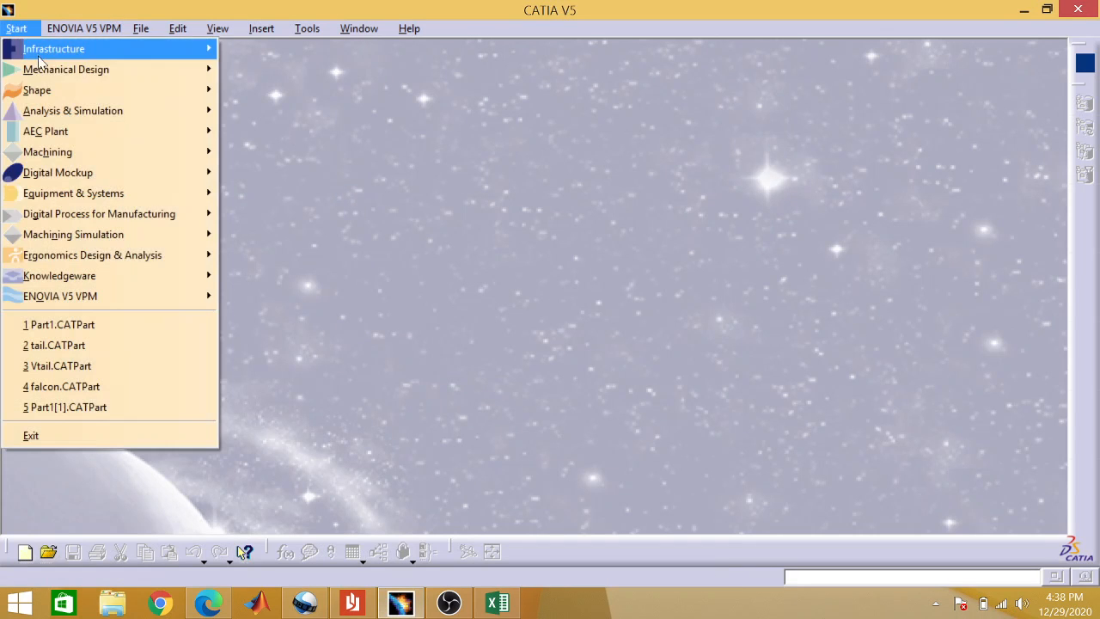
pyautogui.moveTo(44, 69)
pyautogui.click(263, 70)
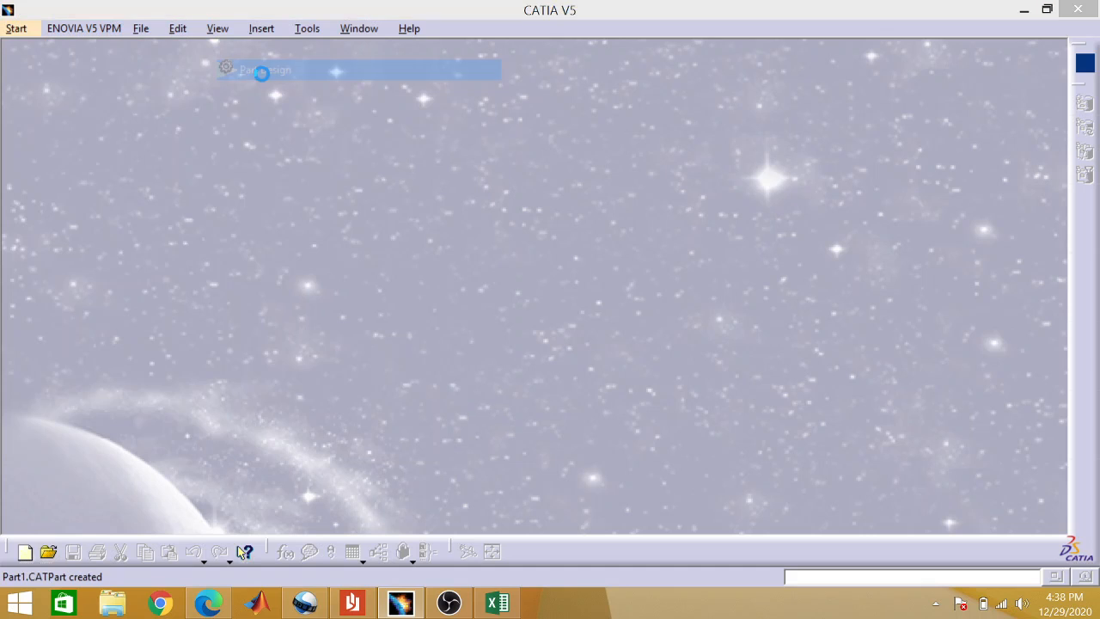
pyautogui.click(913, 383)
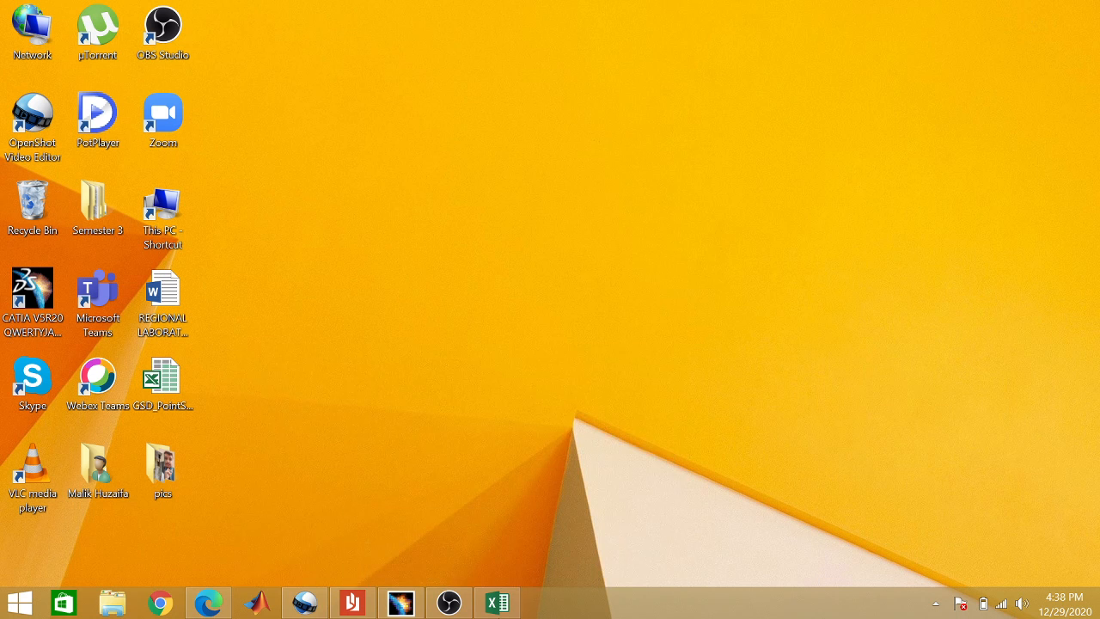
pyautogui.moveTo(497, 602)
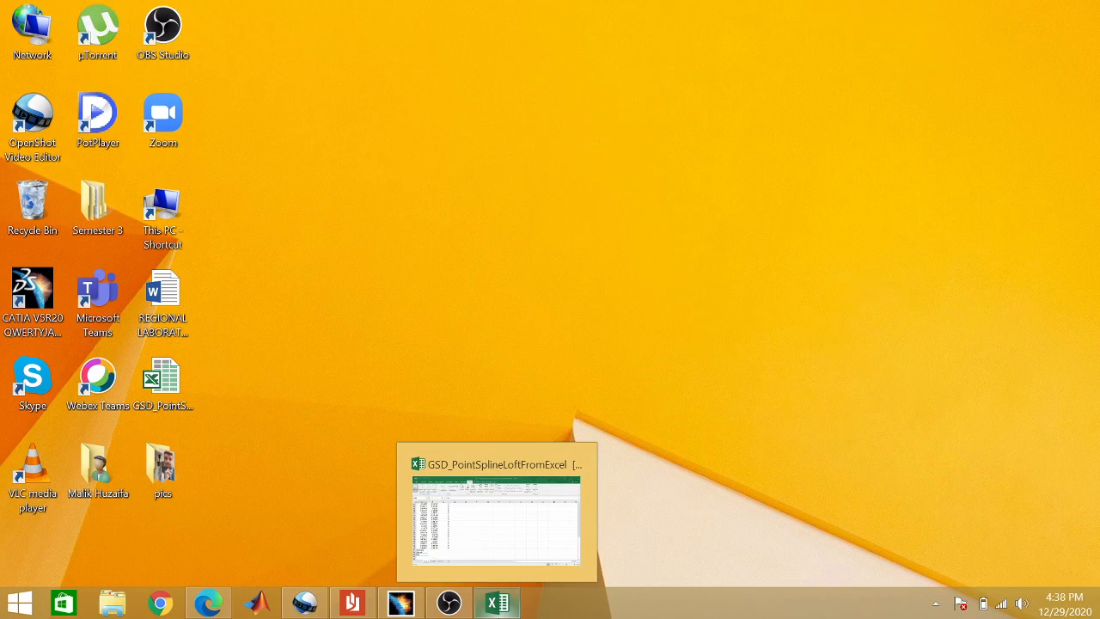
pyautogui.click(491, 550)
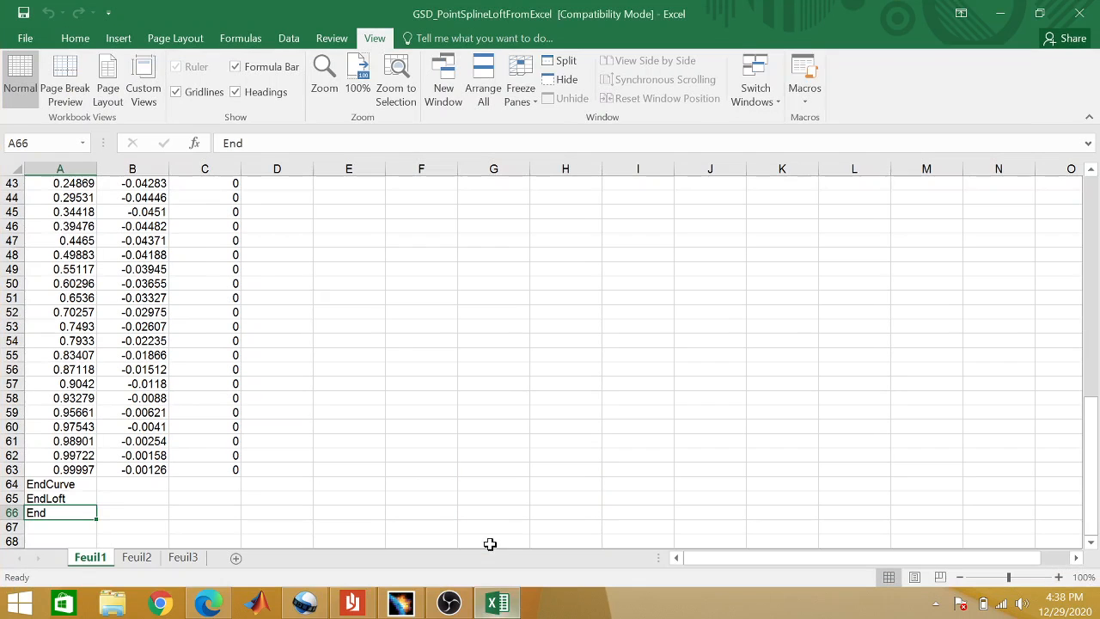
# Run the Feuil1.Main macro with entity type 3 for points, splines and loft, and fit the imported airfoil in view in CATIA V5.
pyautogui.click(805, 75)
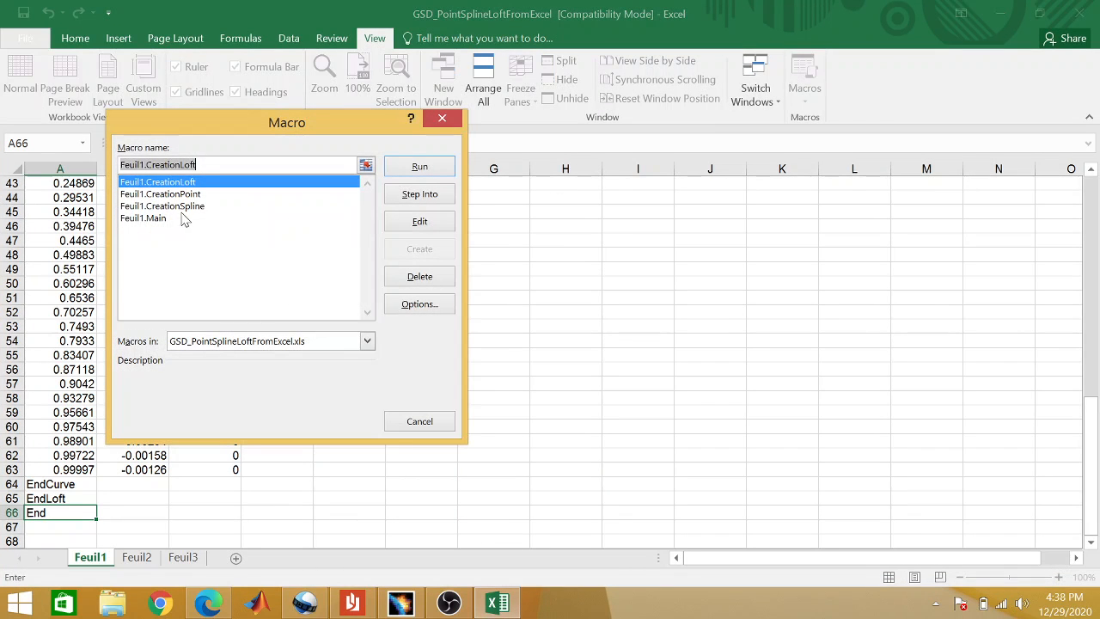
pyautogui.click(153, 219)
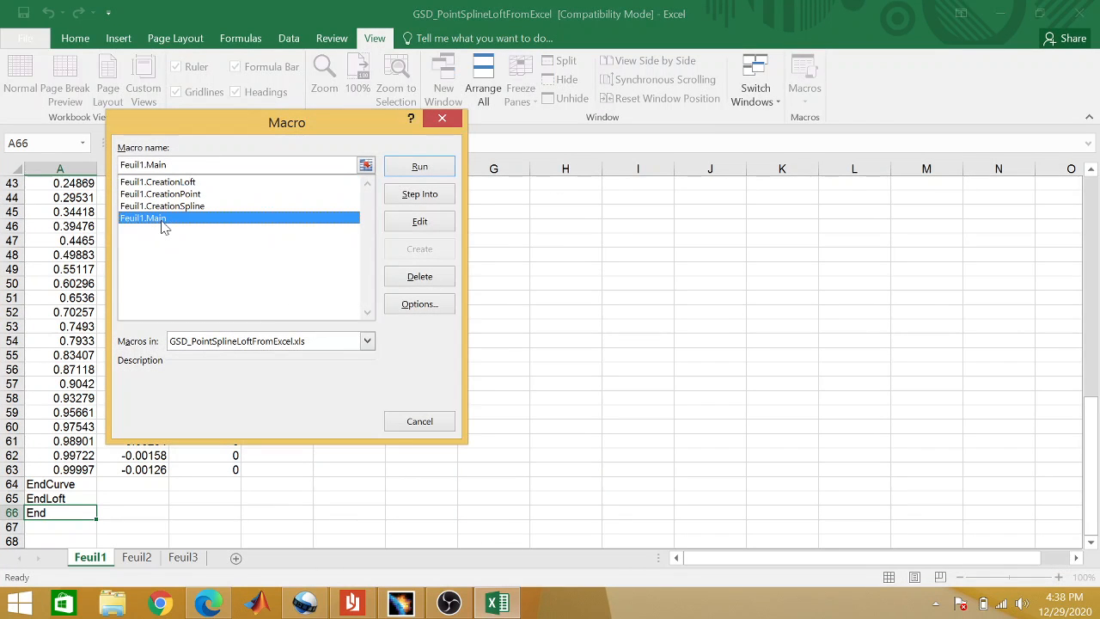
pyautogui.click(420, 167)
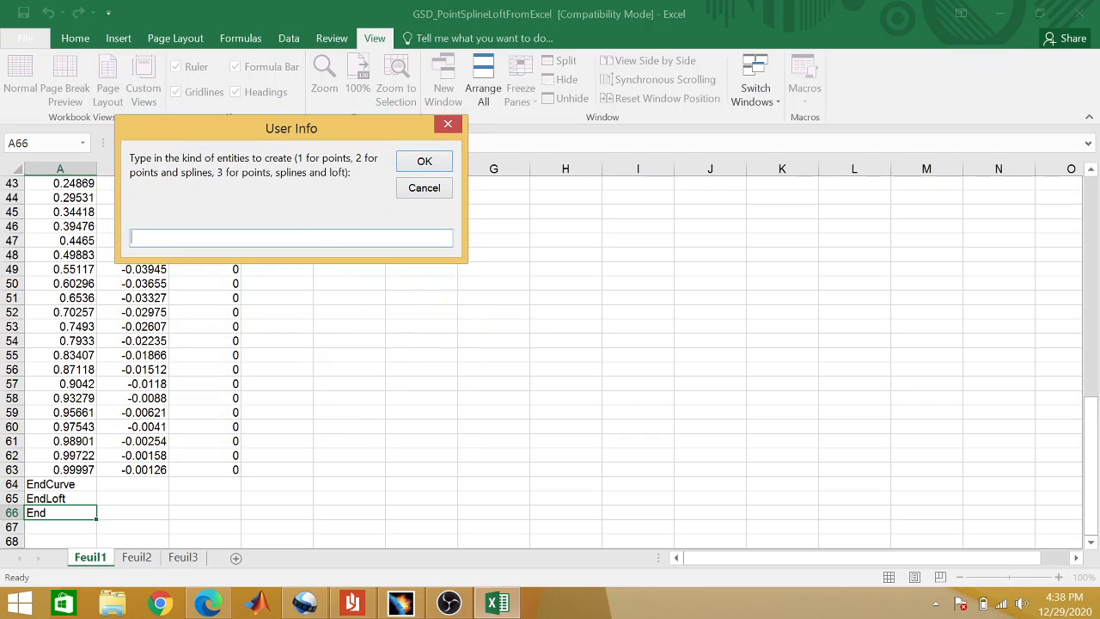
pyautogui.write('3')
pyautogui.press('Return')
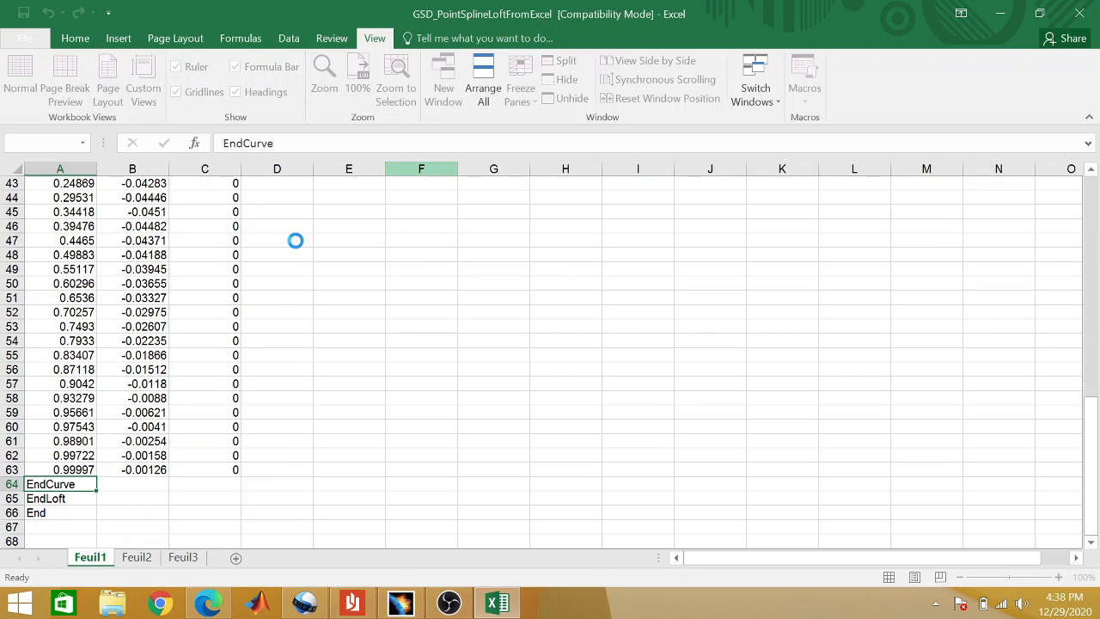
pyautogui.click(1008, 13)
pyautogui.click(401, 604)
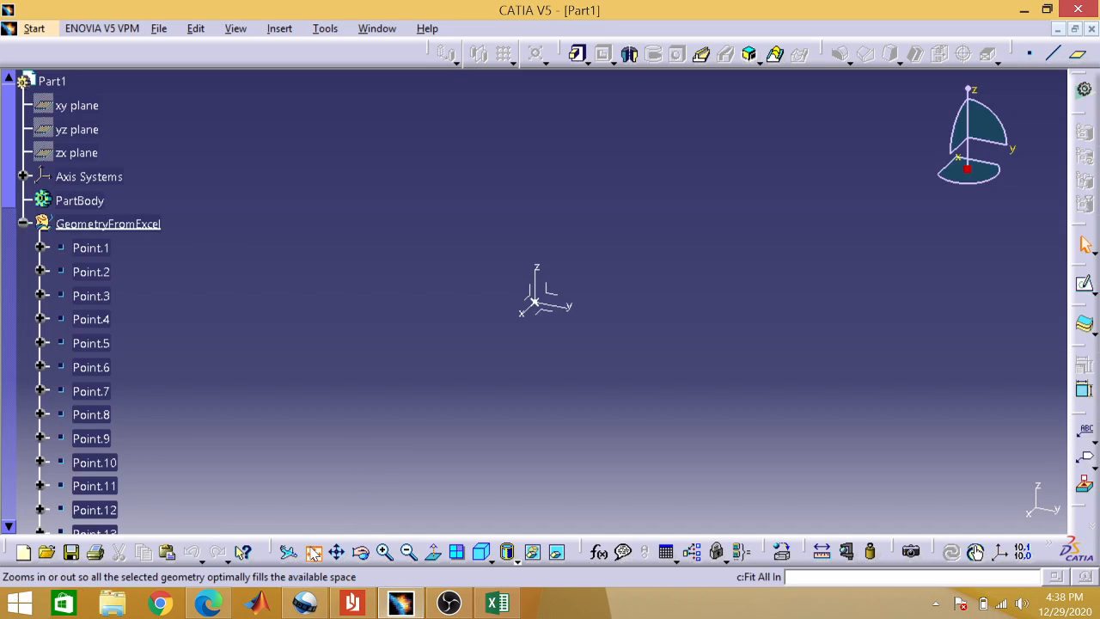
pyautogui.click(314, 552)
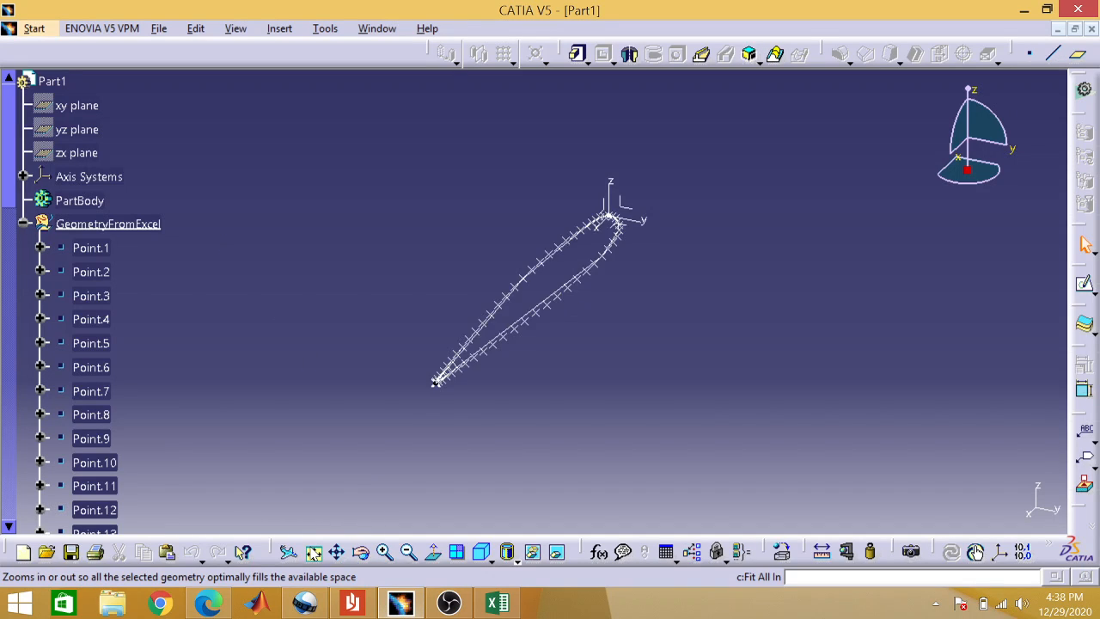
# Switch the part to the Wireframe and Surface Design workbench.
pyautogui.click(34, 28)
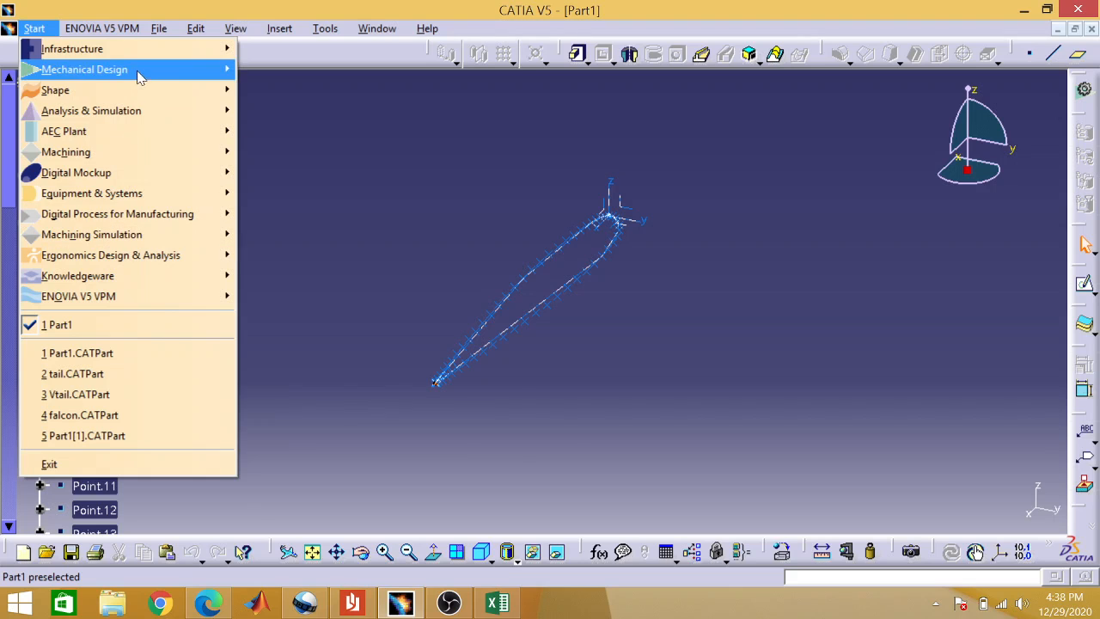
pyautogui.moveTo(138, 72)
pyautogui.click(326, 399)
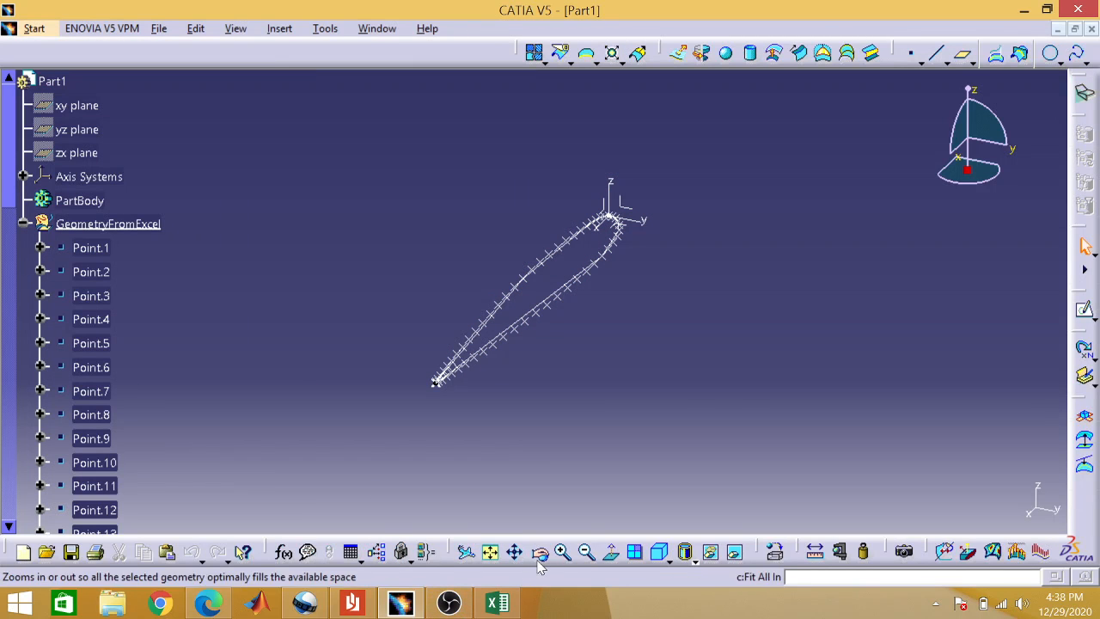
# Scale the airfoil's Spline.1 about Point.31 with a ratio of 15500mm.
pyautogui.moveTo(345, 396); pyautogui.dragTo(655, 546, button='middle')
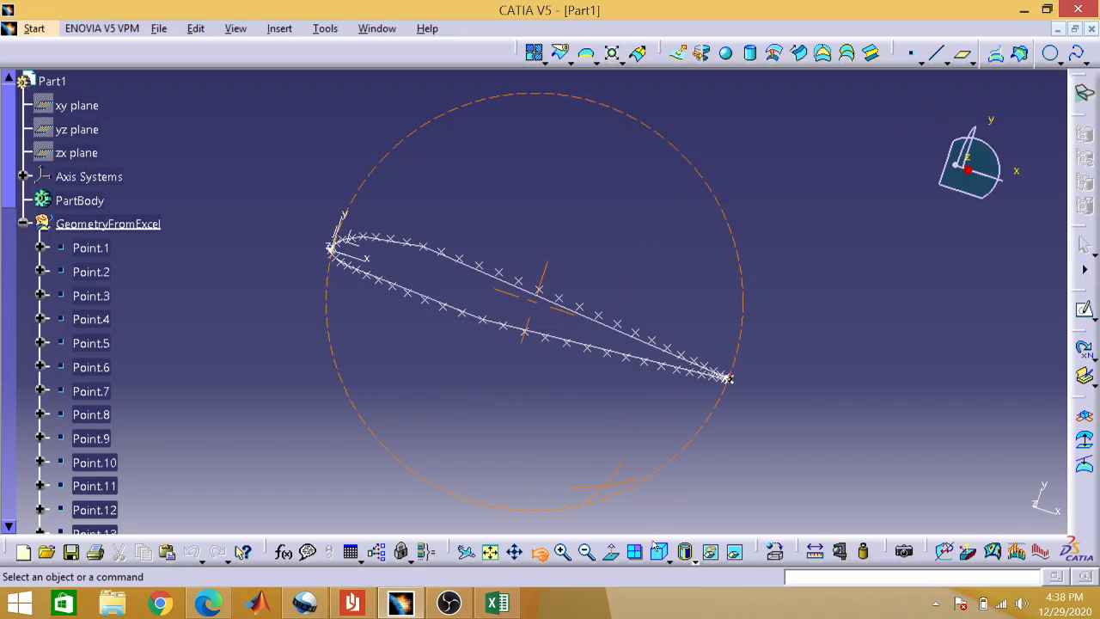
pyautogui.click(607, 57)
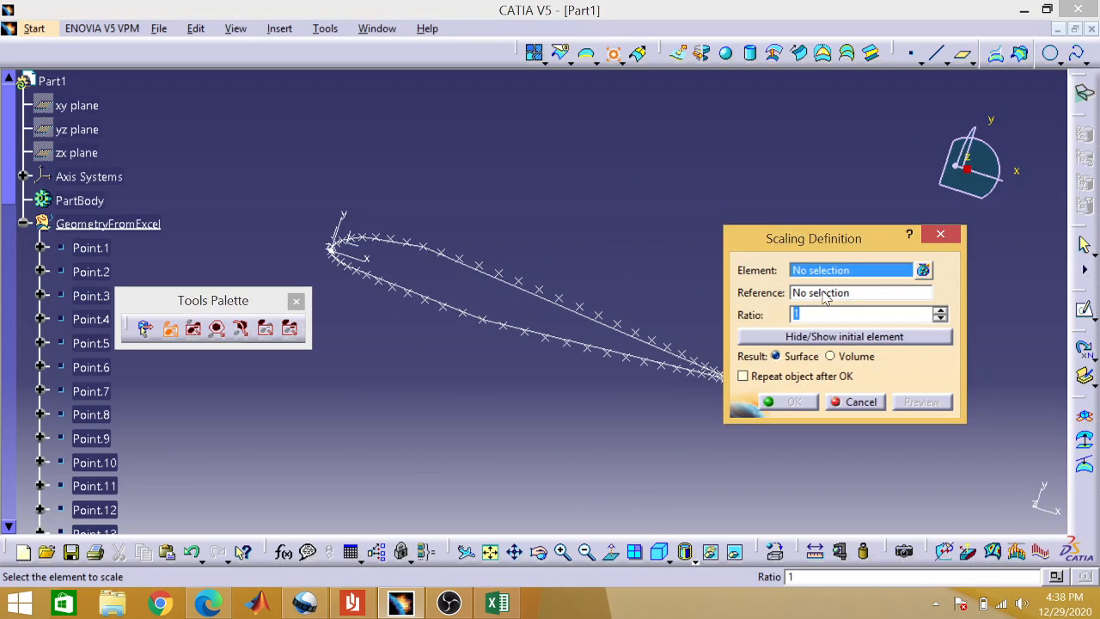
pyautogui.click(559, 301)
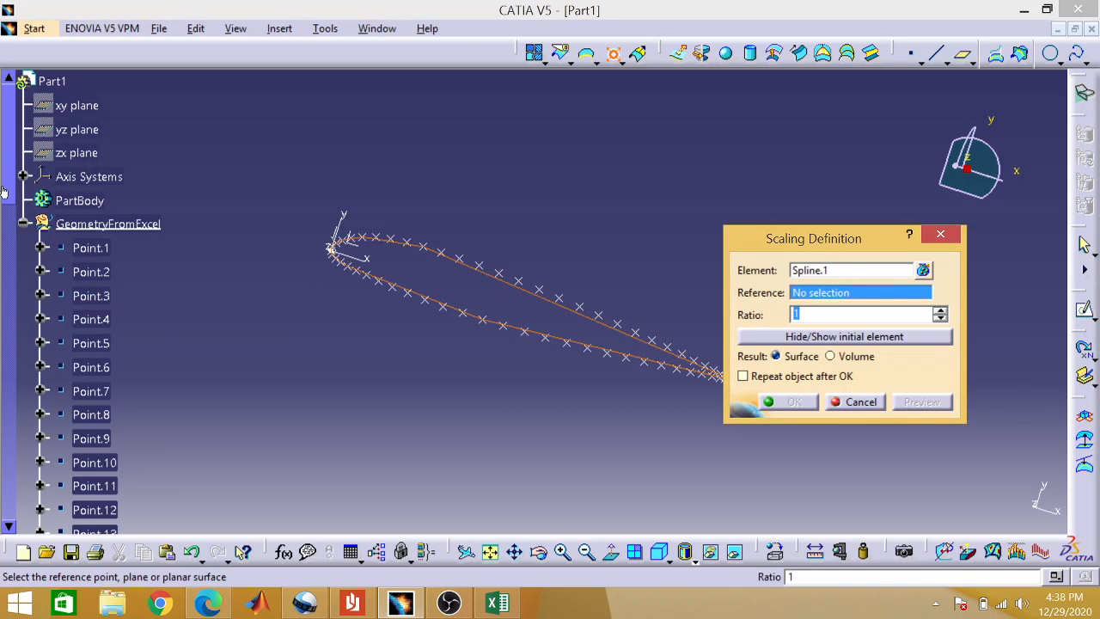
pyautogui.moveTo(7, 191); pyautogui.dragTo(3, 397)
pyautogui.click(112, 165)
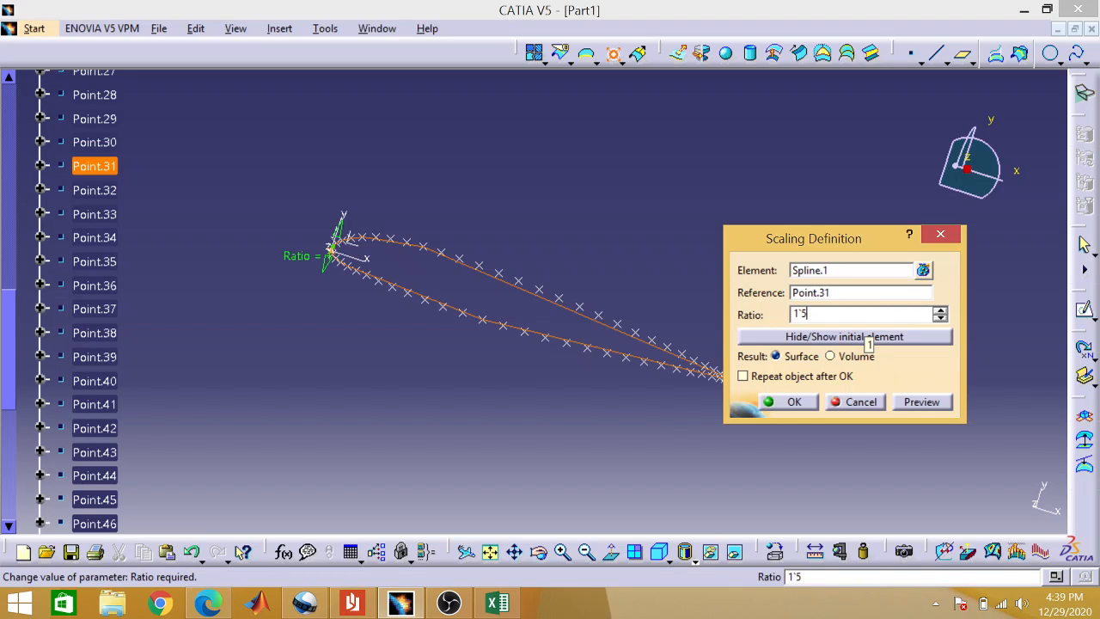
pyautogui.write('15500mm')
pyautogui.press('Return')
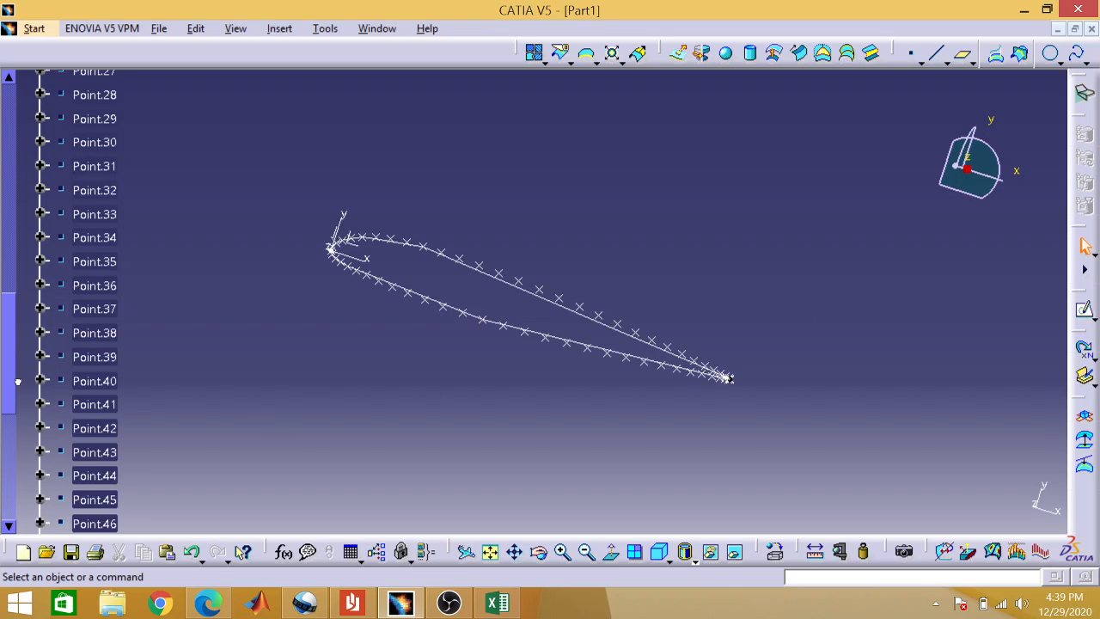
# Reopen the definition of Scaling.1 to examine its element, reference and ratio, and close it.
pyautogui.scroll(-6, 18, 381)
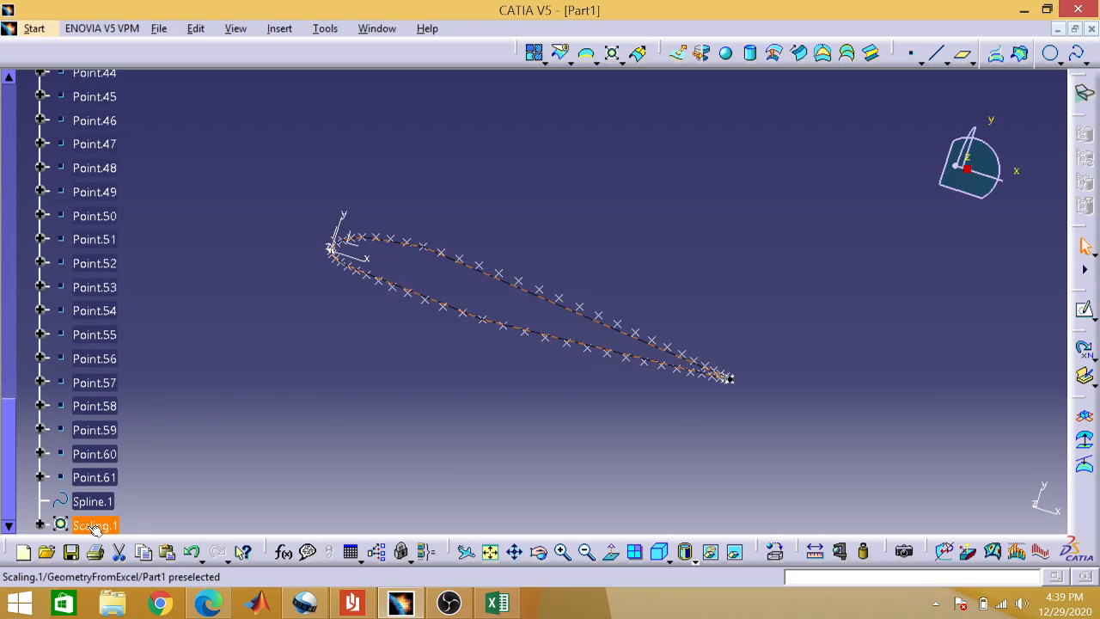
pyautogui.doubleClick(95, 527)
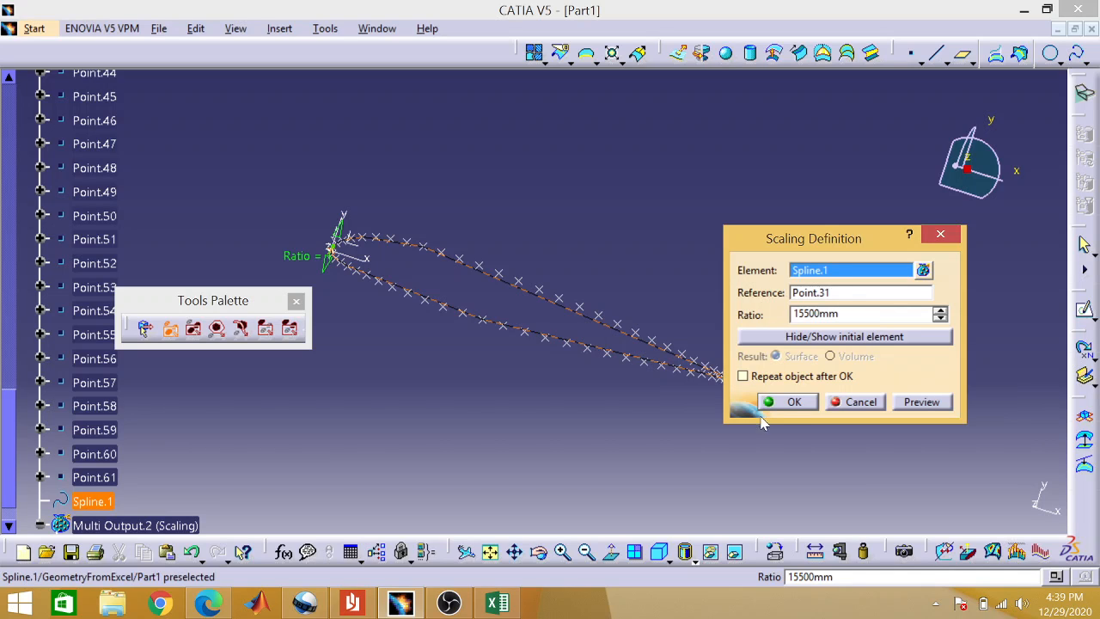
pyautogui.click(784, 402)
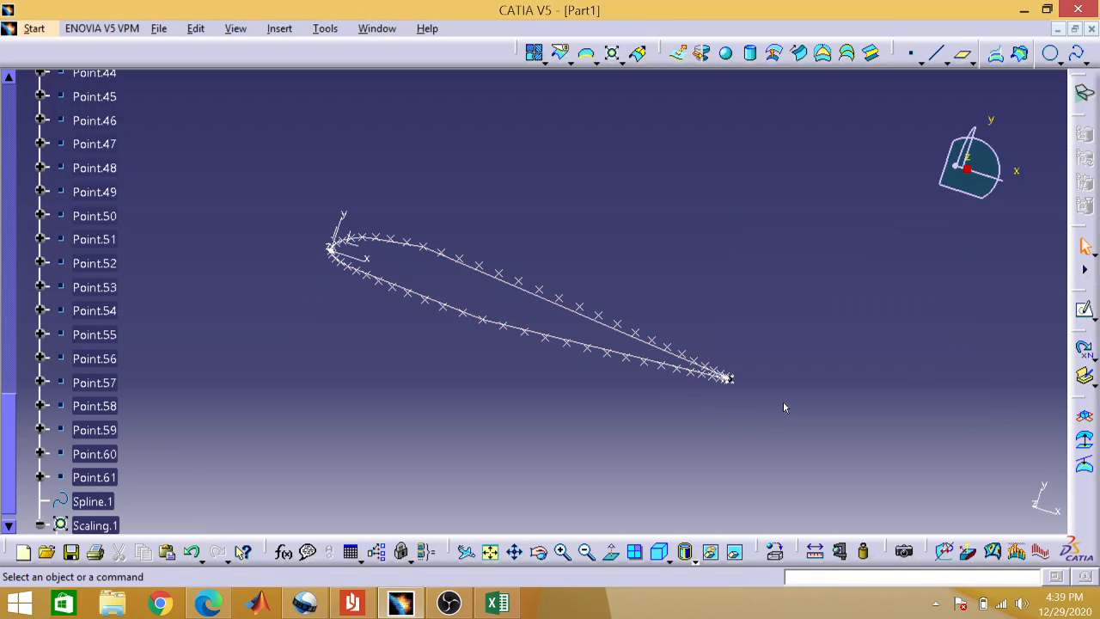
pyautogui.doubleClick(101, 526)
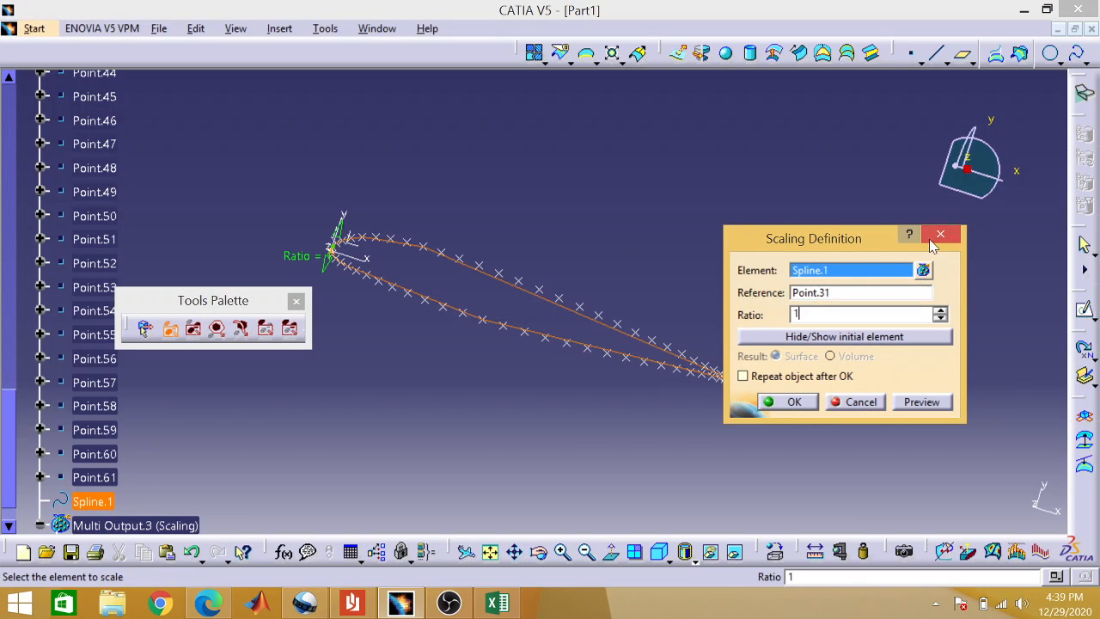
pyautogui.click(931, 240)
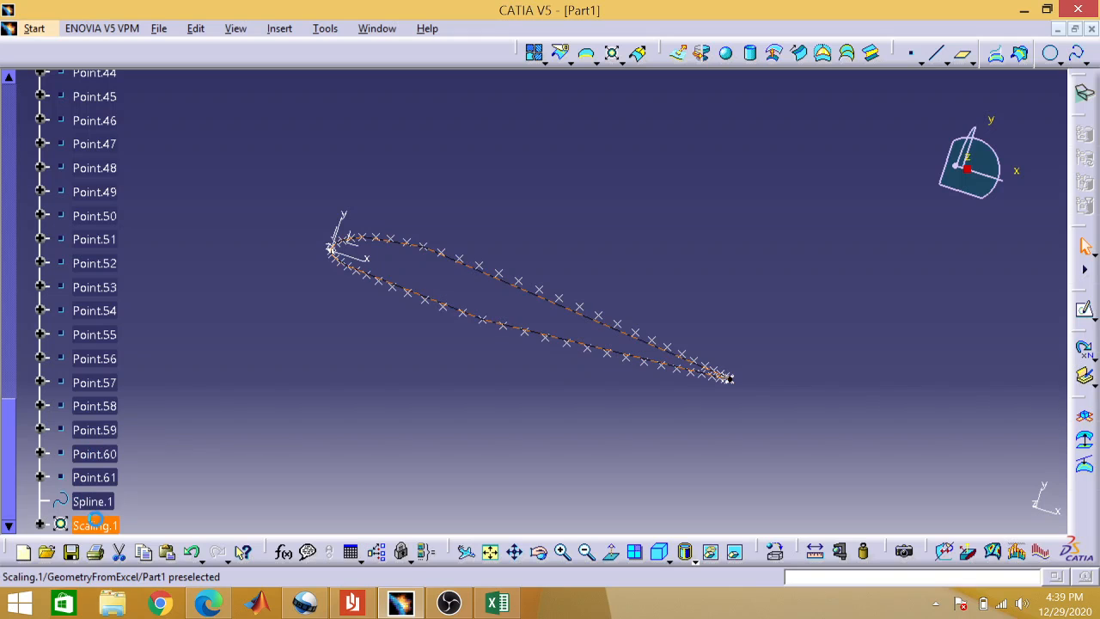
# Delete Scaling.1 from the GeometryFromExcel set.
pyautogui.rightClick(110, 526)
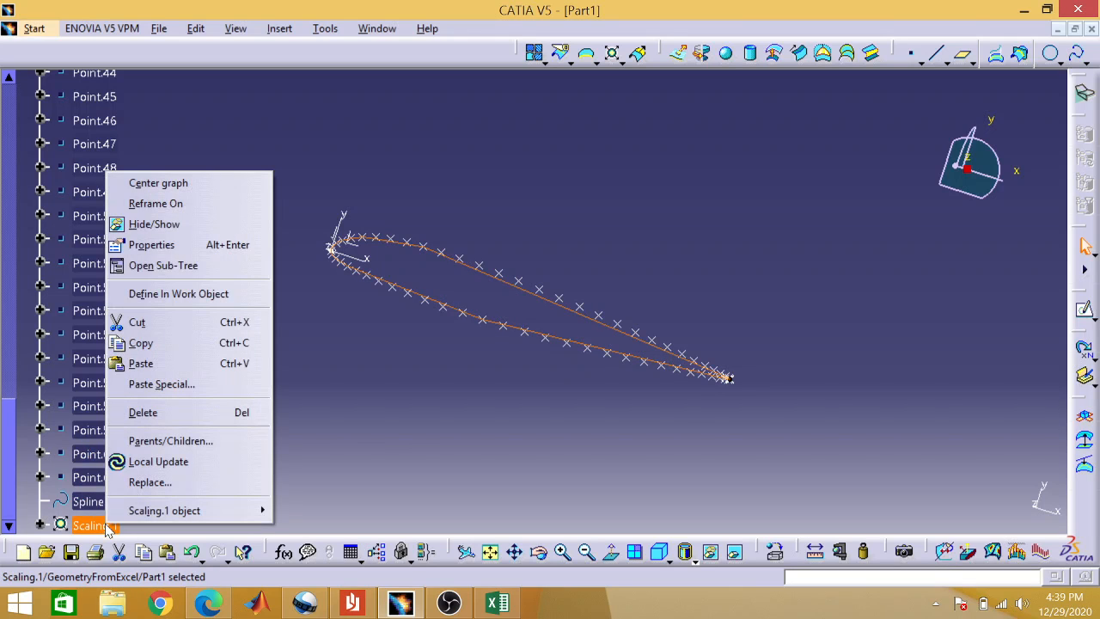
pyautogui.click(164, 412)
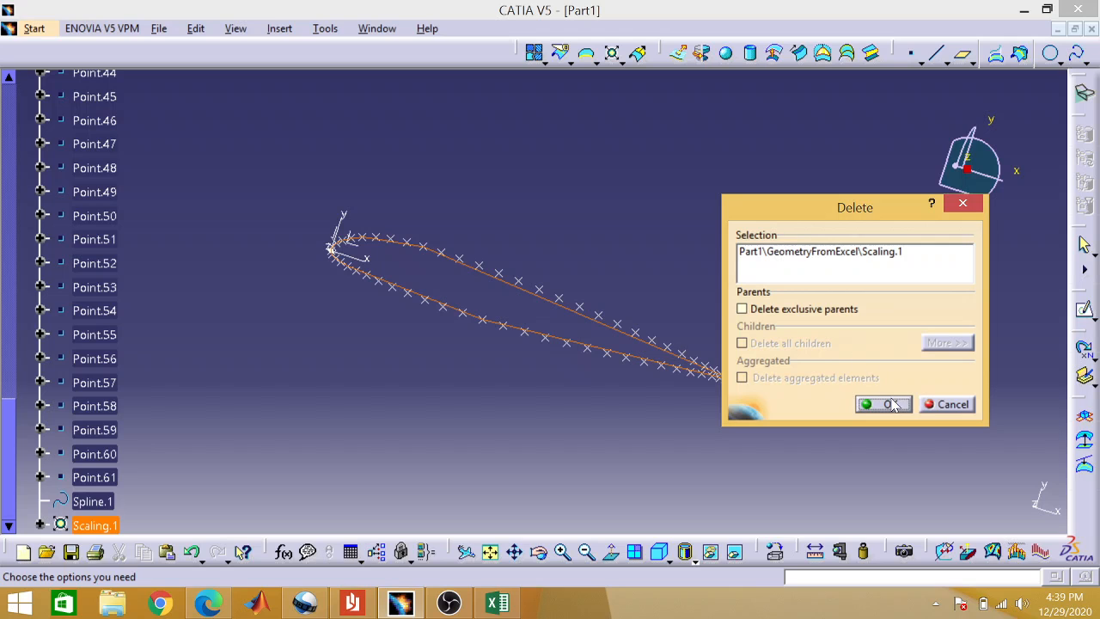
pyautogui.click(890, 404)
# Scale Spline.1 about Point.31 again, entering the ratio as 15500 without a unit.
pyautogui.click(613, 53)
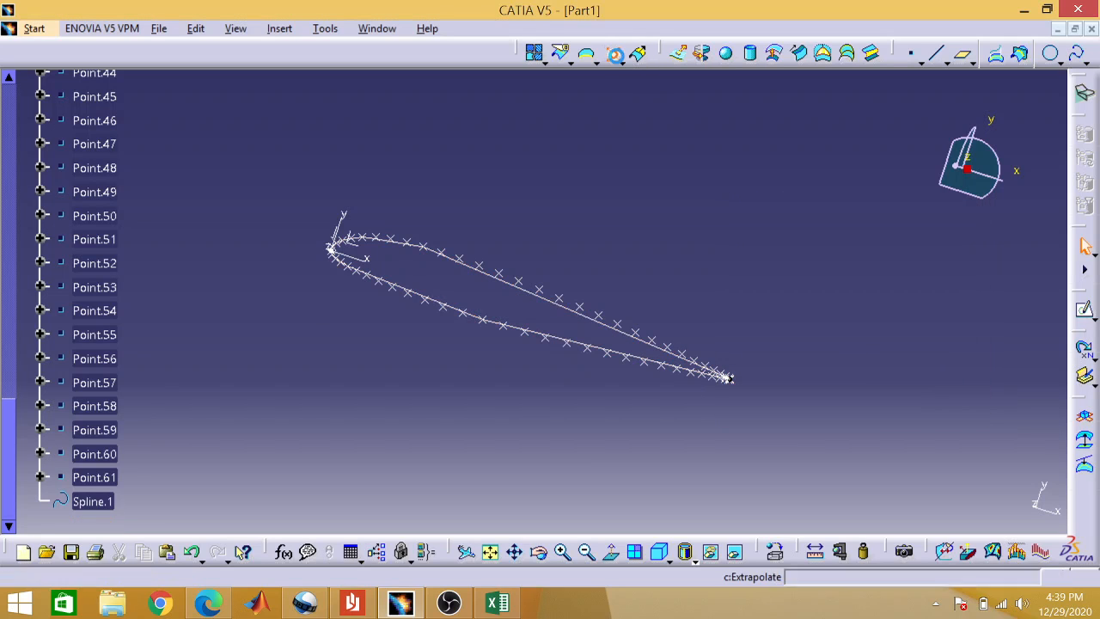
pyautogui.click(528, 290)
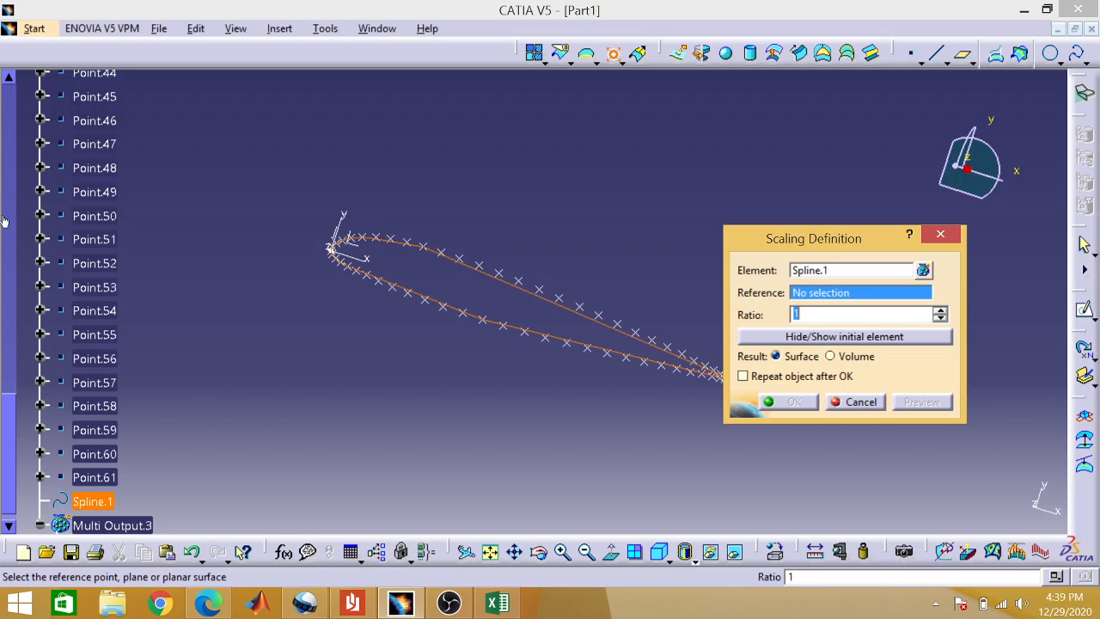
pyautogui.scroll(5, 6, 418)
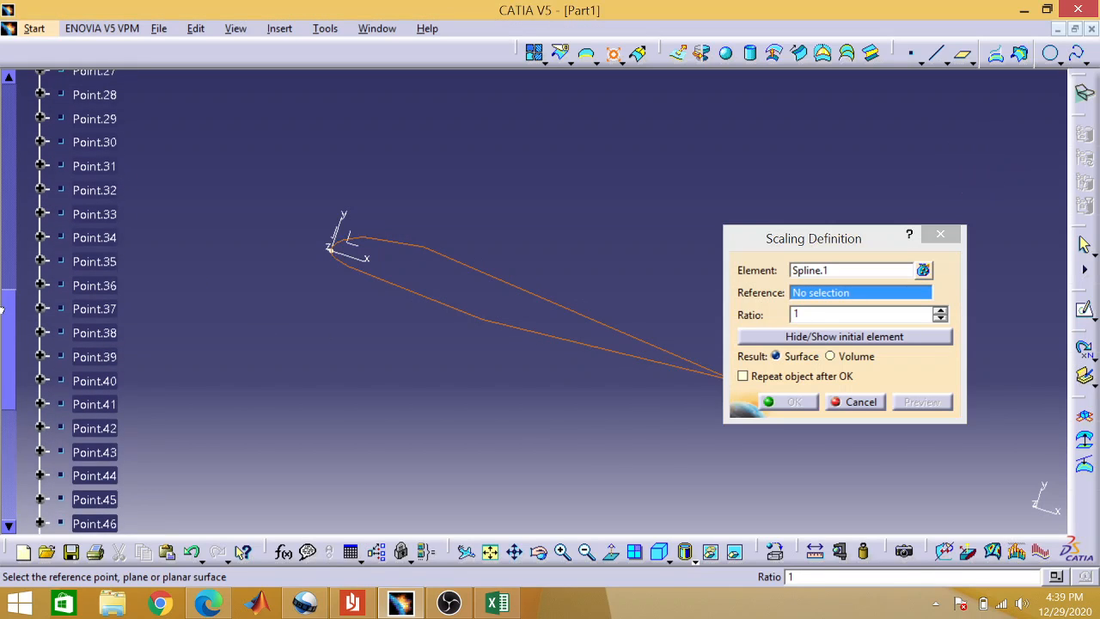
pyautogui.click(90, 164)
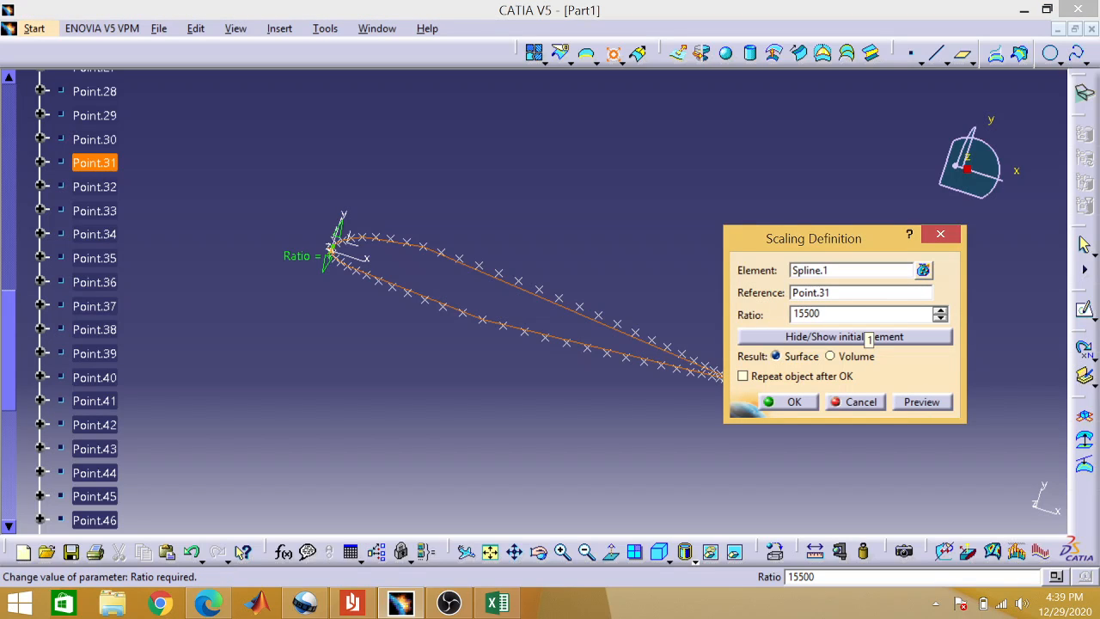
pyautogui.press('Return')
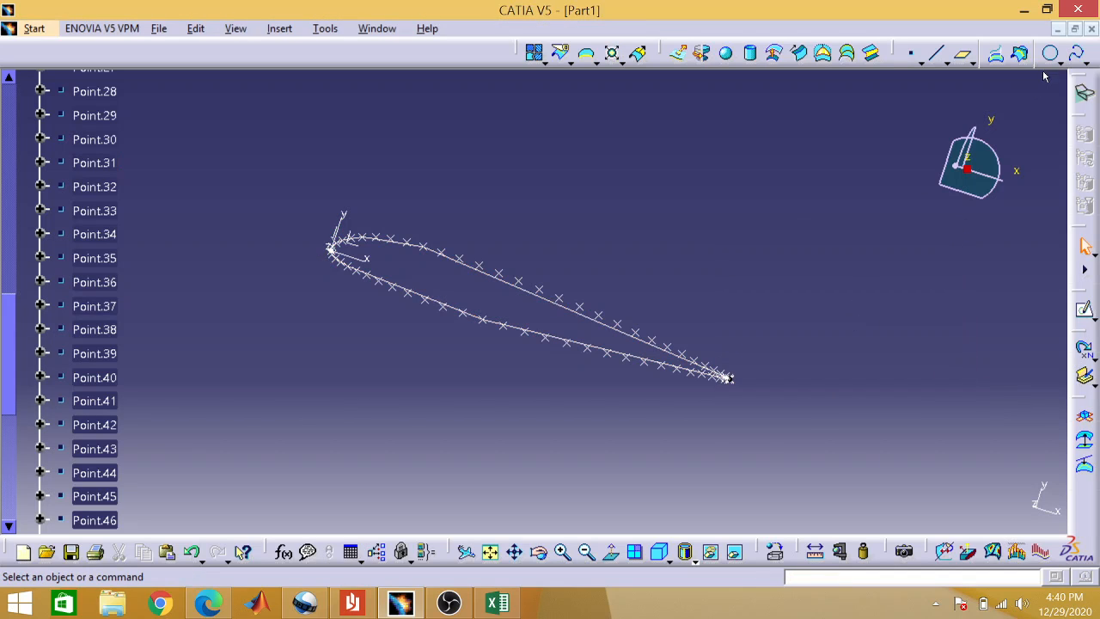
# Close Part1 without saving its changes and minimize CATIA V5.
pyautogui.click(1092, 28)
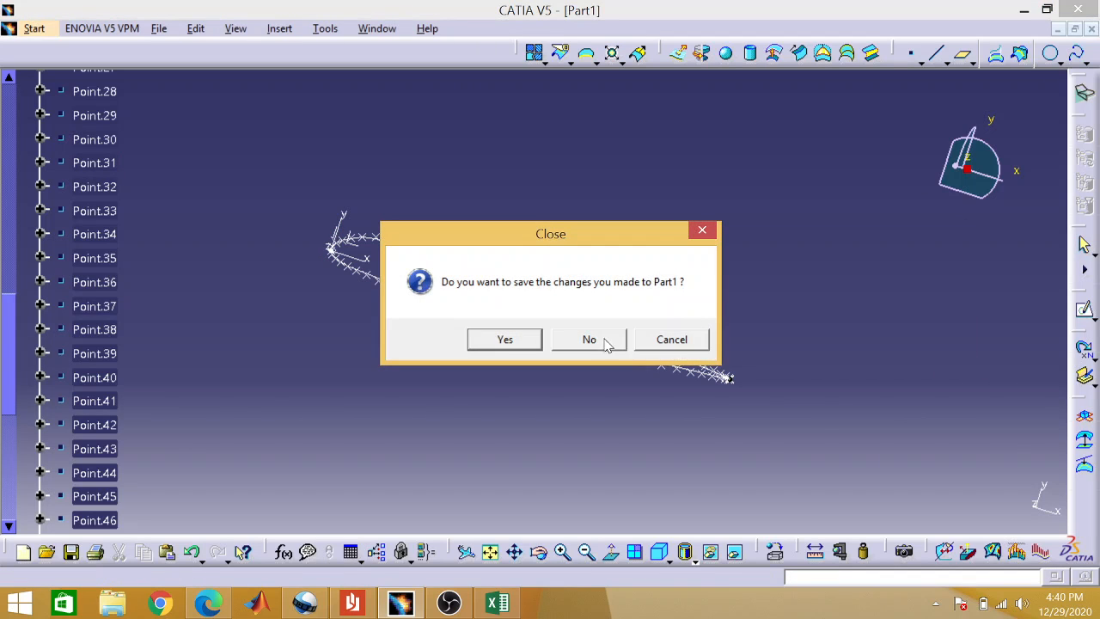
pyautogui.click(590, 340)
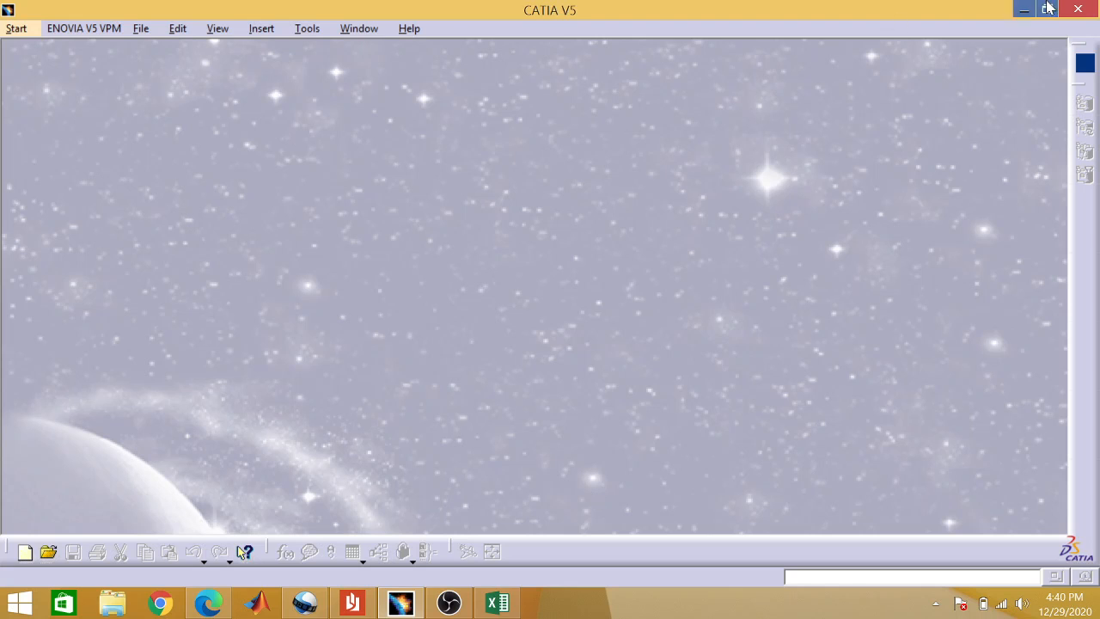
pyautogui.click(1028, 9)
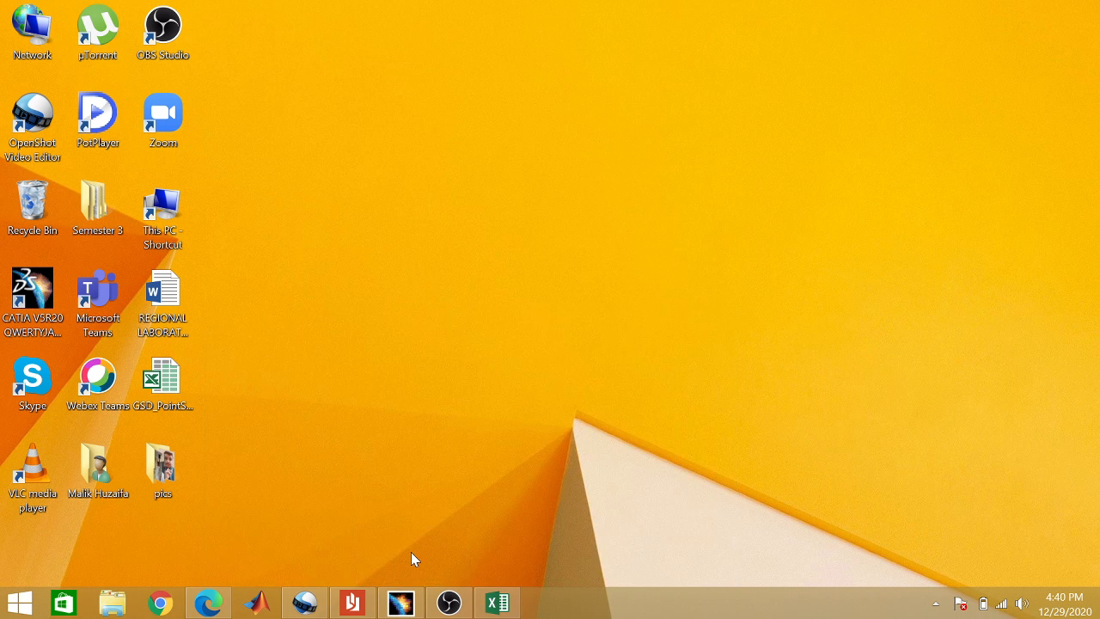
pyautogui.moveTo(490, 602)
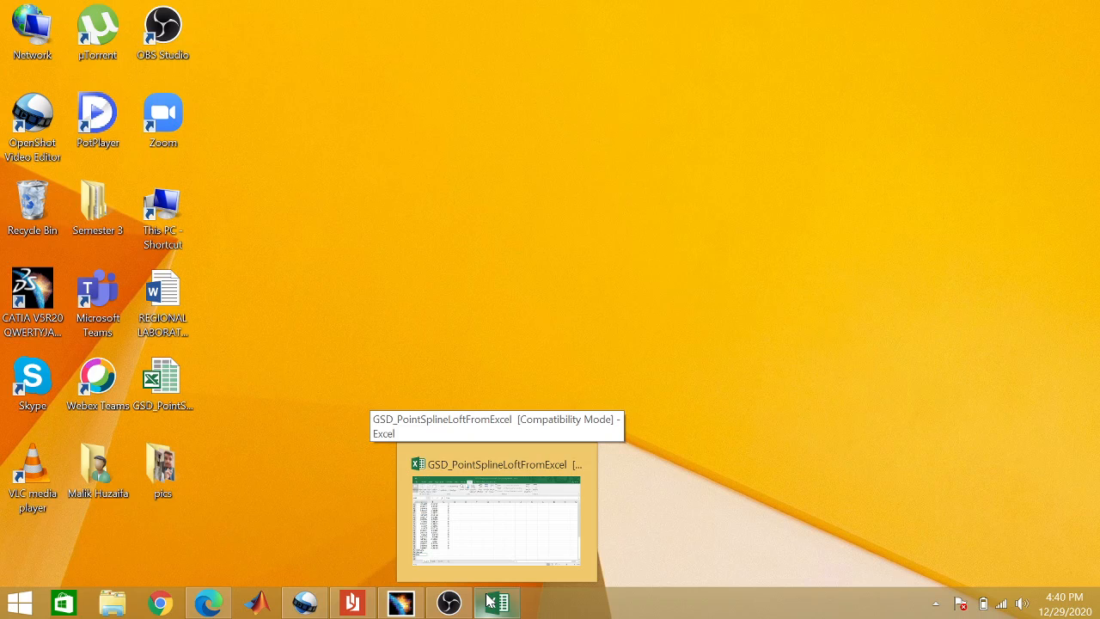
pyautogui.click(497, 605)
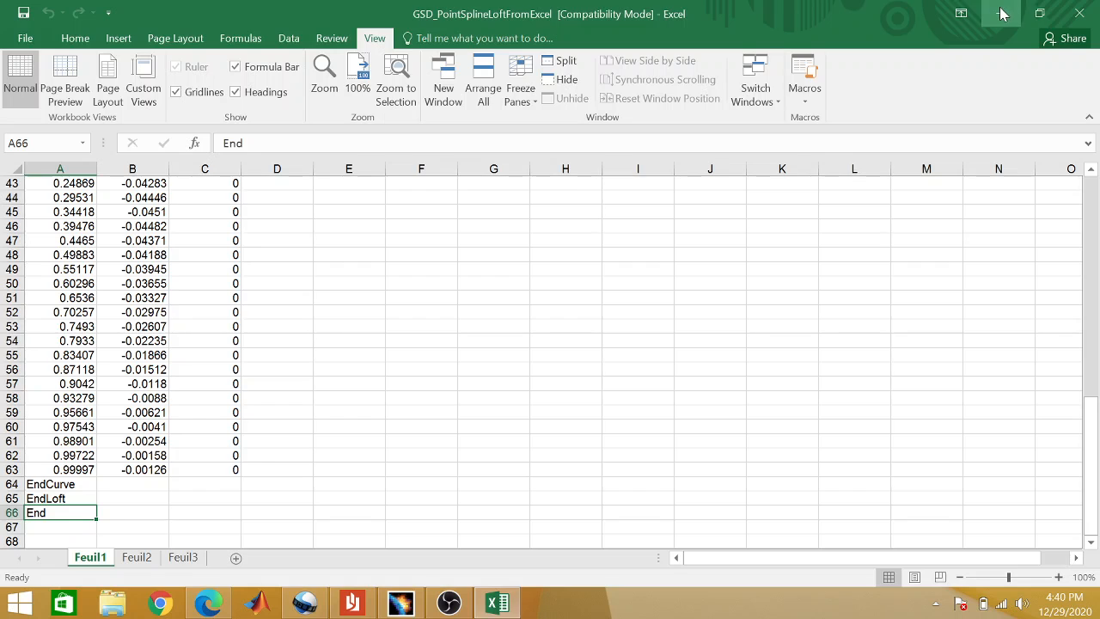
pyautogui.click(1001, 13)
# Switch to CATIA V5 and create a new Part Design part named Part1 with hybrid design enabled.
pyautogui.click(398, 605)
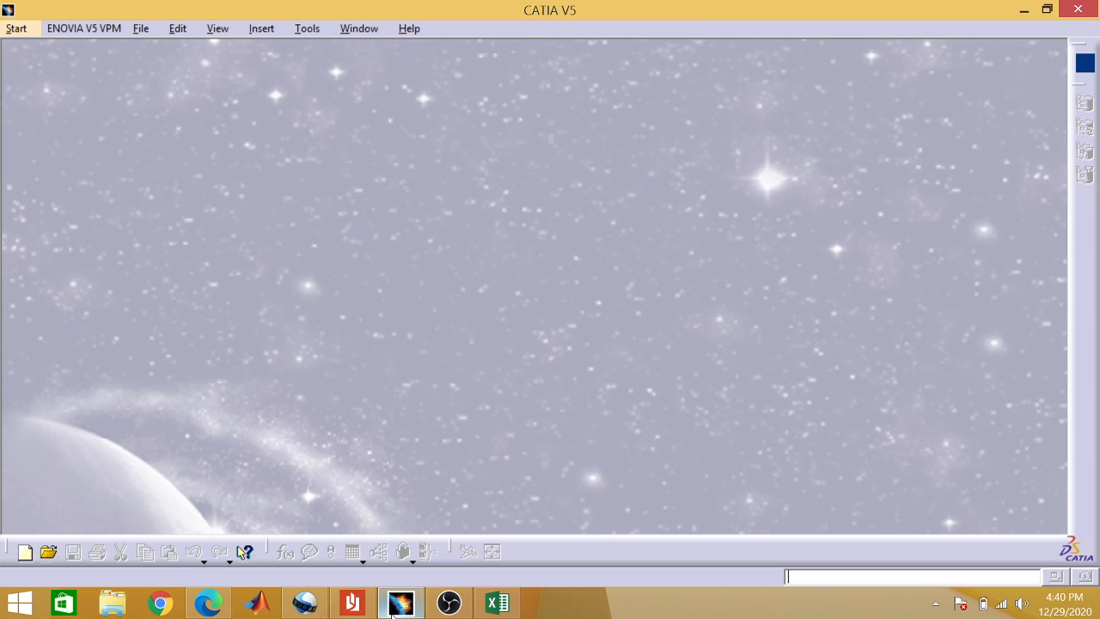
pyautogui.click(17, 28)
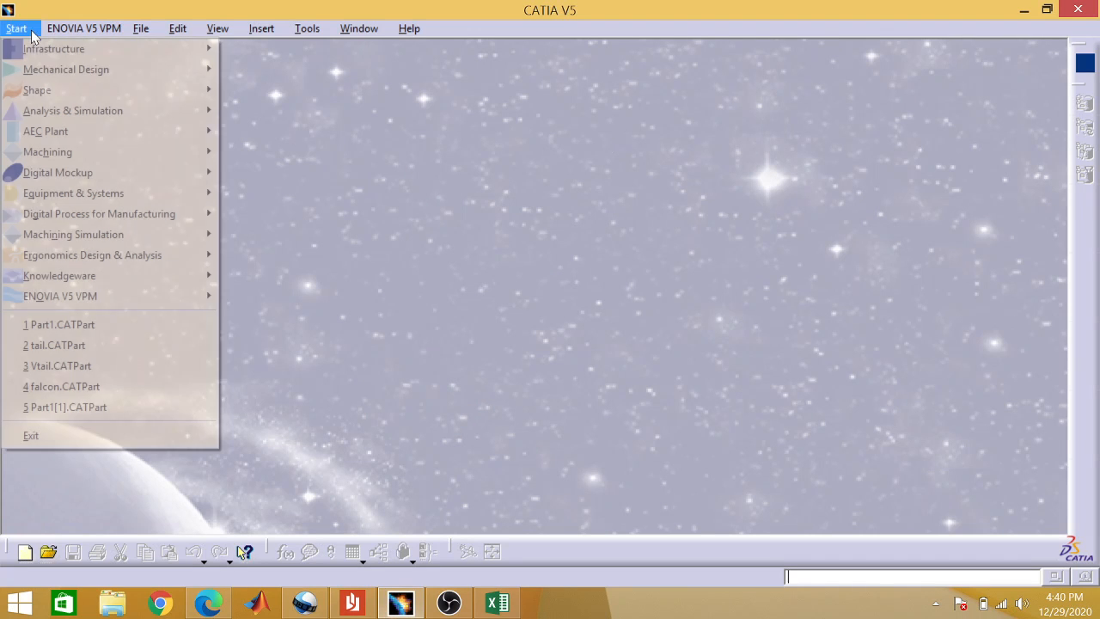
pyautogui.moveTo(86, 49)
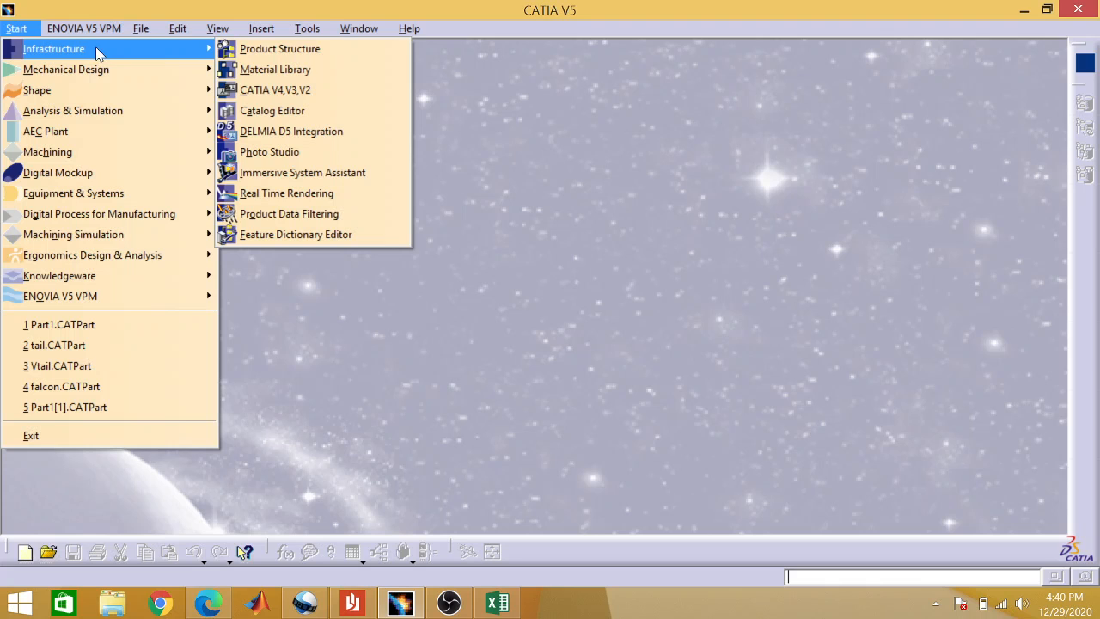
pyautogui.moveTo(187, 75)
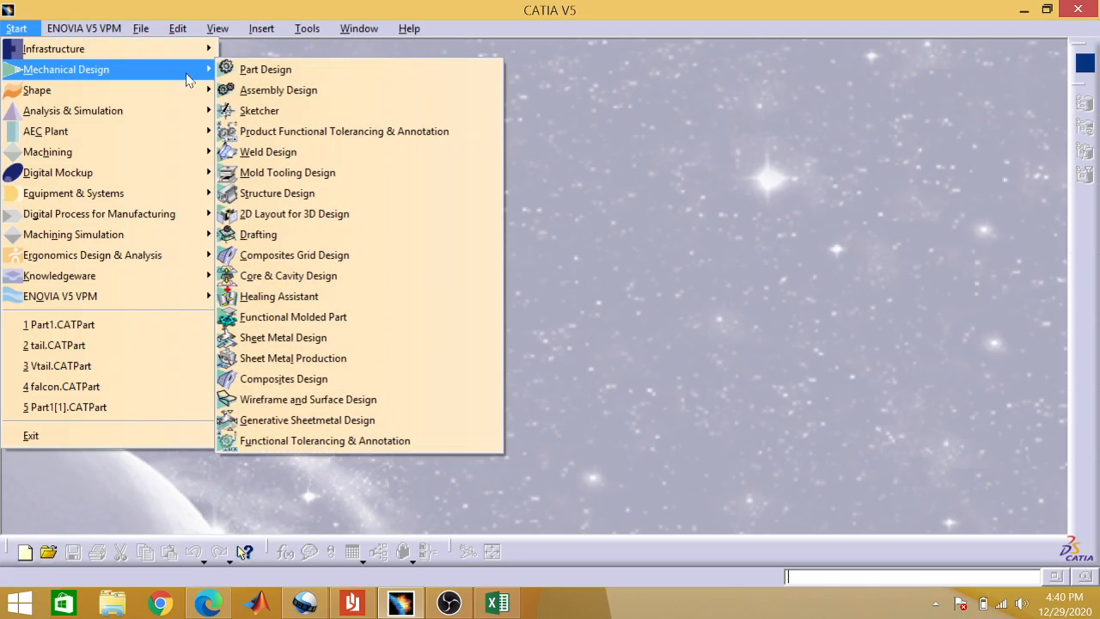
pyautogui.click(236, 72)
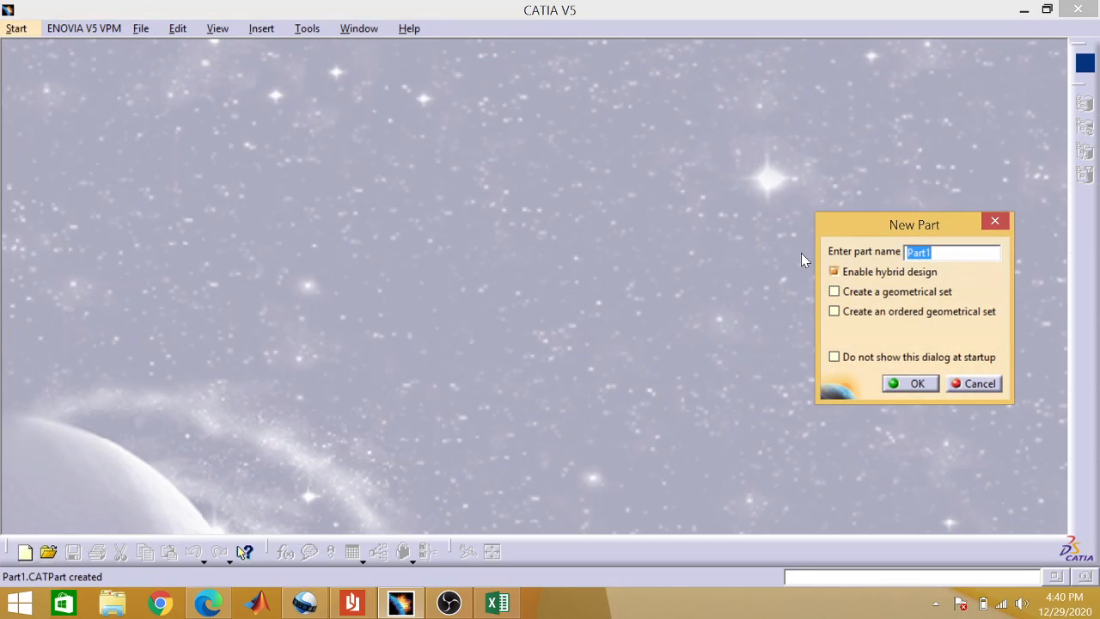
pyautogui.click(904, 386)
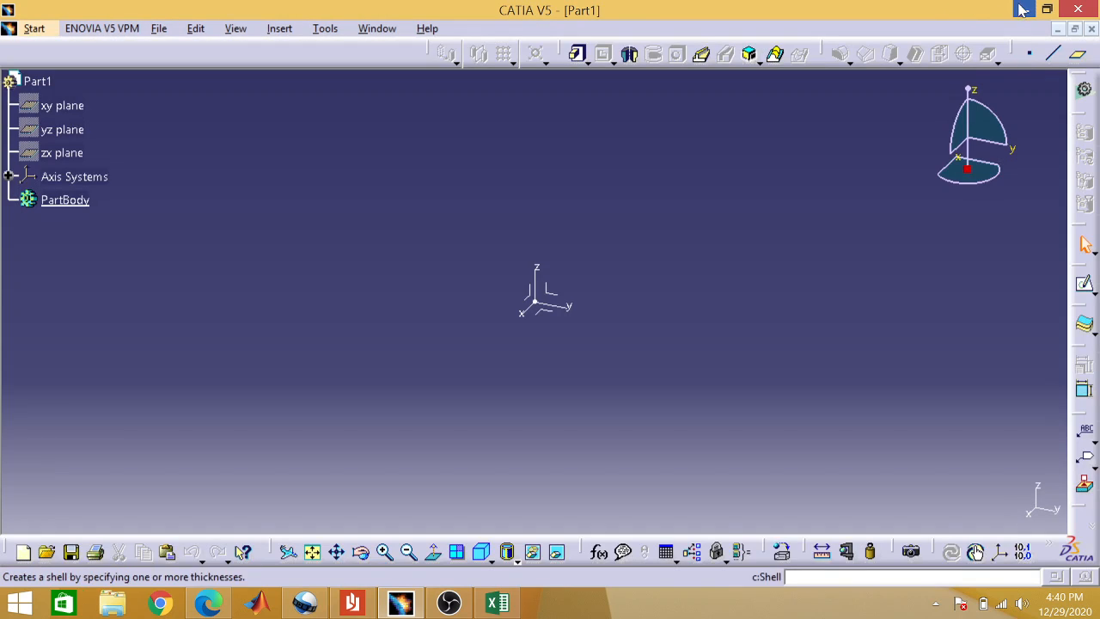
# Switch to Excel and run the Feuil1.Main macro from GSD_PointSplineLoftFromExcel.xls to generate the airfoil points and spline.
pyautogui.click(1023, 10)
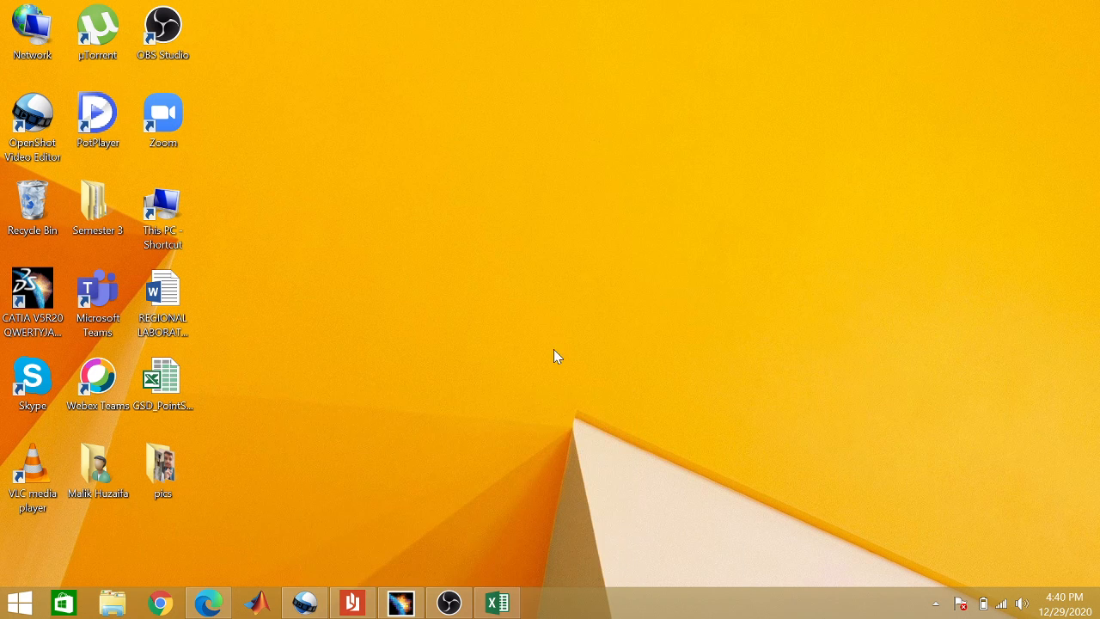
pyautogui.click(498, 605)
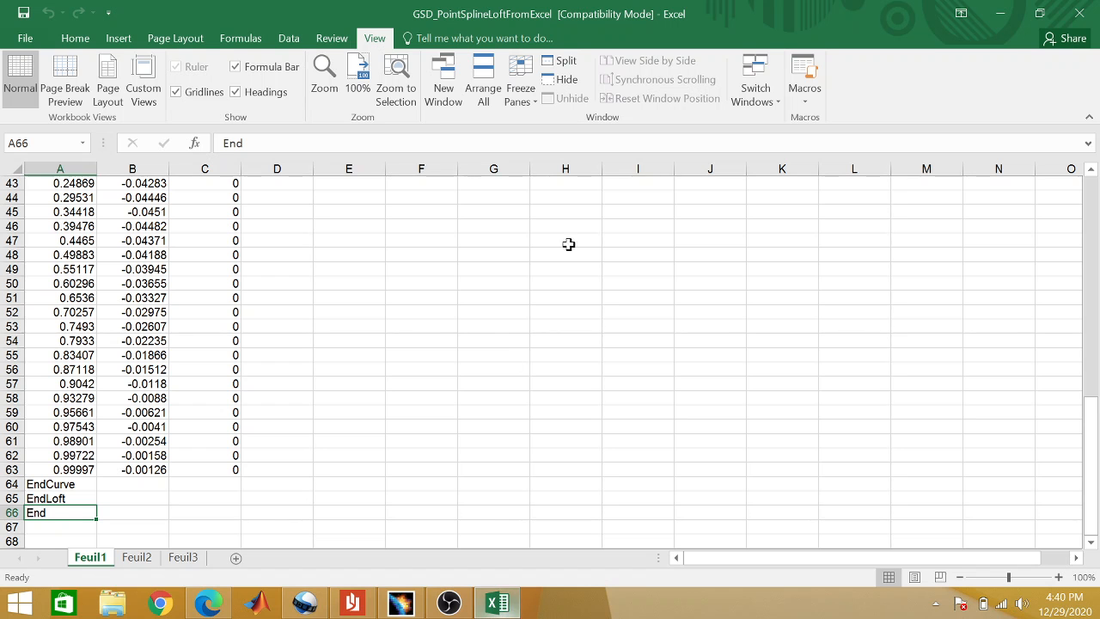
pyautogui.click(803, 73)
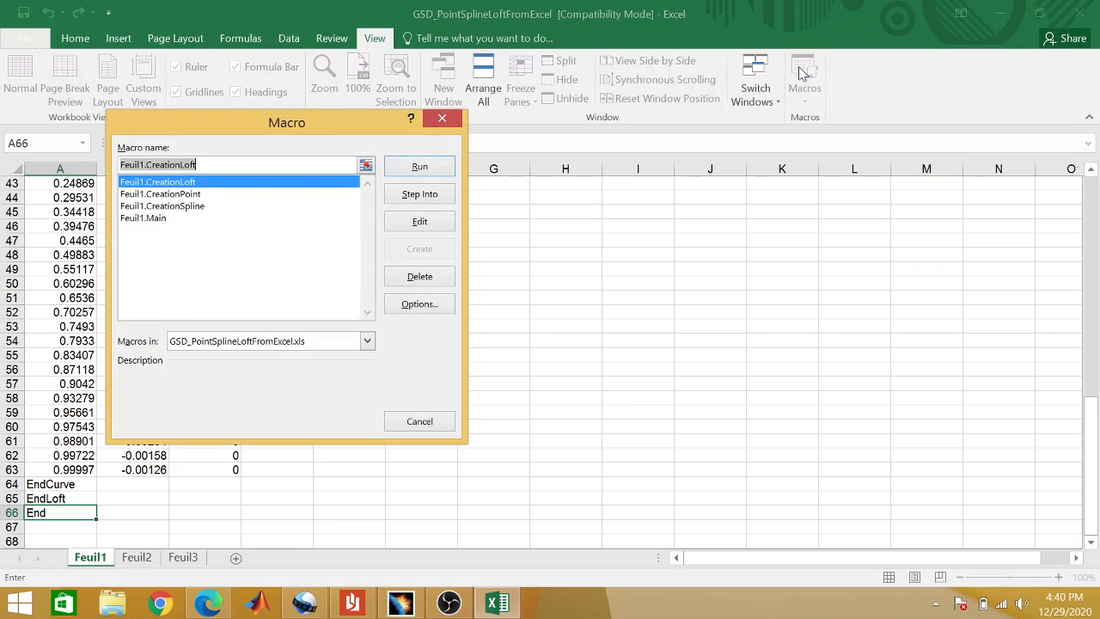
pyautogui.click(161, 220)
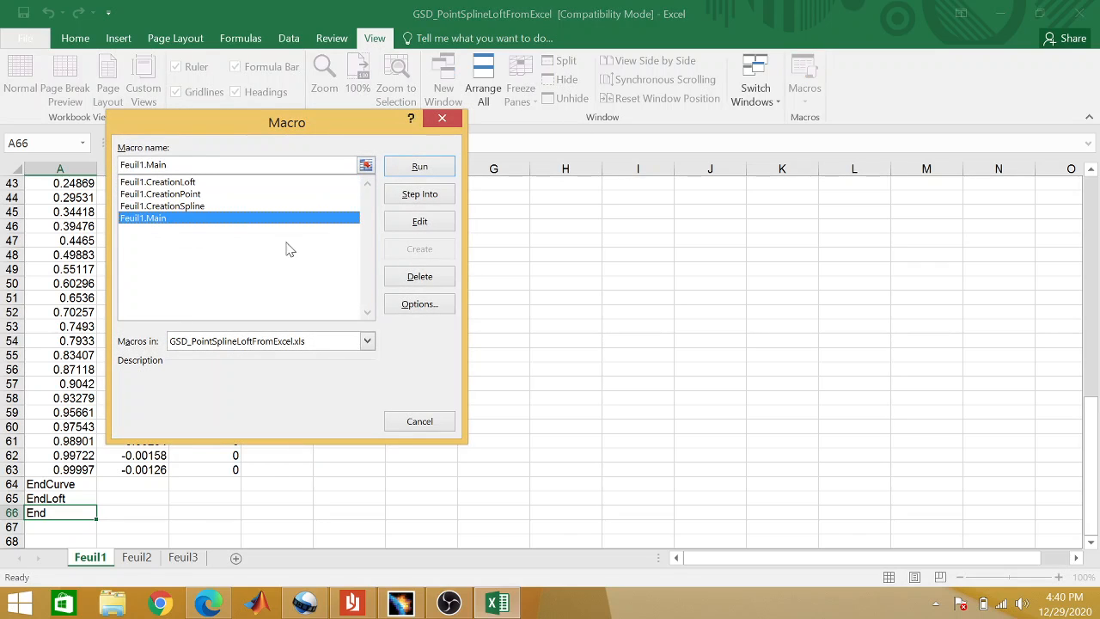
pyautogui.click(367, 341)
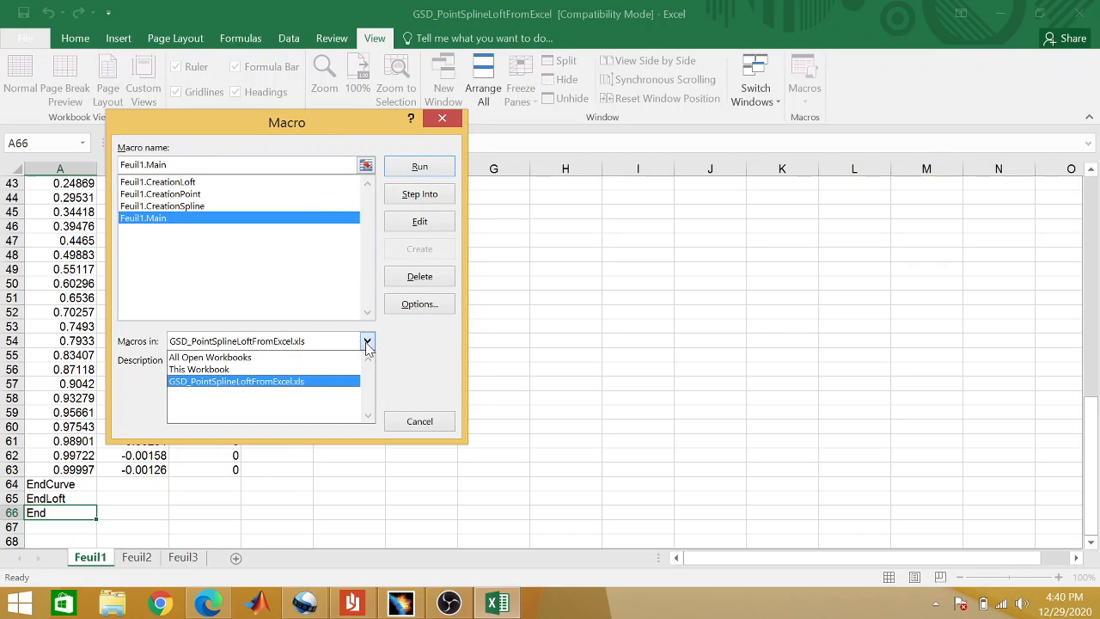
pyautogui.click(296, 388)
pyautogui.click(419, 169)
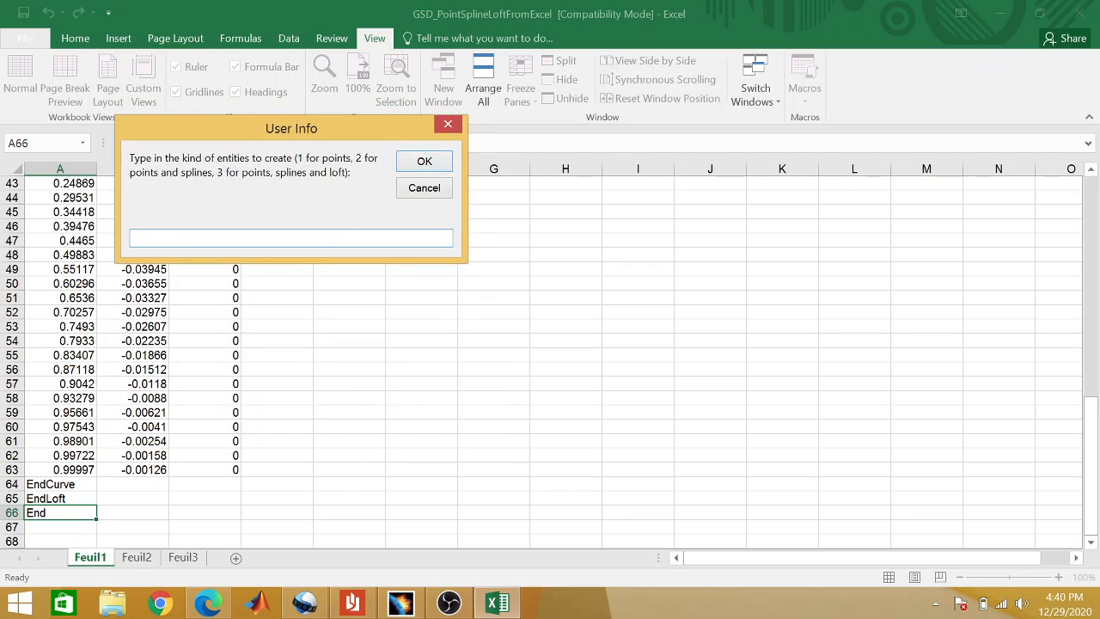
pyautogui.press('Return')
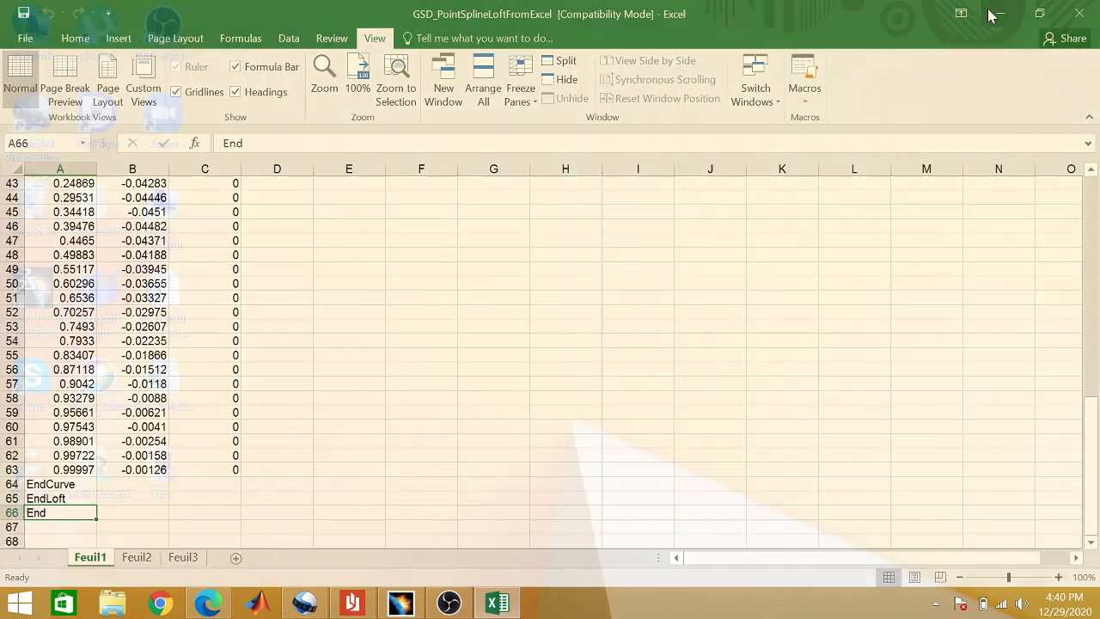
# Return to CATIA V5 and switch the imported airfoil part to the Wireframe and Surface Design workbench.
pyautogui.click(1000, 12)
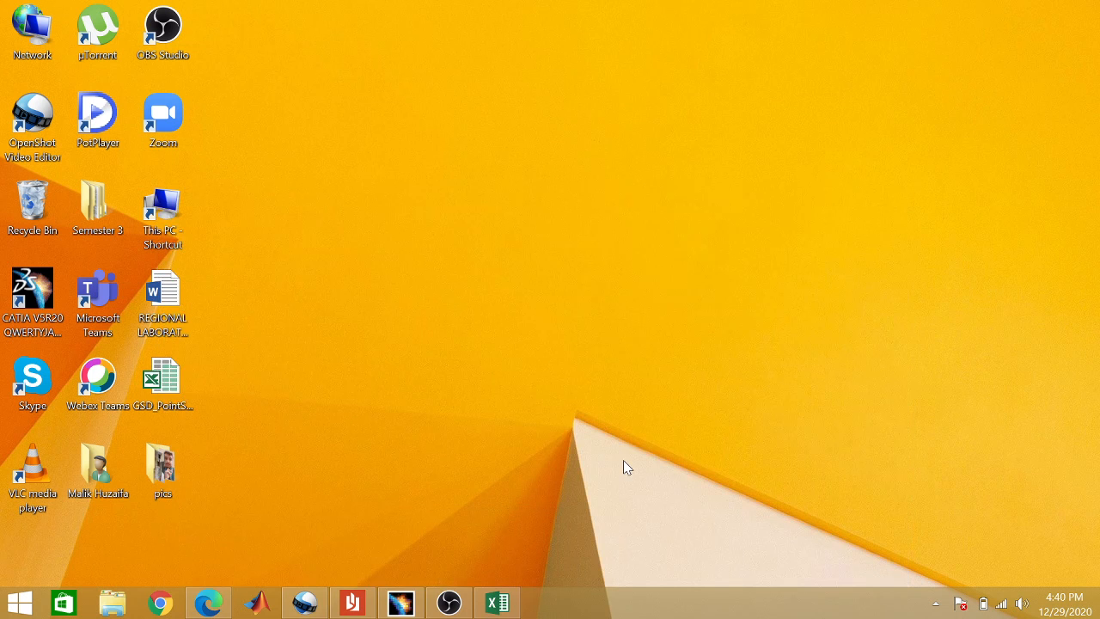
pyautogui.click(410, 609)
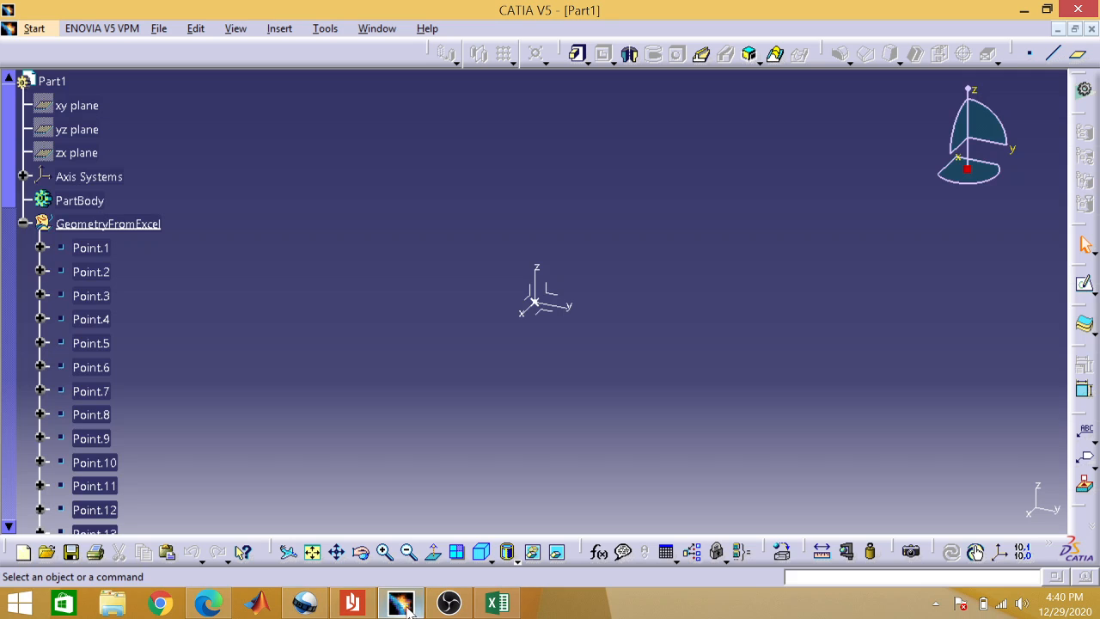
pyautogui.click(315, 553)
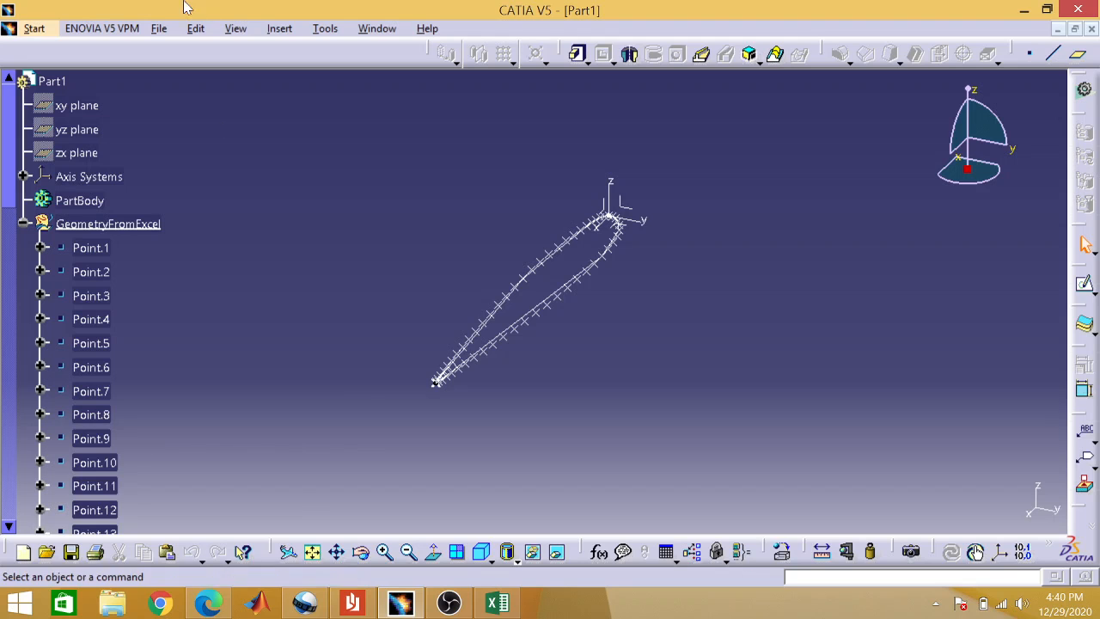
pyautogui.click(19, 28)
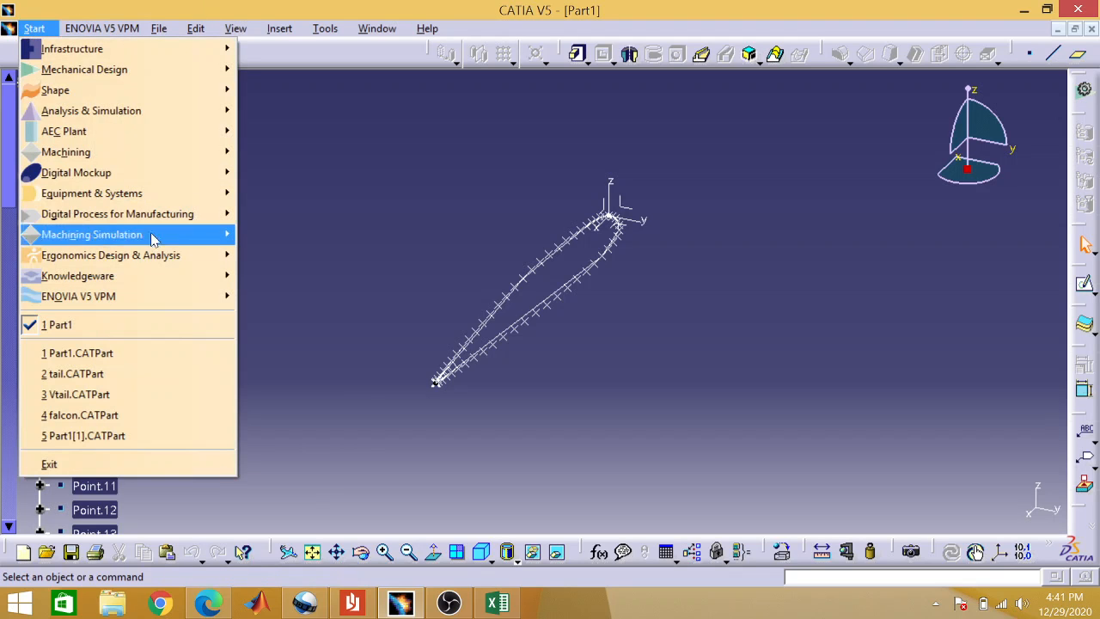
pyautogui.moveTo(162, 69)
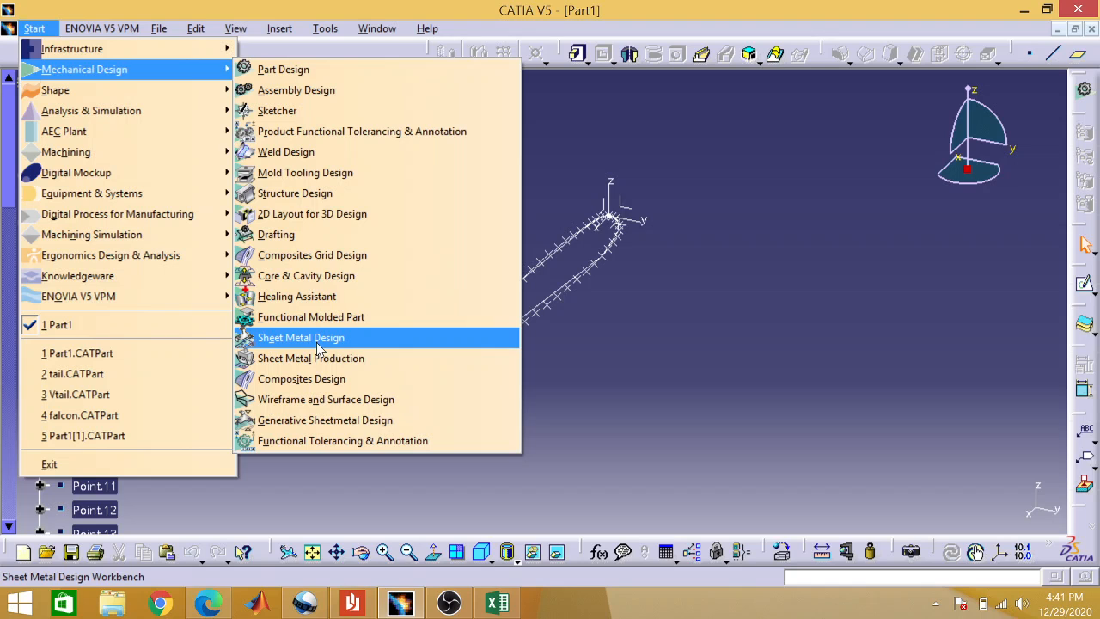
pyautogui.click(311, 400)
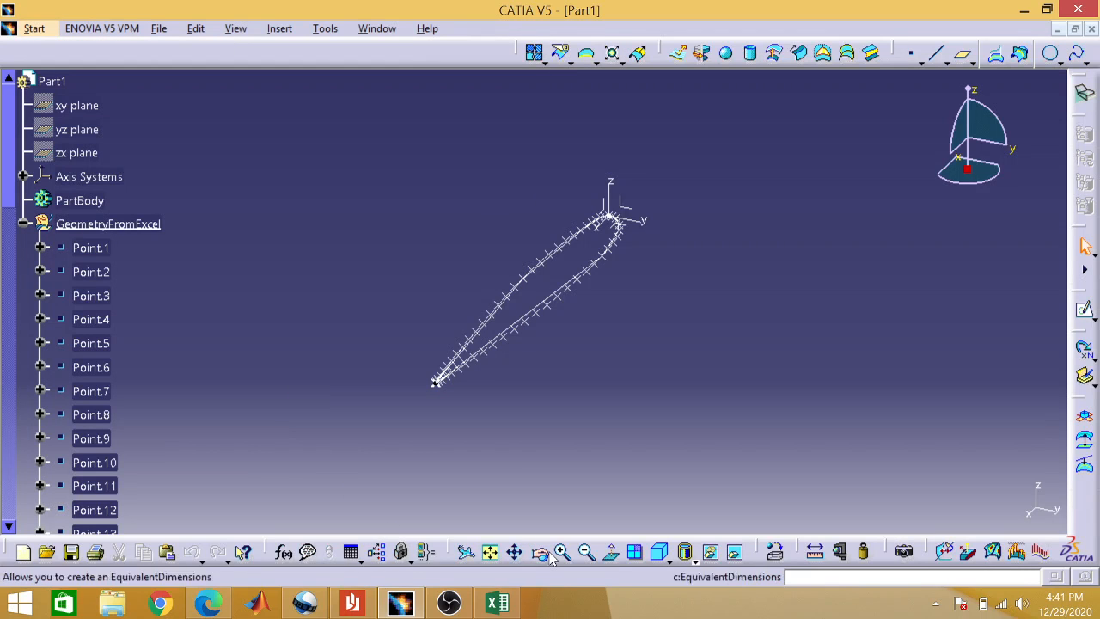
# Scale Spline.1 about Point.31 with a ratio of 15500.
pyautogui.moveTo(344, 222); pyautogui.dragTo(619, 505)
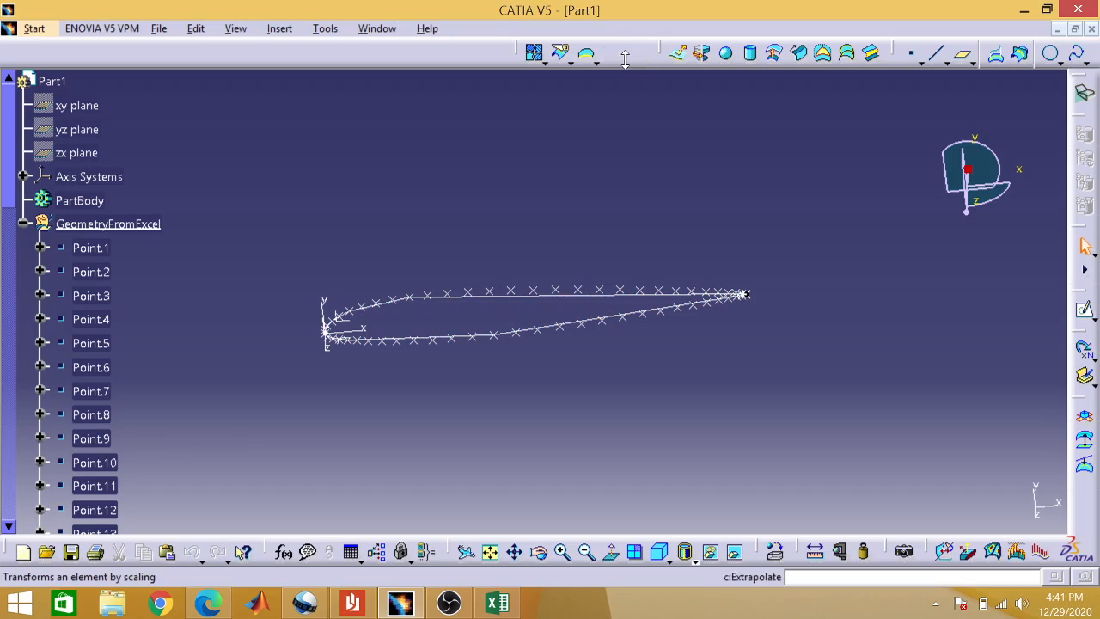
pyautogui.click(613, 54)
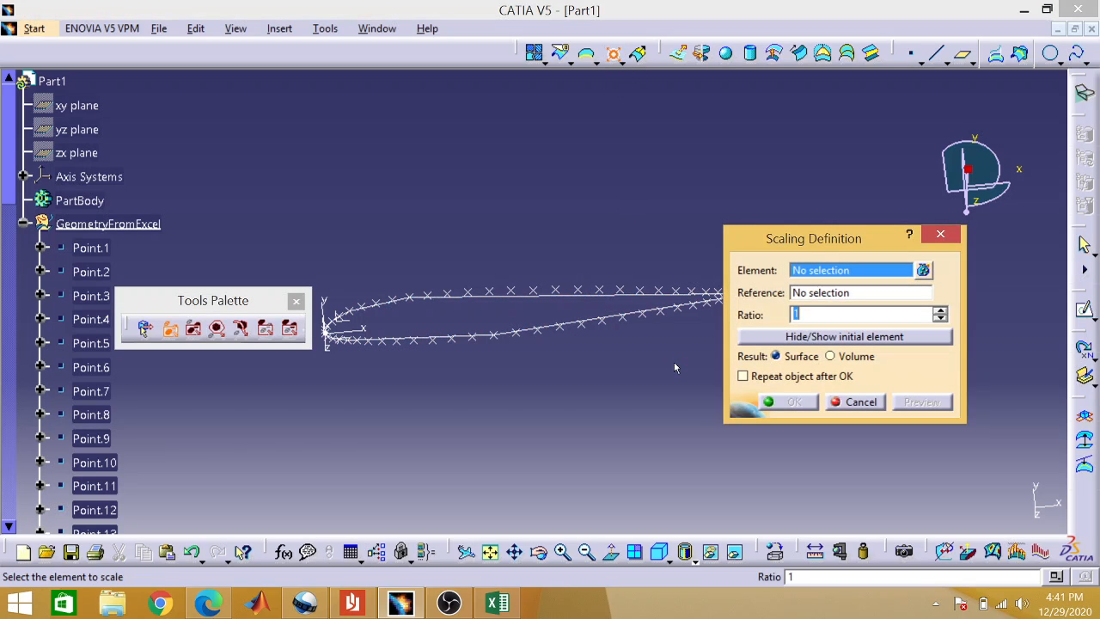
pyautogui.click(479, 297)
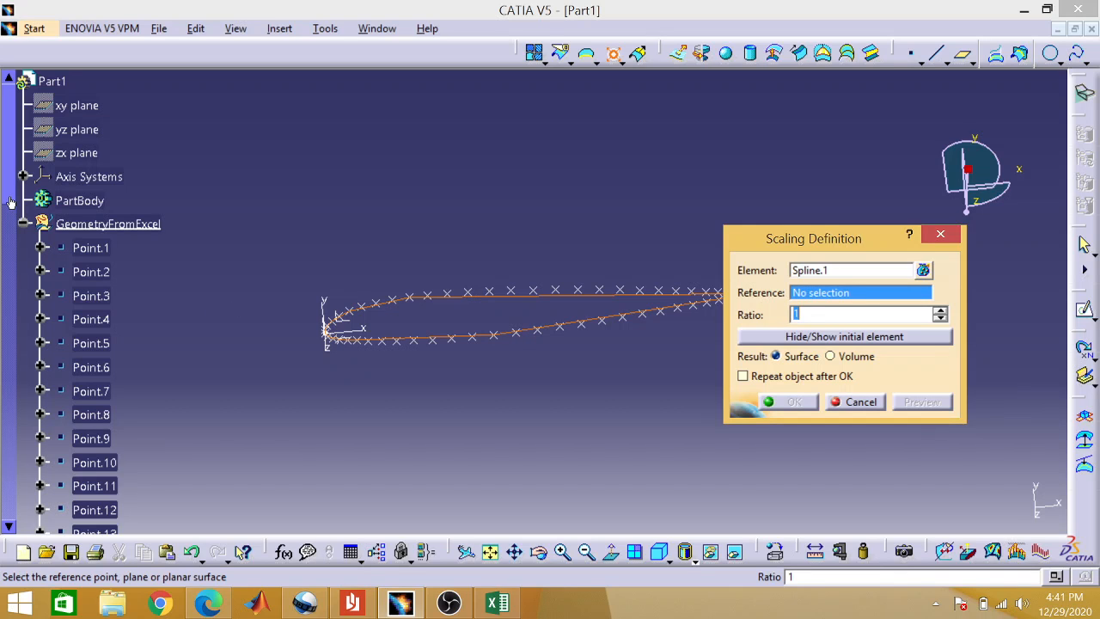
pyautogui.moveTo(10, 201); pyautogui.dragTo(10, 421)
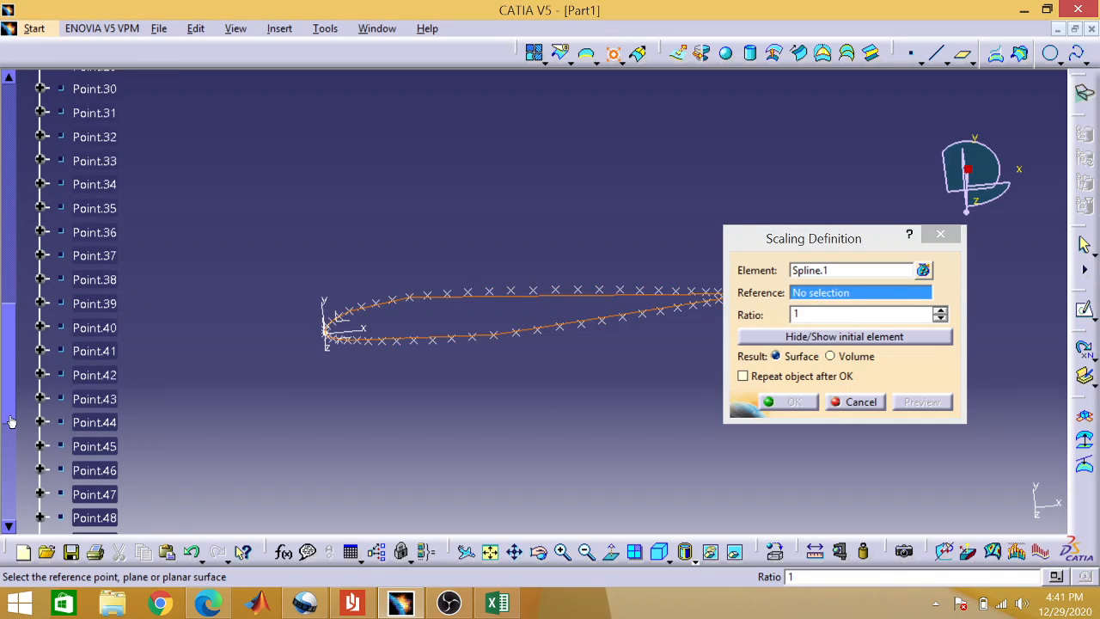
pyautogui.click(95, 113)
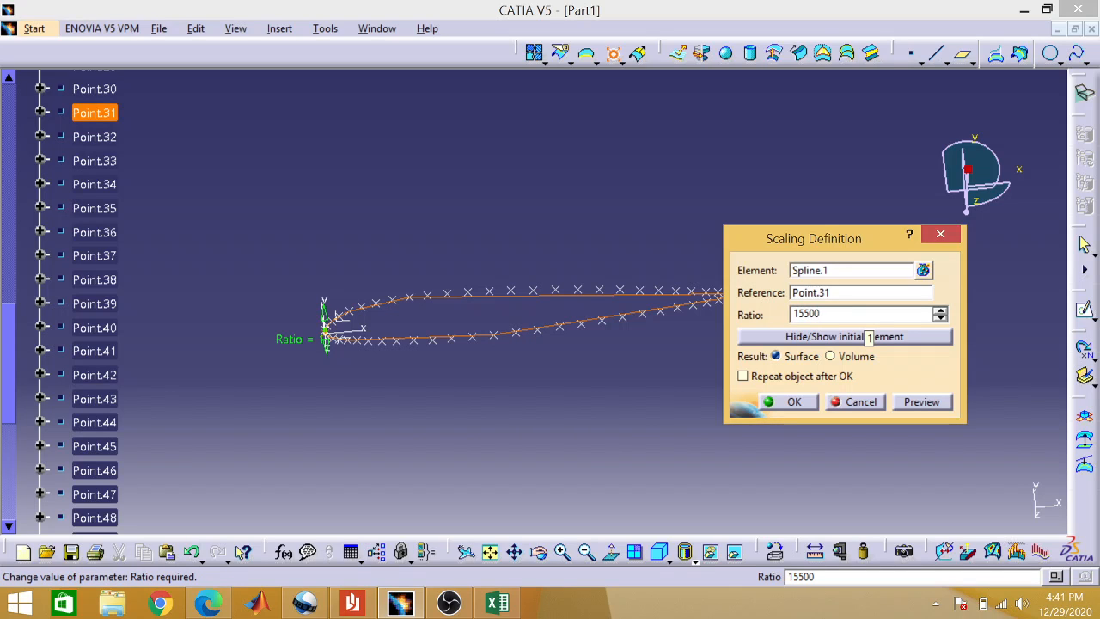
pyautogui.press('Return')
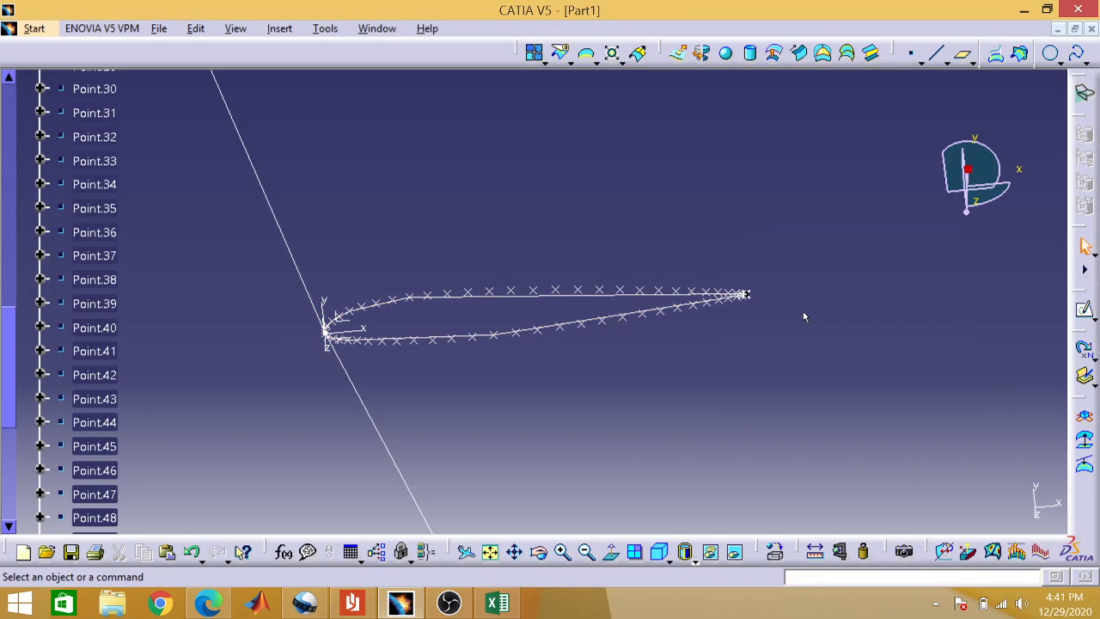
pyautogui.click(492, 556)
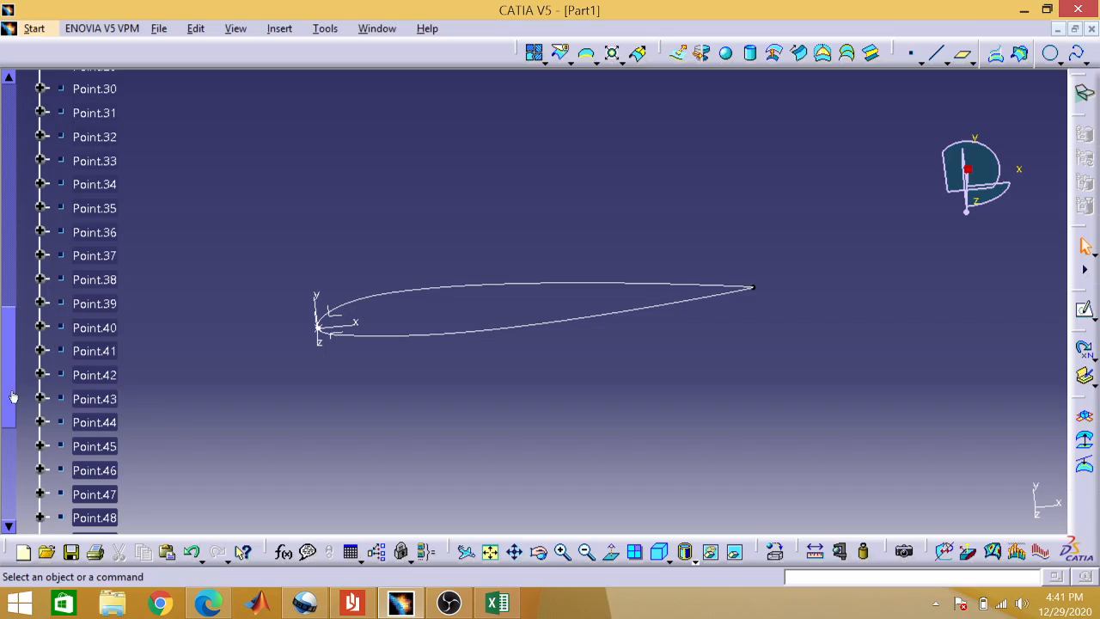
# Copy Scaling.1 from the GeometryFromExcel set and paste it into PartBody.
pyautogui.moveTo(9, 408); pyautogui.dragTo(9, 507)
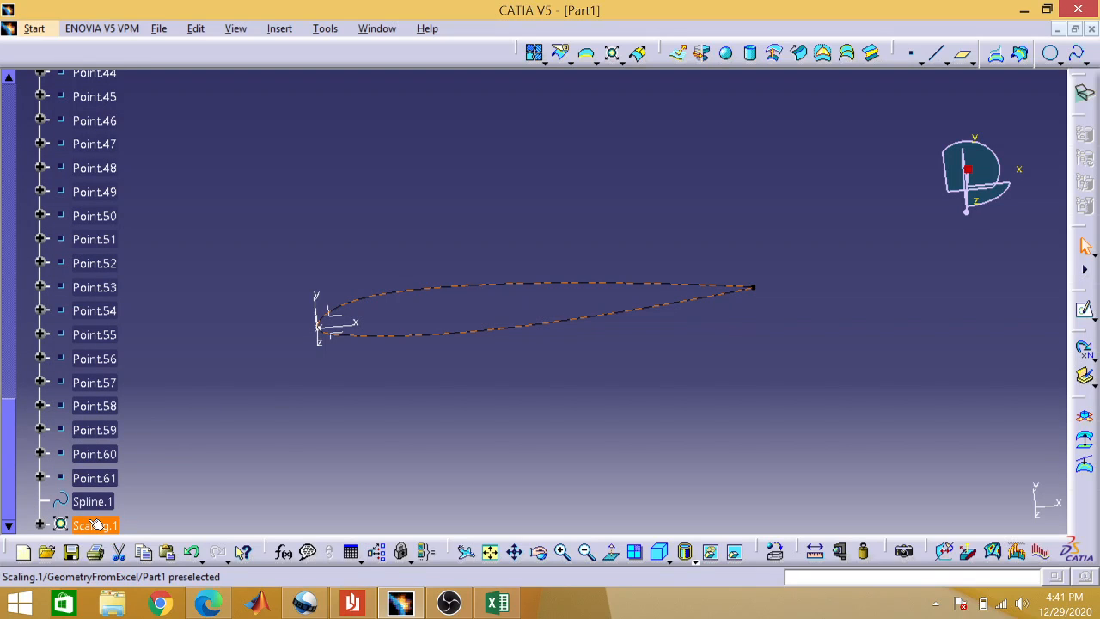
pyautogui.click(94, 525)
pyautogui.moveTo(11, 494); pyautogui.dragTo(10, 163)
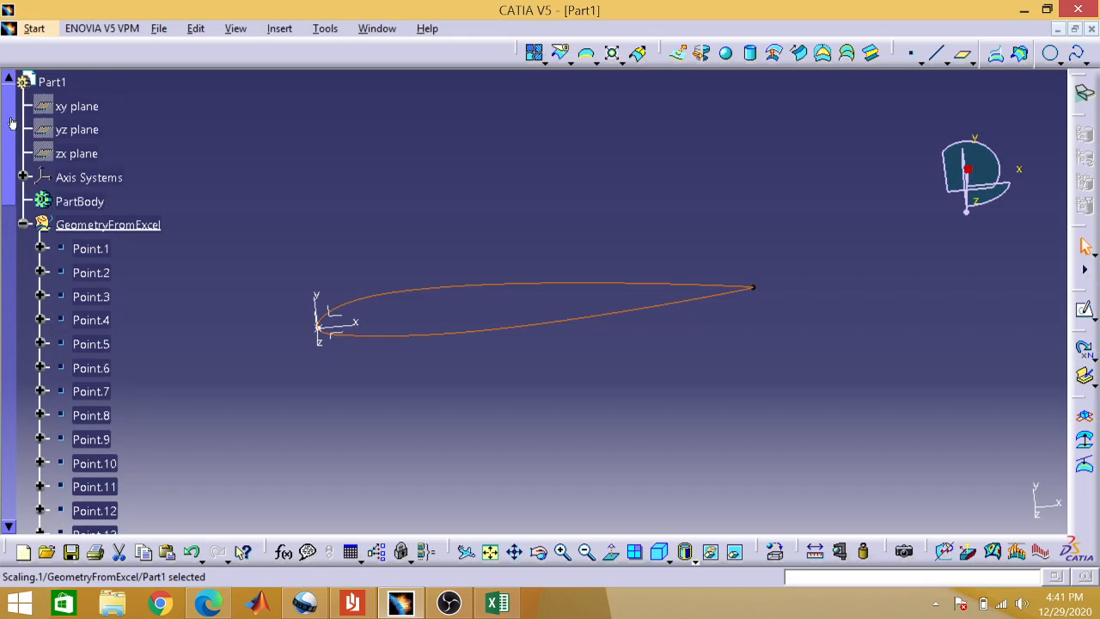
pyautogui.hotkey('ctrl', 'v')
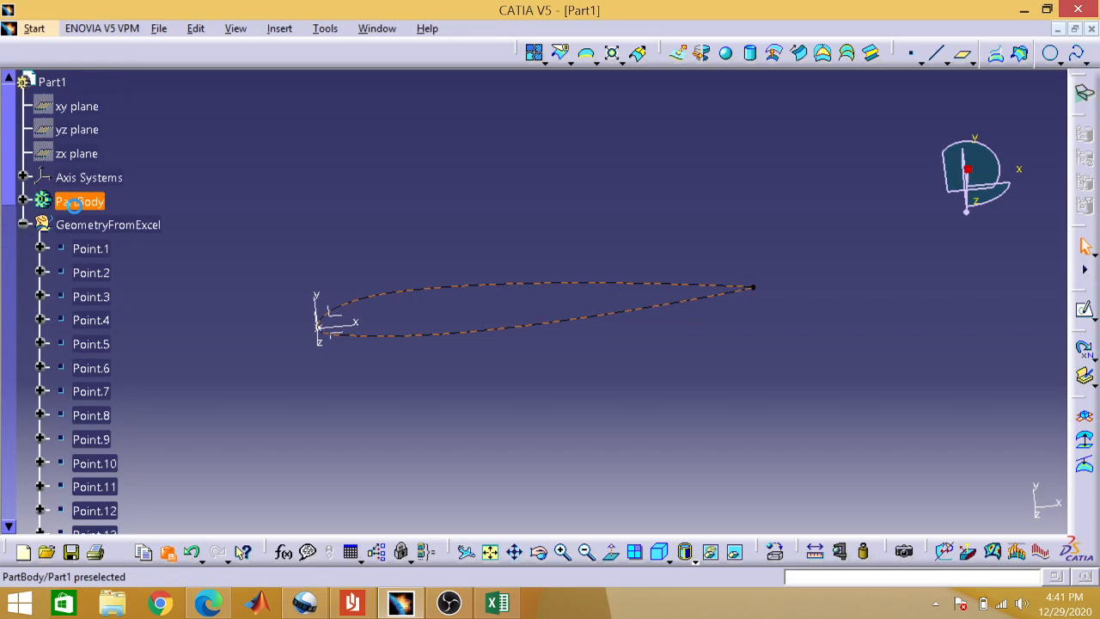
pyautogui.click(153, 296)
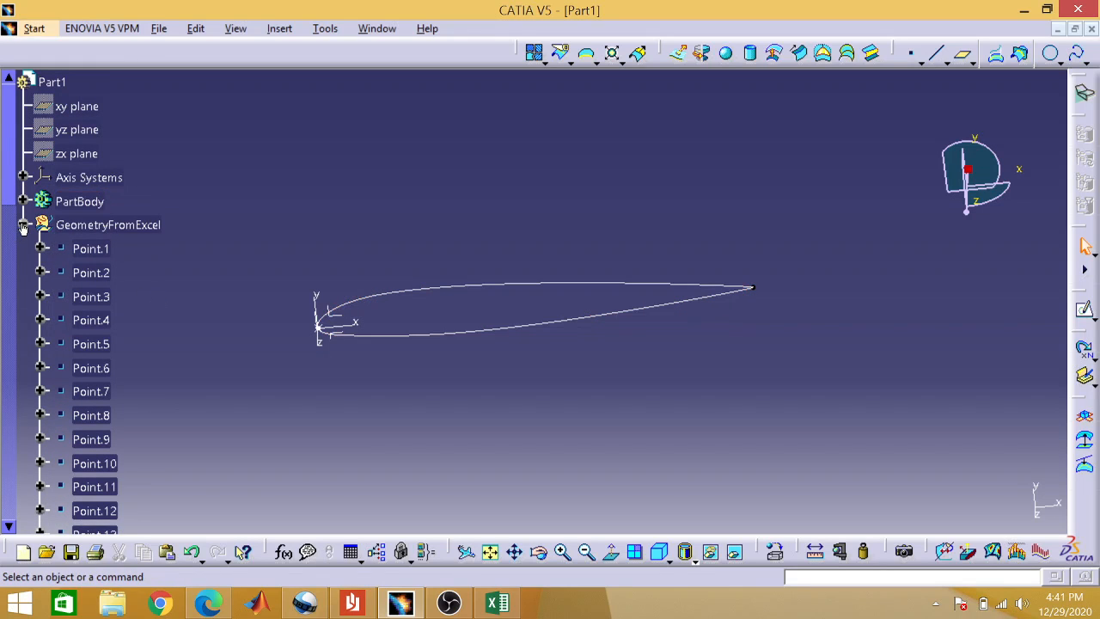
# Collapse the GeometryFromExcel set in the tree and hide it.
pyautogui.click(24, 226)
pyautogui.click(45, 225)
pyautogui.rightClick(44, 224)
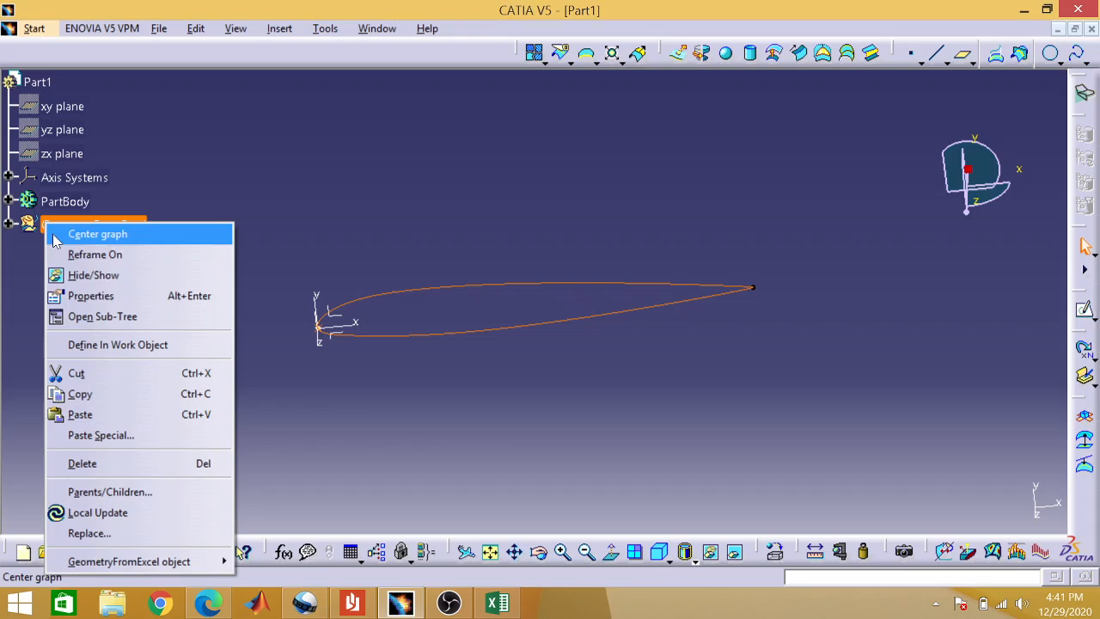
pyautogui.click(72, 277)
# Expand PartBody and isolate the pasted airfoil scaling, Scaling.2, from its parent geometry.
pyautogui.click(8, 202)
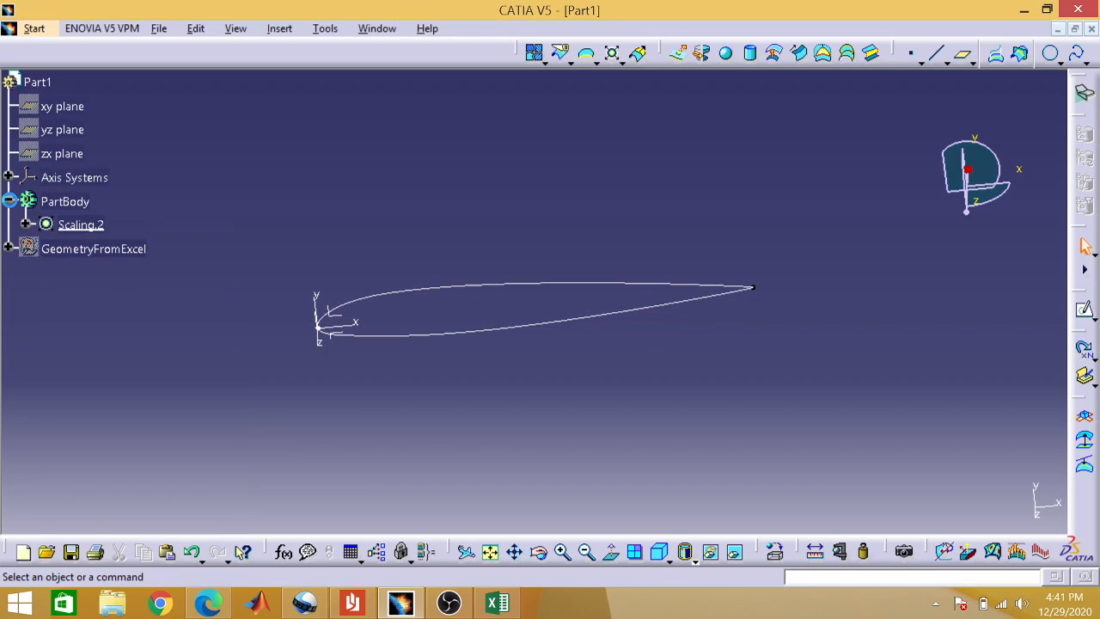
pyautogui.rightClick(62, 223)
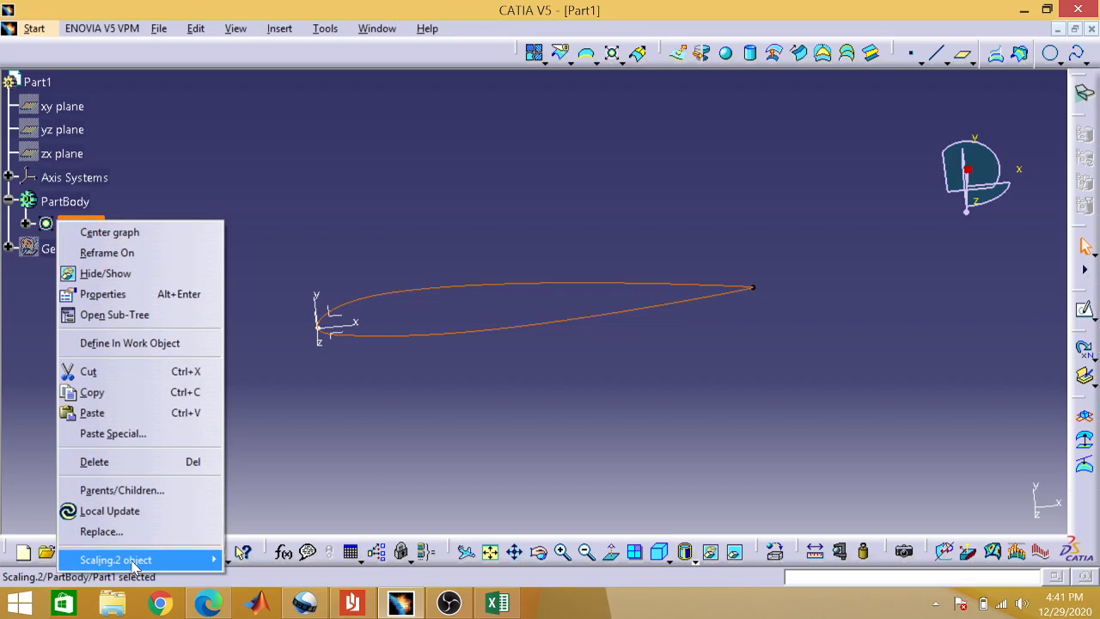
pyautogui.moveTo(155, 563)
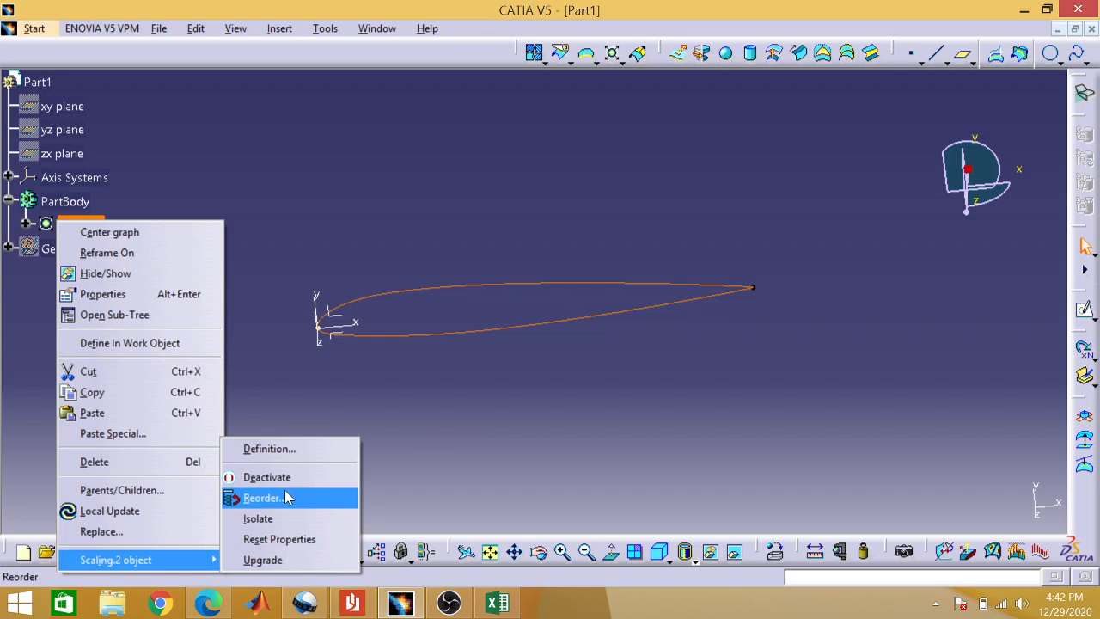
pyautogui.click(285, 518)
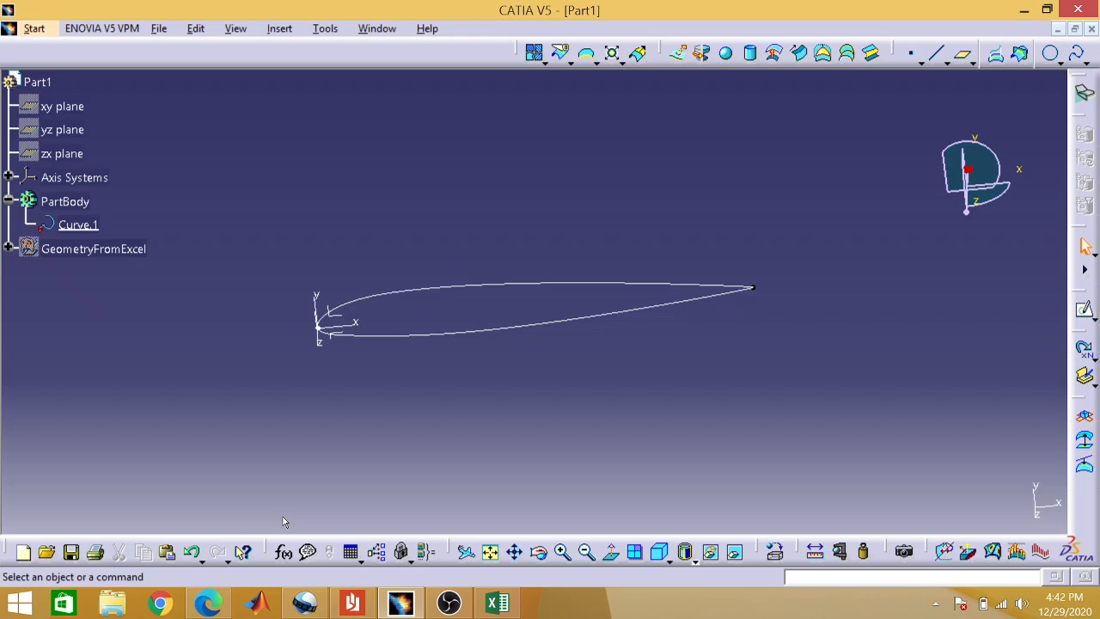
# Close the airfoil's open trailing edge with a point-point line between the two end vertices of Curve.1.
pyautogui.click(563, 552)
pyautogui.click(563, 552)
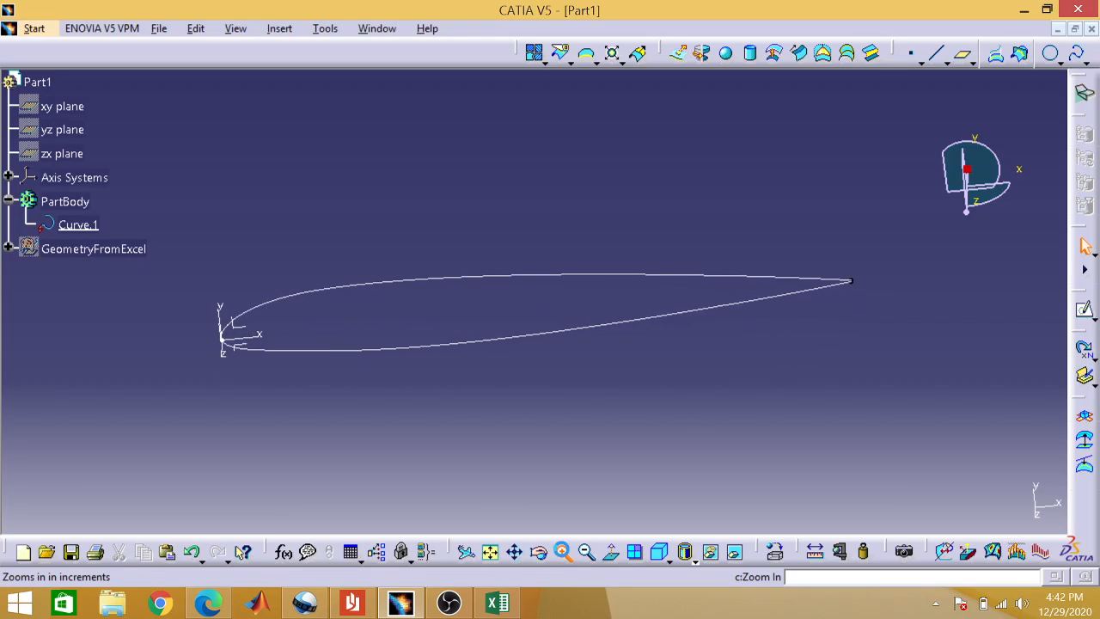
pyautogui.click(563, 552)
pyautogui.click(563, 553)
pyautogui.click(563, 553)
pyautogui.click(563, 553)
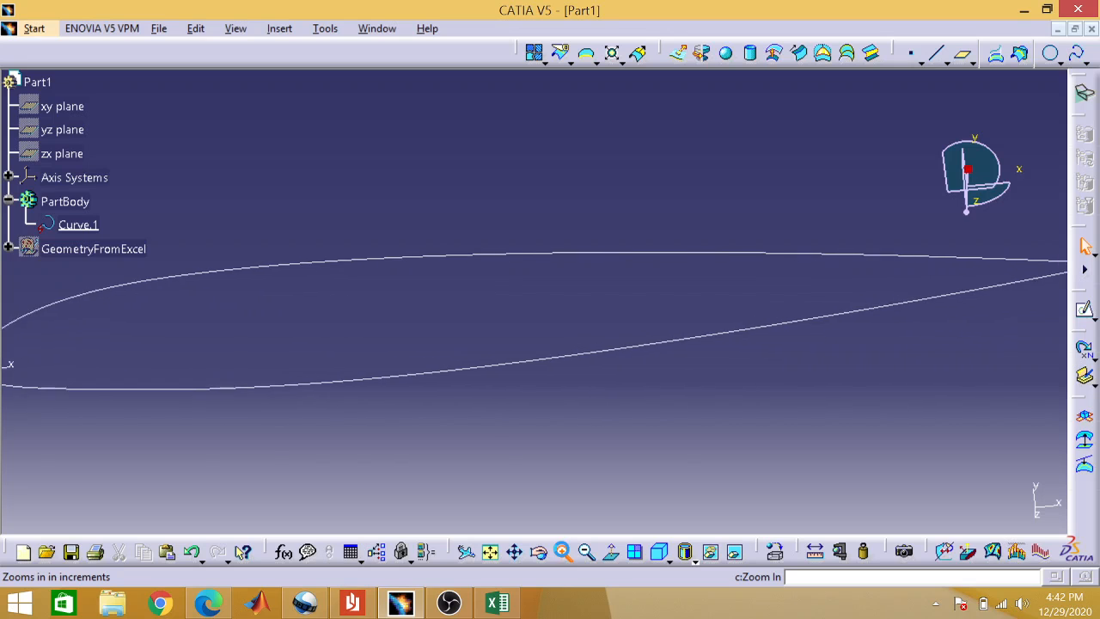
pyautogui.click(563, 552)
pyautogui.click(563, 553)
pyautogui.click(564, 553)
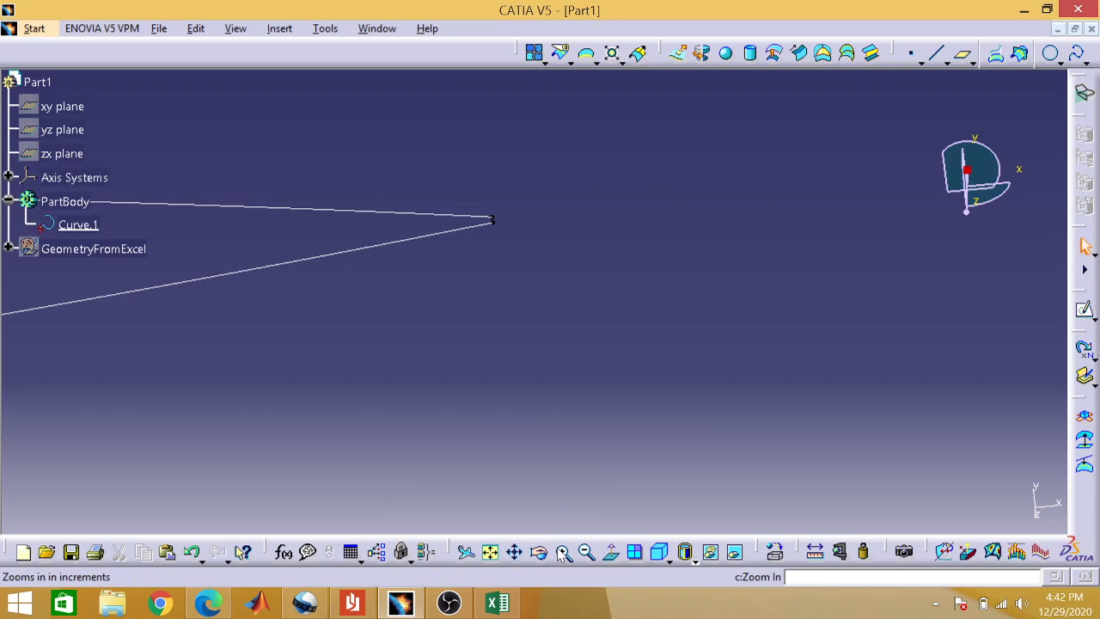
pyautogui.click(562, 551)
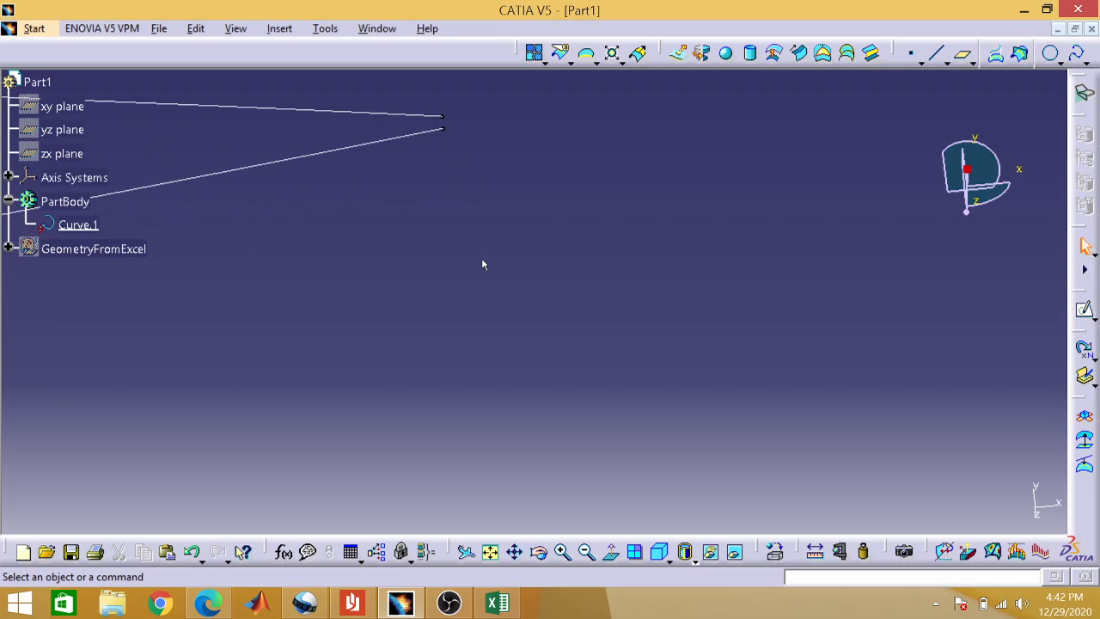
pyautogui.hotkey('ctrl', 'Down')
pyautogui.hotkey('ctrl', 'Down')
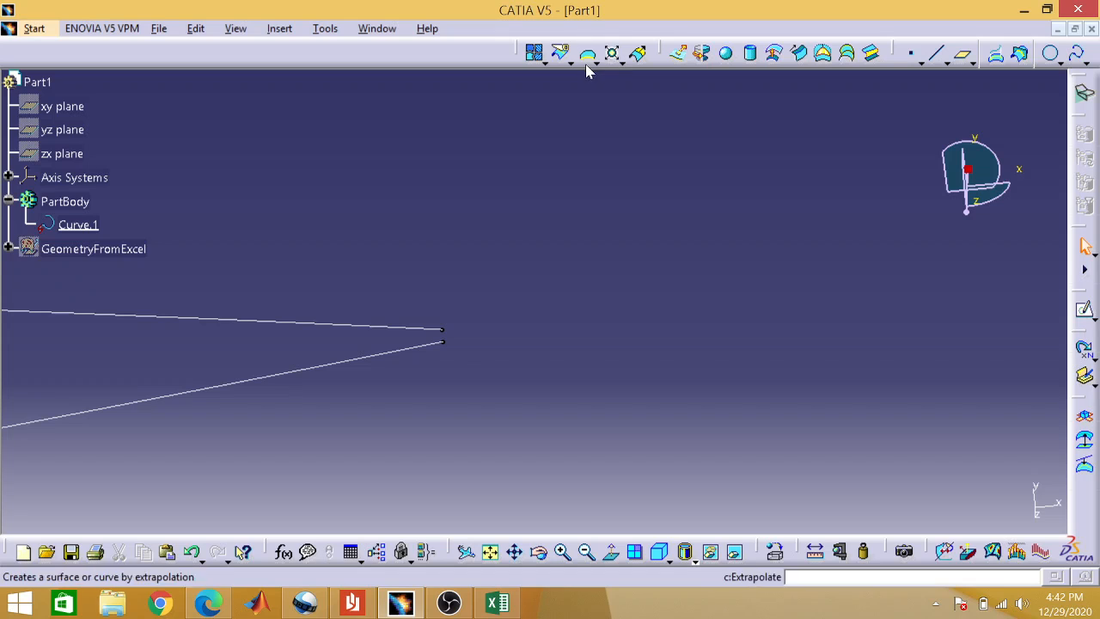
pyautogui.click(937, 60)
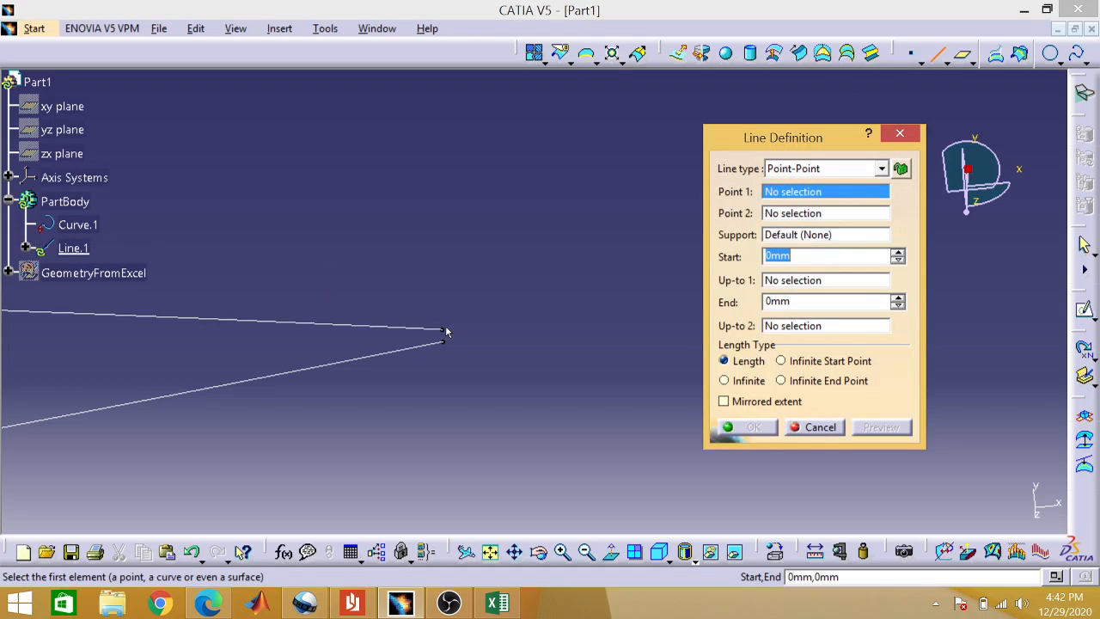
pyautogui.click(443, 340)
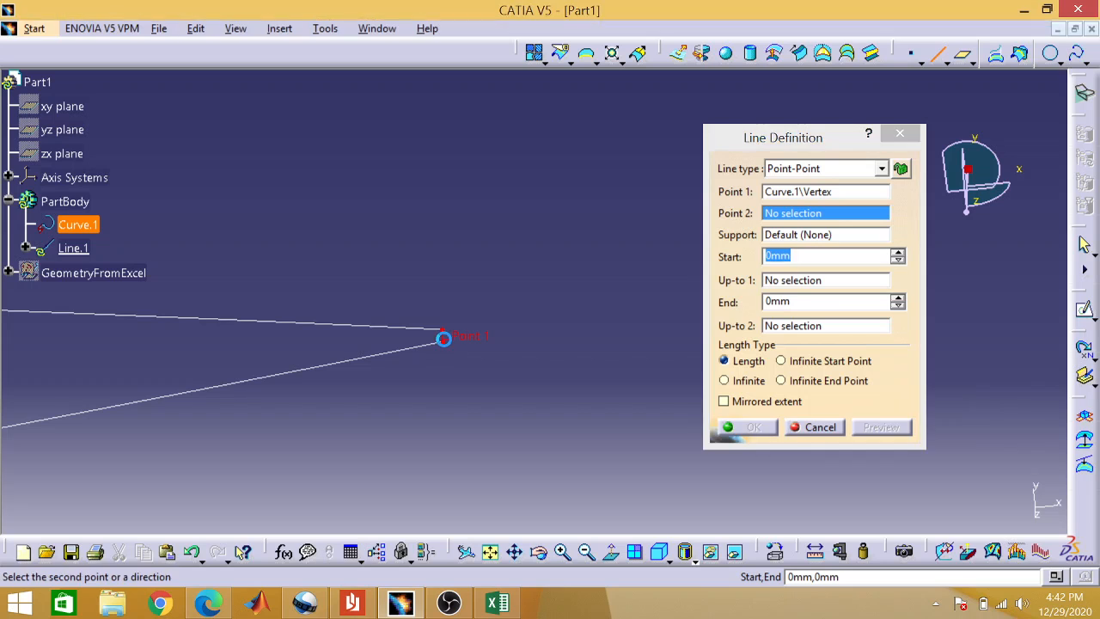
pyautogui.click(443, 340)
pyautogui.click(753, 430)
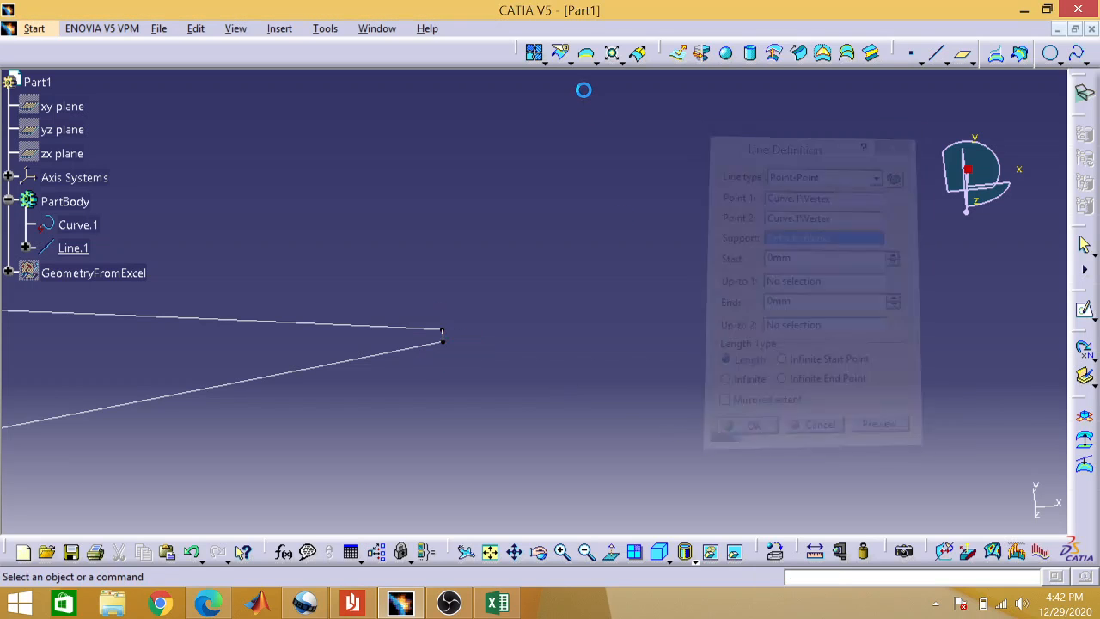
# Join Curve.1 and the trailing-edge Line.1 into one closed profile, with a merging distance of 0.001 mm.
pyautogui.click(536, 52)
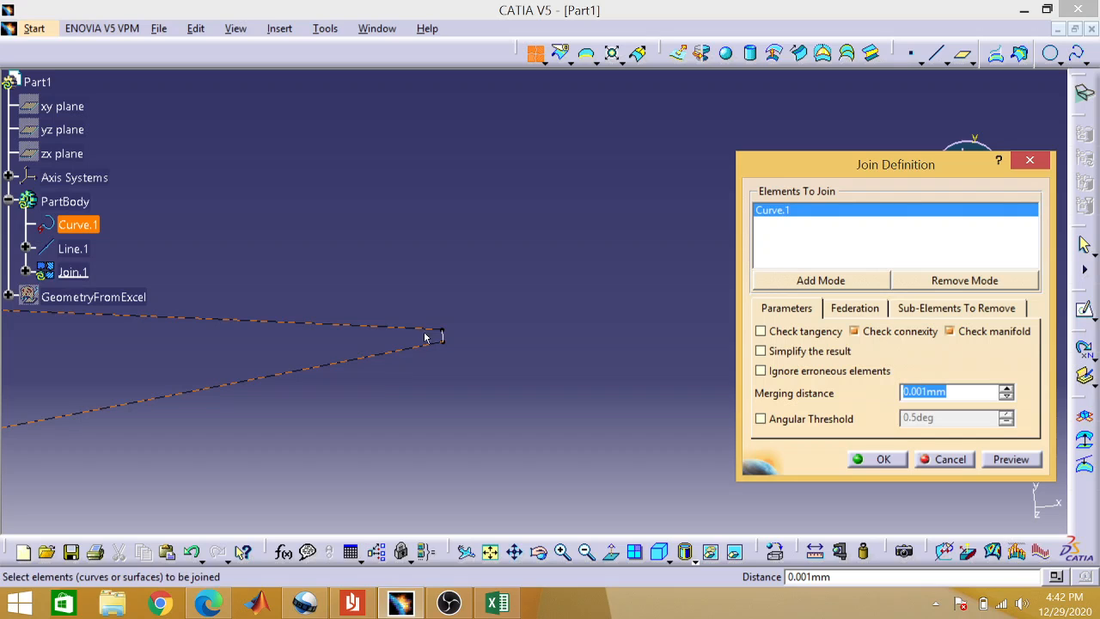
pyautogui.click(442, 335)
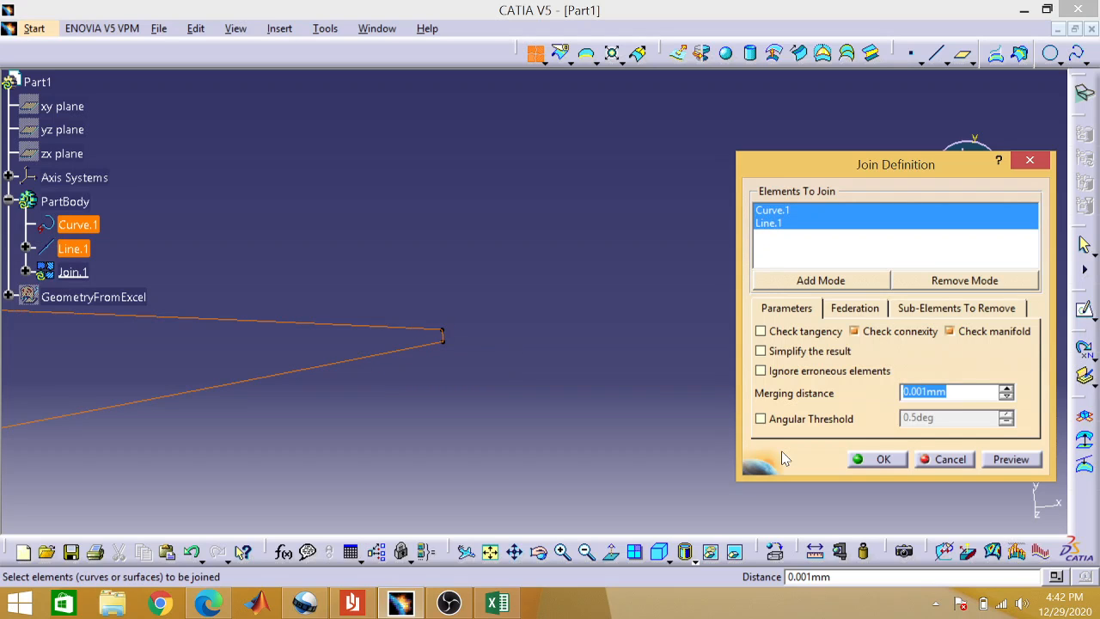
pyautogui.click(880, 461)
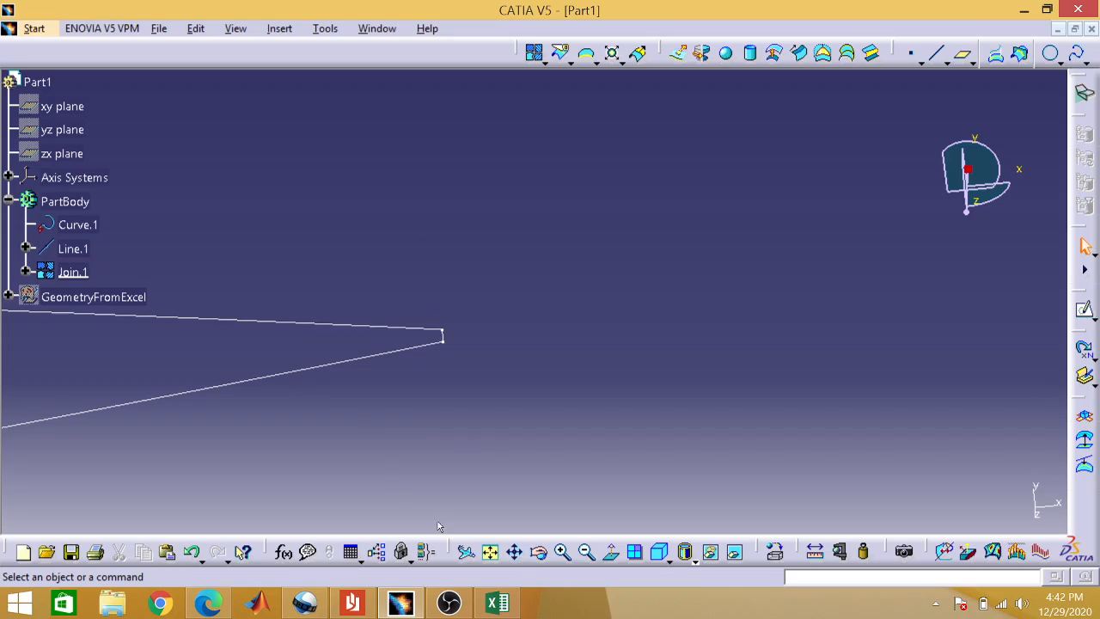
# Check the wing instructions in the assignment PDF and set up a scaling of Join.1 with Point.31 as reference.
pyautogui.click(208, 604)
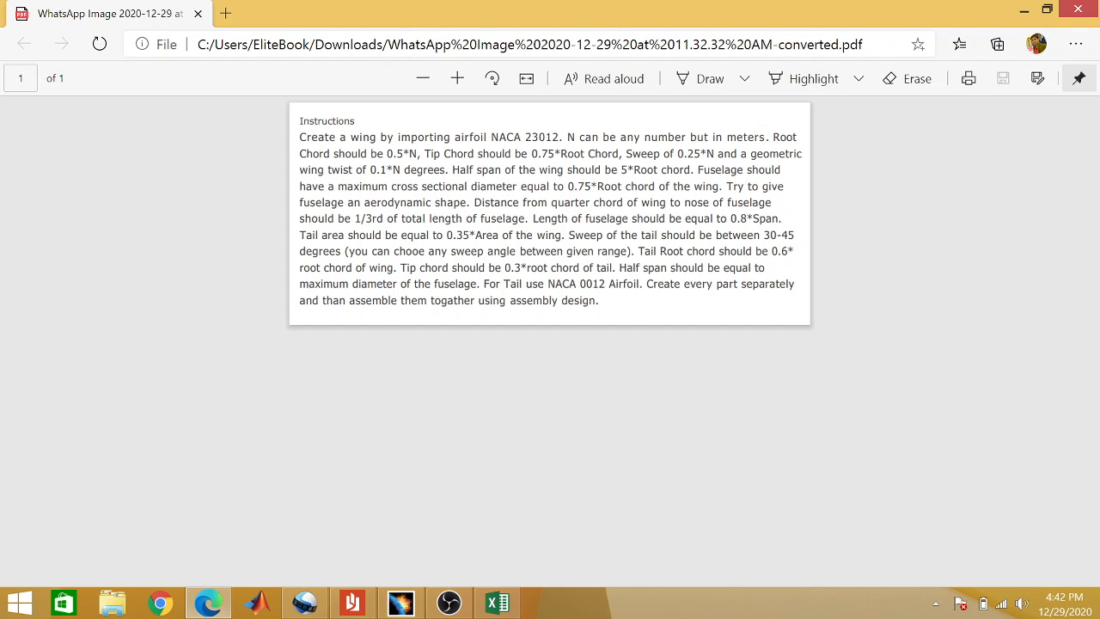
pyautogui.click(1024, 11)
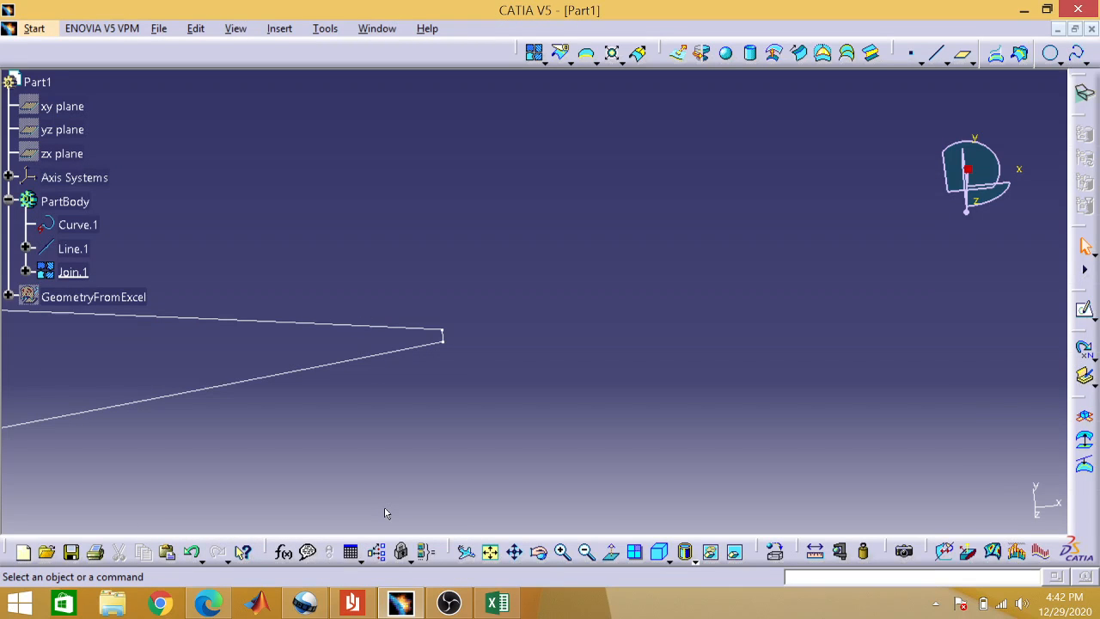
pyautogui.click(540, 555)
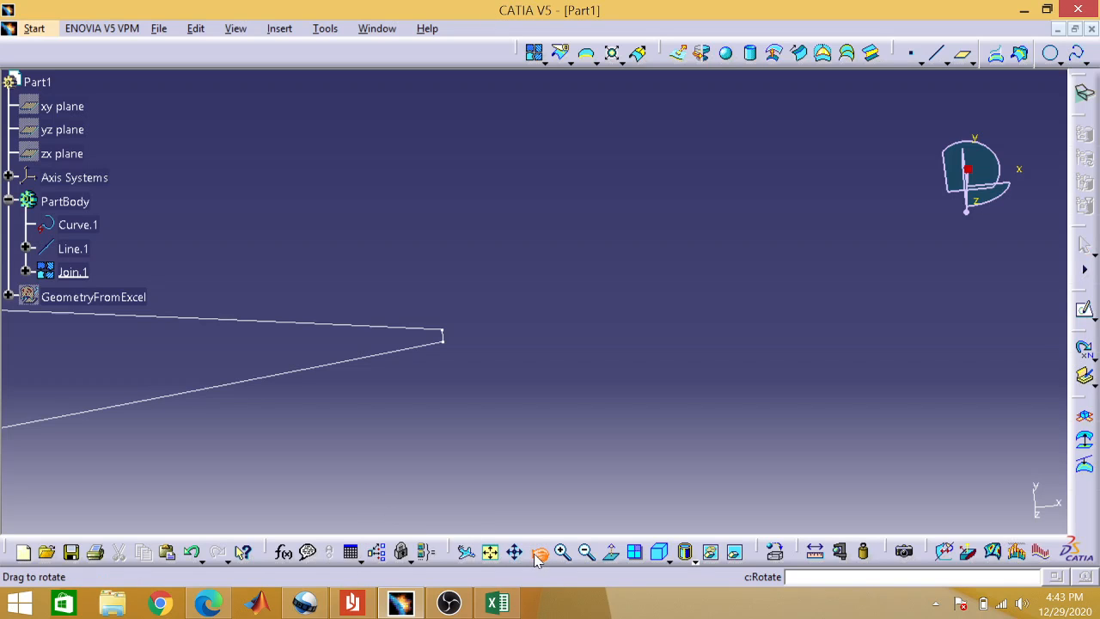
pyautogui.click(490, 552)
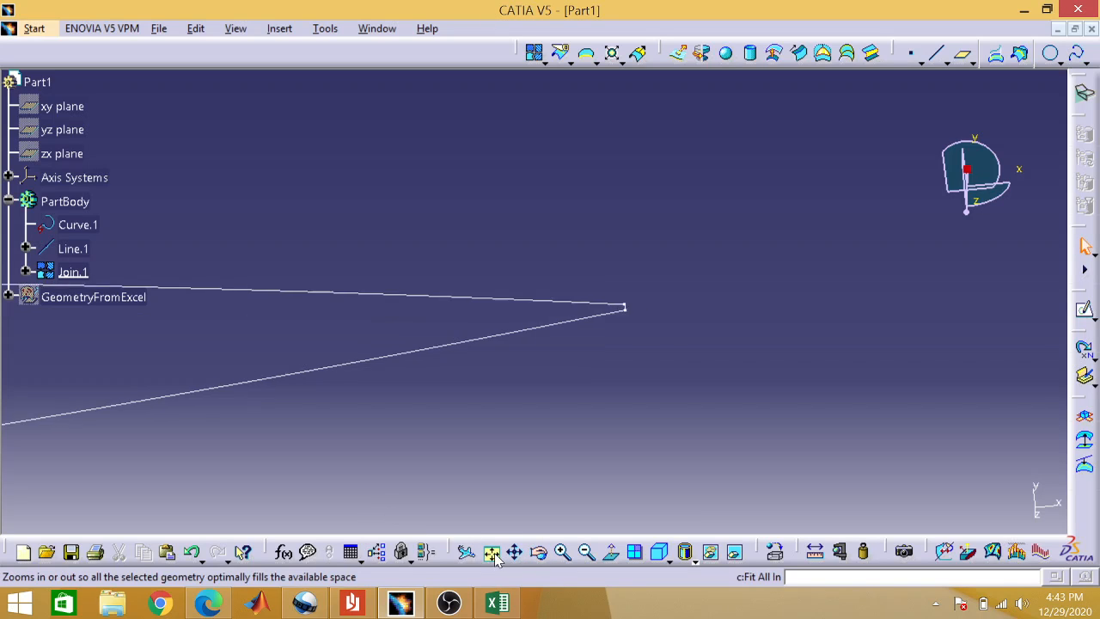
pyautogui.click(616, 55)
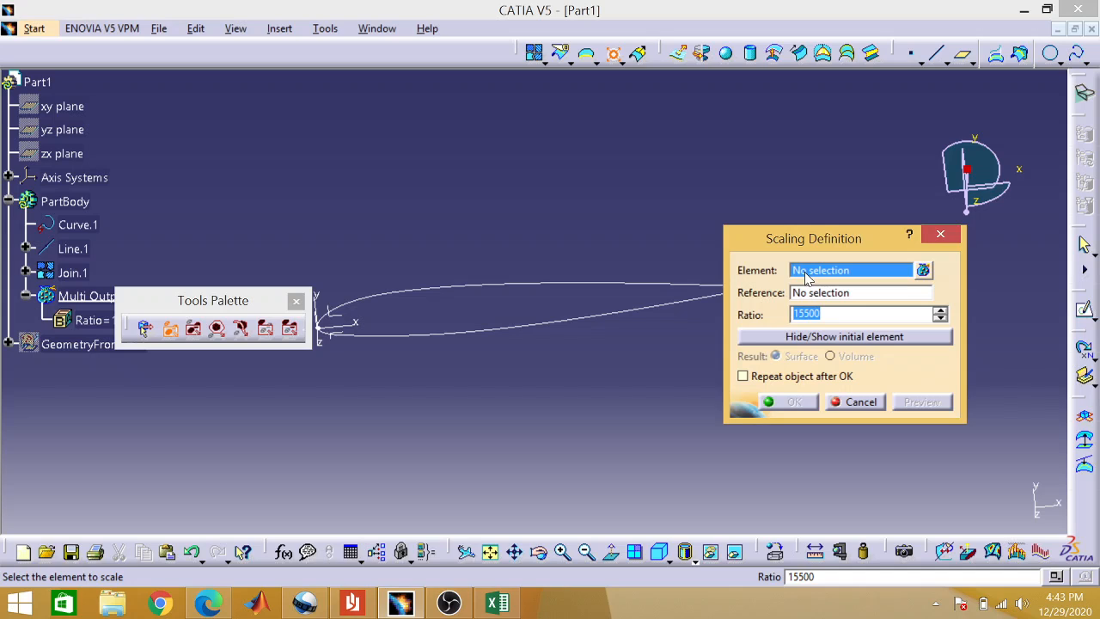
pyautogui.click(581, 282)
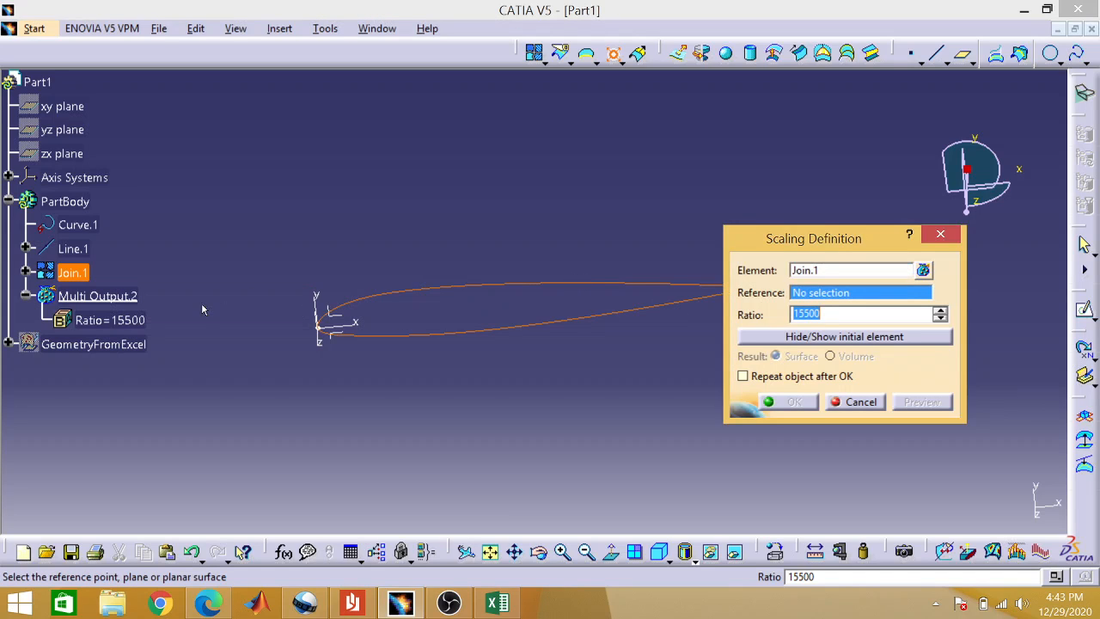
pyautogui.click(8, 344)
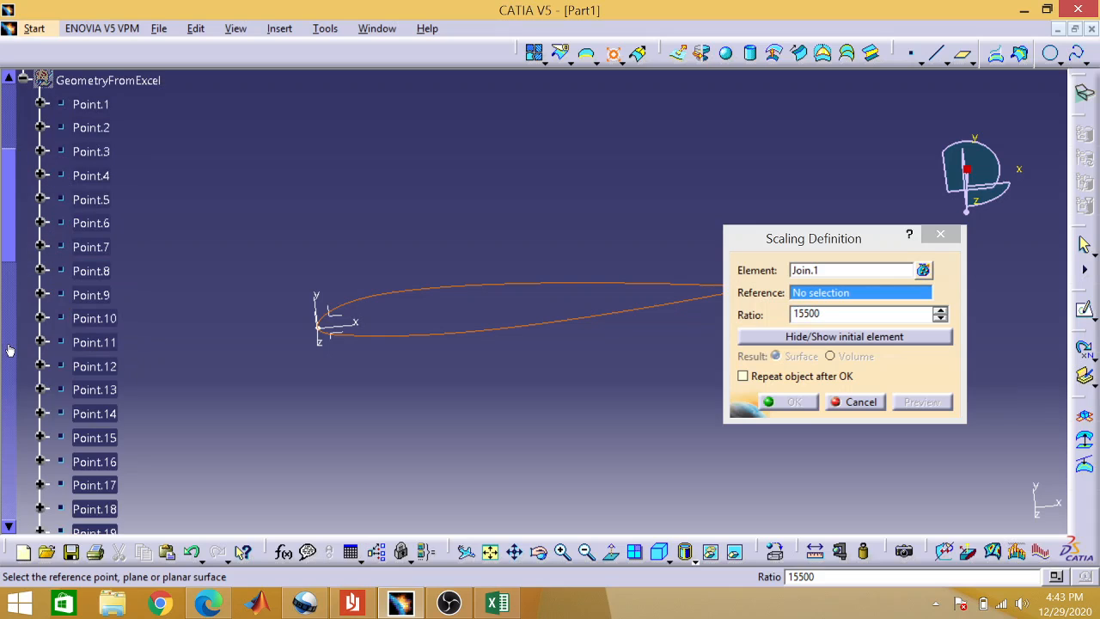
pyautogui.moveTo(10, 249); pyautogui.dragTo(9, 327)
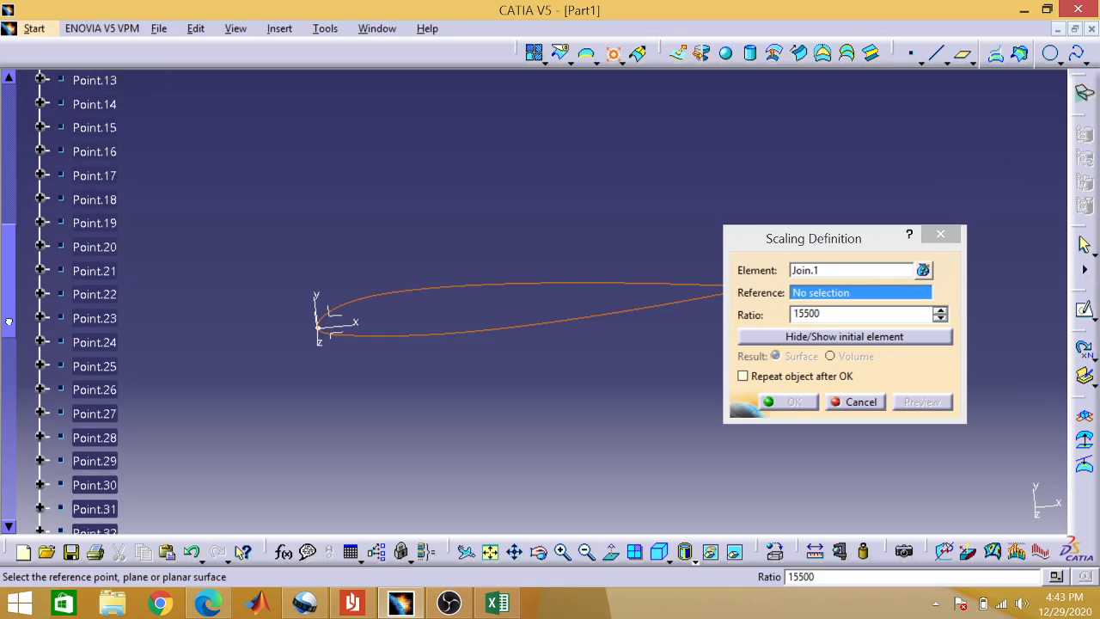
pyautogui.click(93, 498)
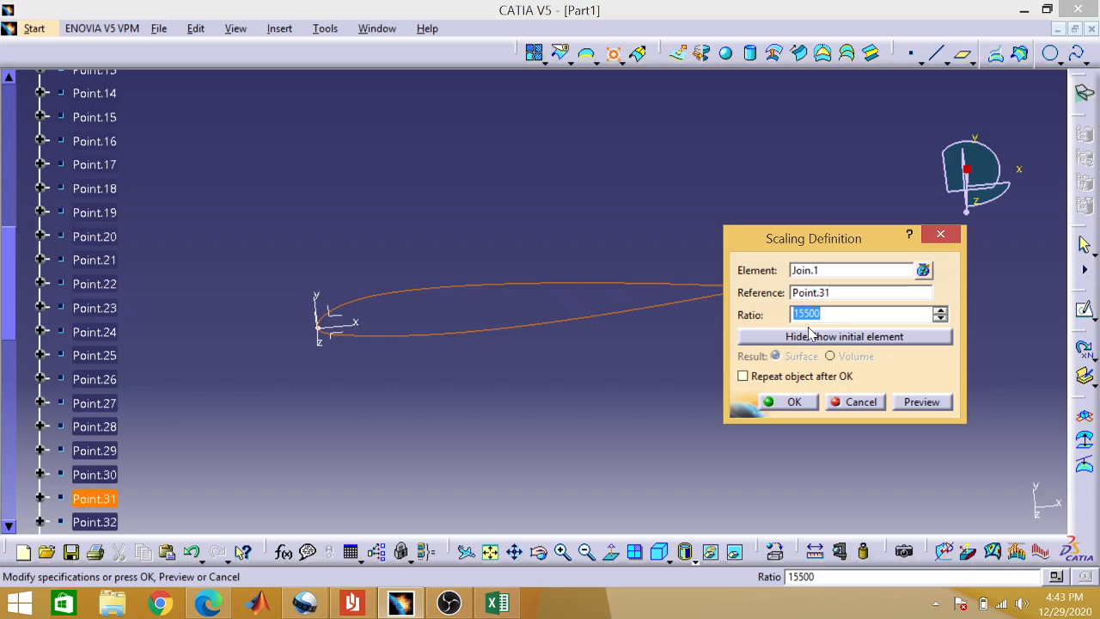
# Look up the tip chord factor in the assignment PDF and apply the airfoil scaling with a ratio of 0.75.
pyautogui.press('BackSpace')
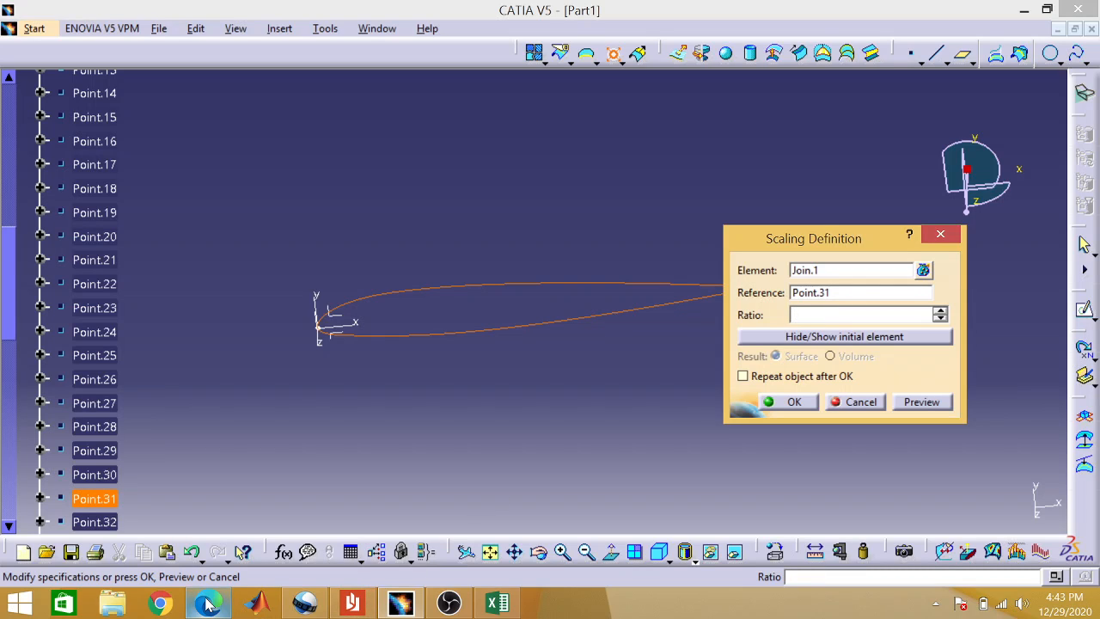
pyautogui.moveTo(209, 605)
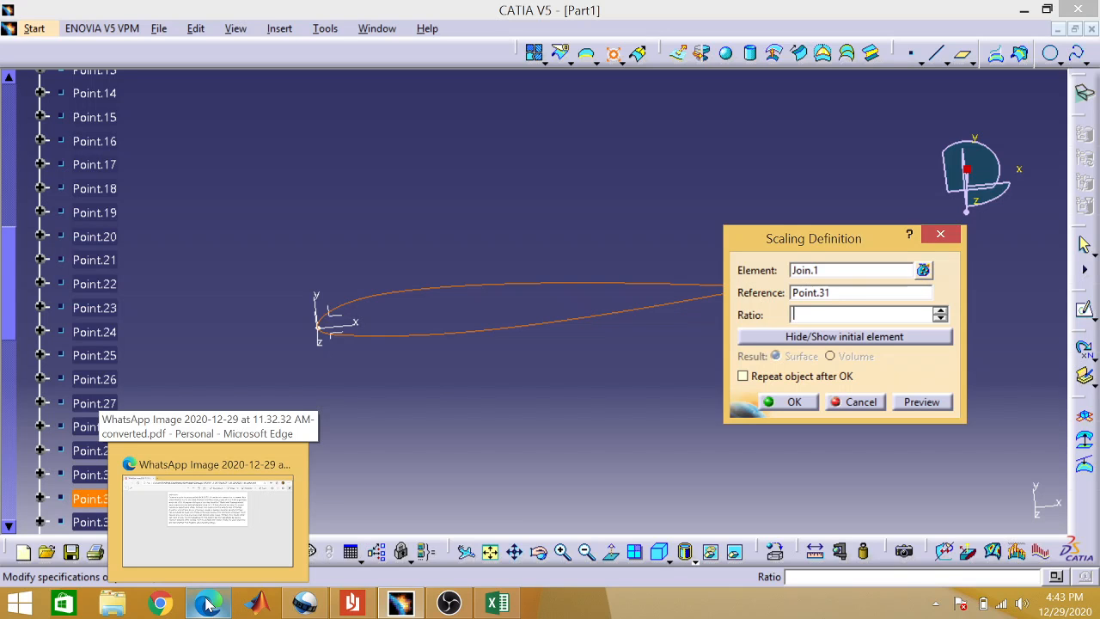
pyautogui.click(208, 605)
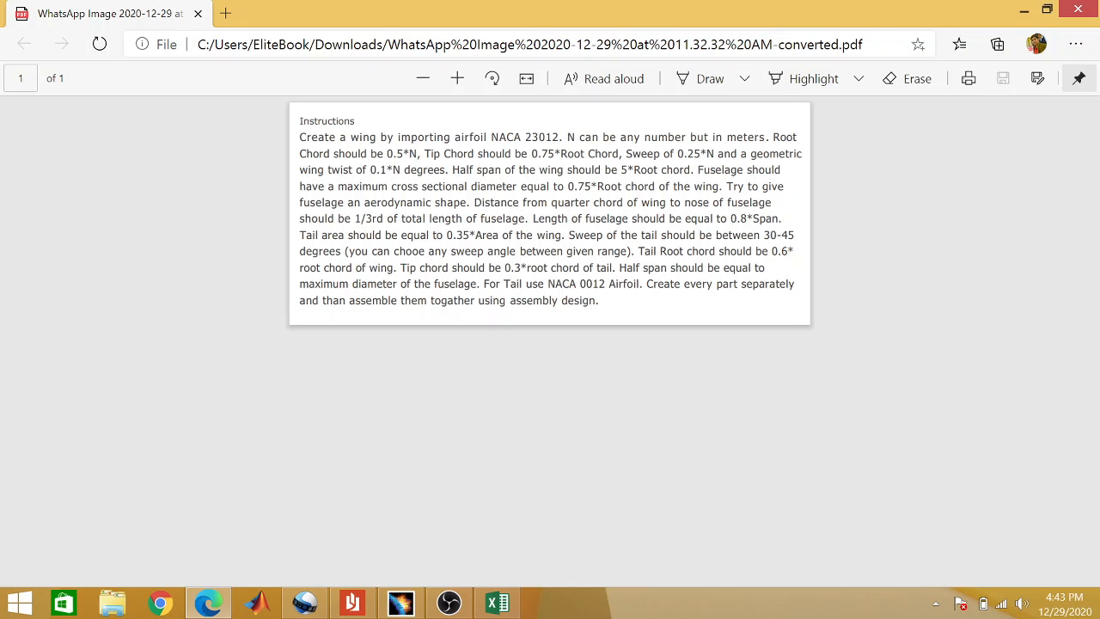
pyautogui.click(1024, 11)
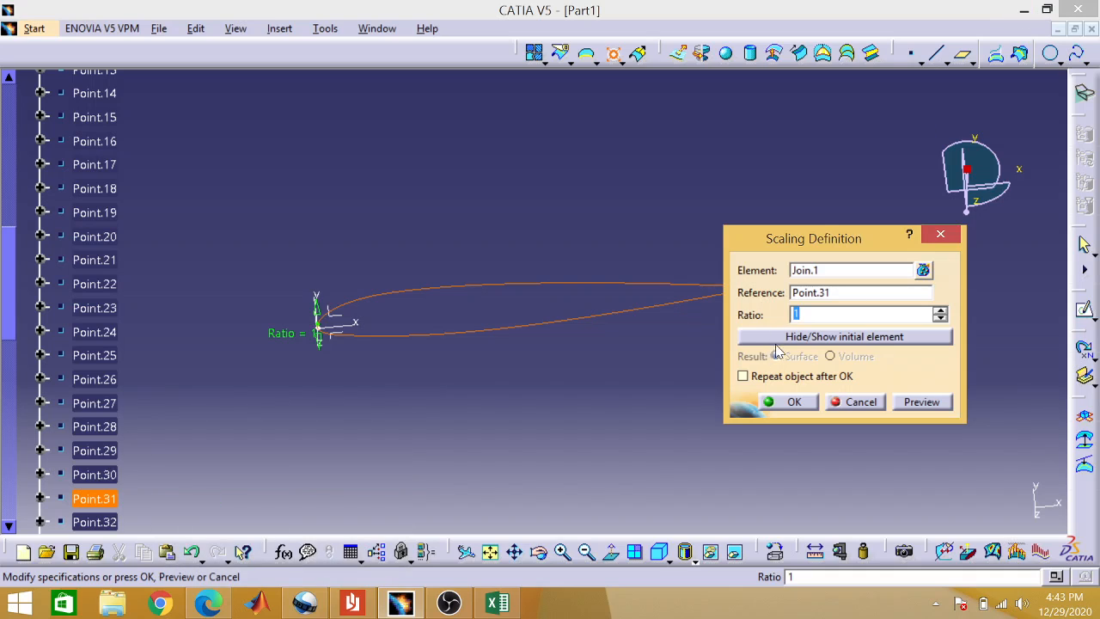
pyautogui.write('0')
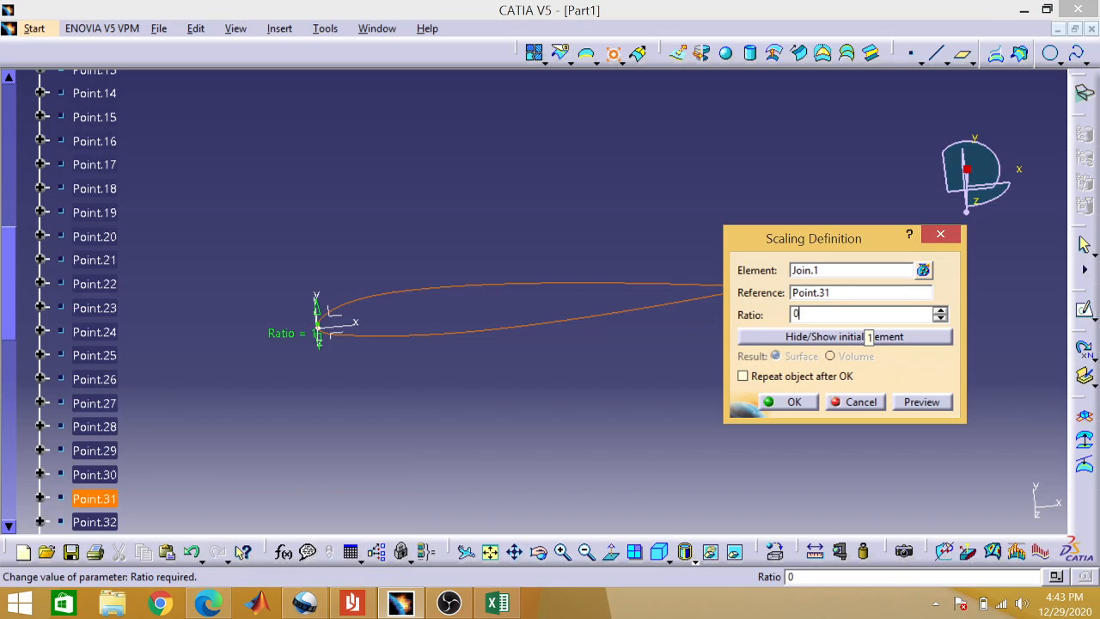
pyautogui.write('.75')
pyautogui.press('Return')
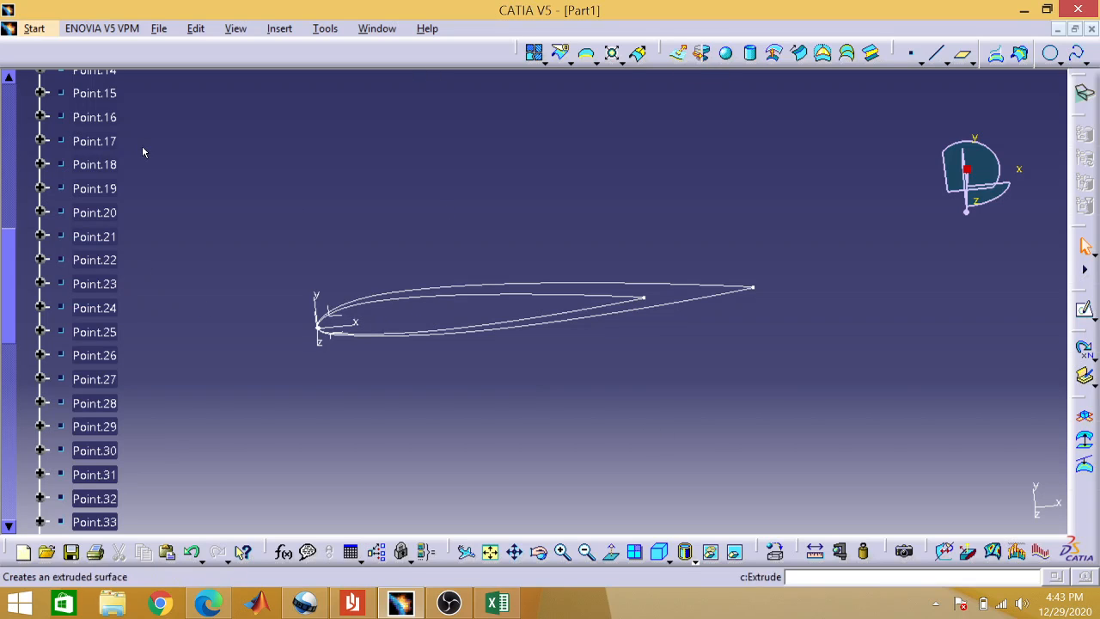
# Sketch a sloped line about 7336 mm long at about 143 degrees on the zx plane, starting near the airfoil's leading edge.
pyautogui.moveTo(9, 277); pyautogui.dragTo(11, 79)
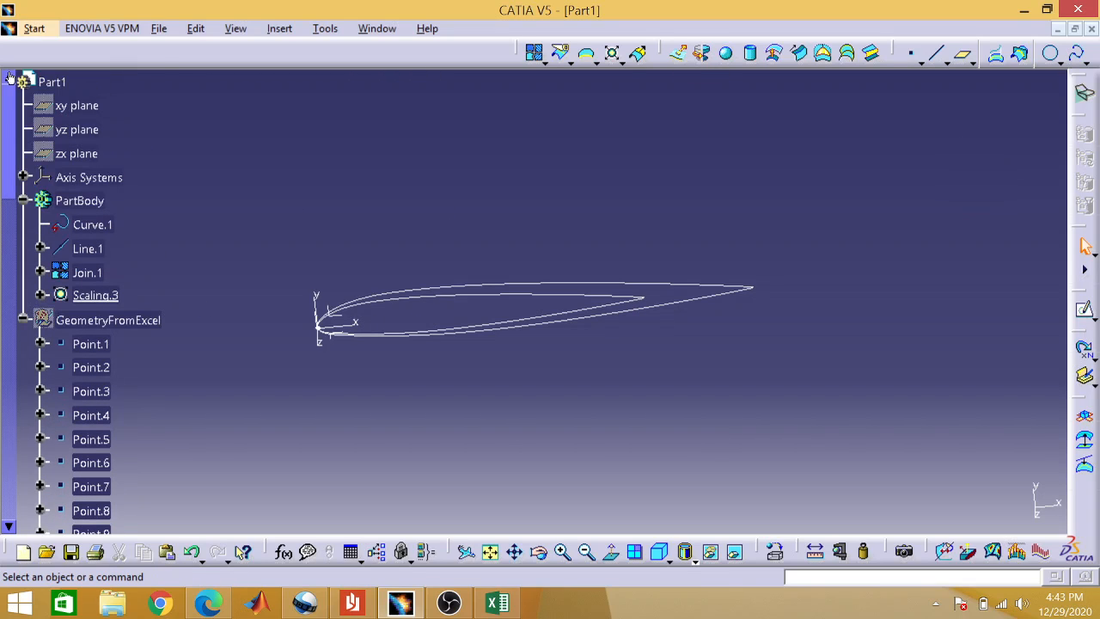
pyautogui.click(77, 155)
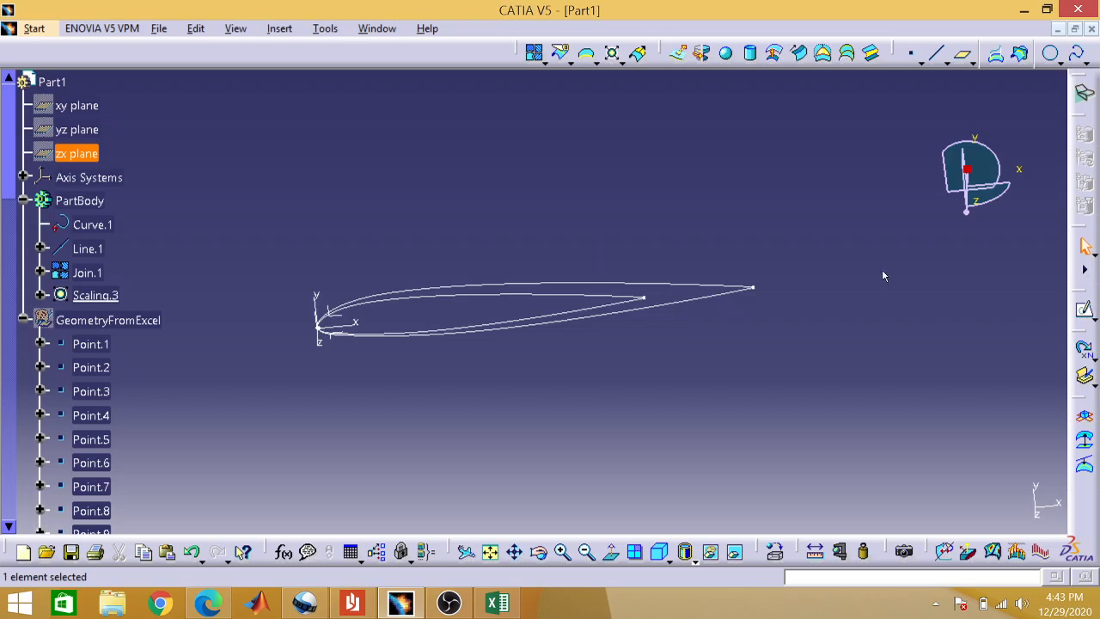
pyautogui.click(1085, 310)
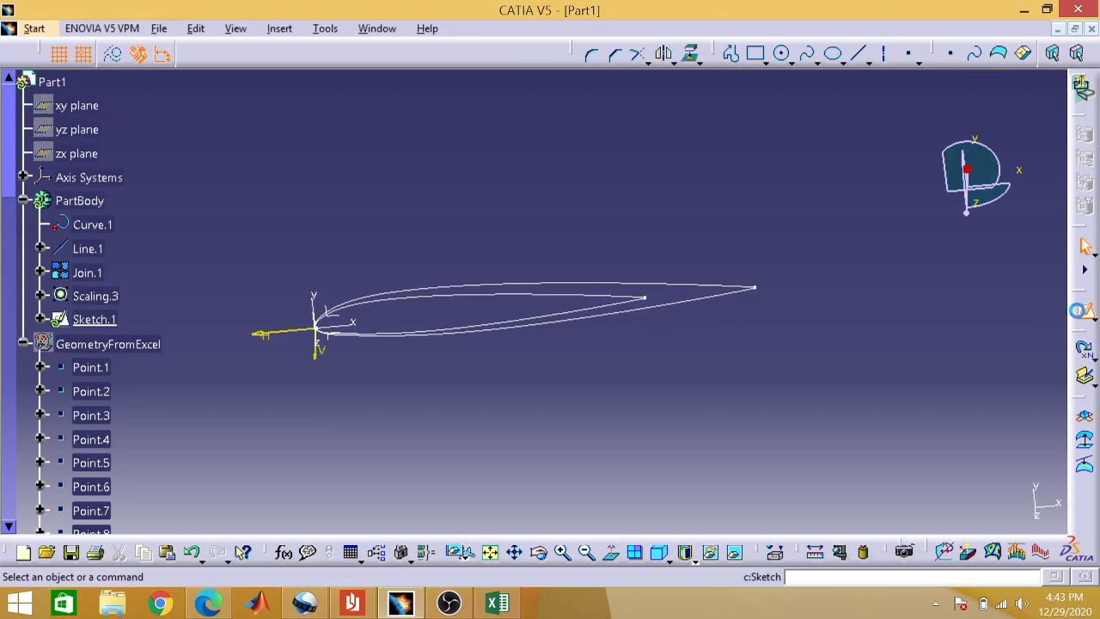
pyautogui.click(860, 55)
pyautogui.click(696, 240)
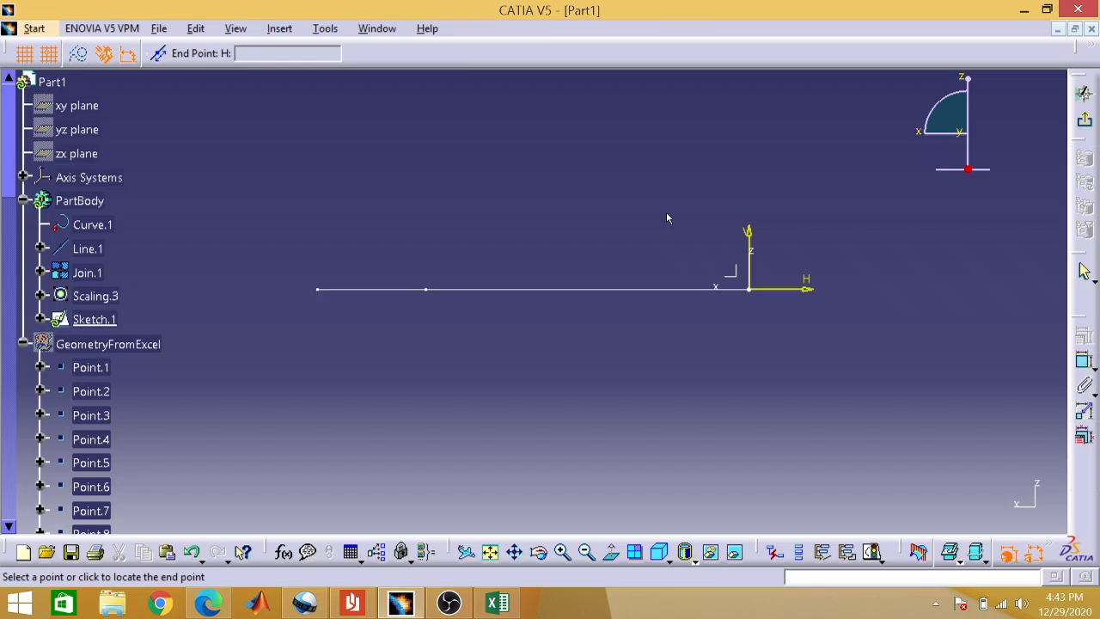
pyautogui.click(537, 118)
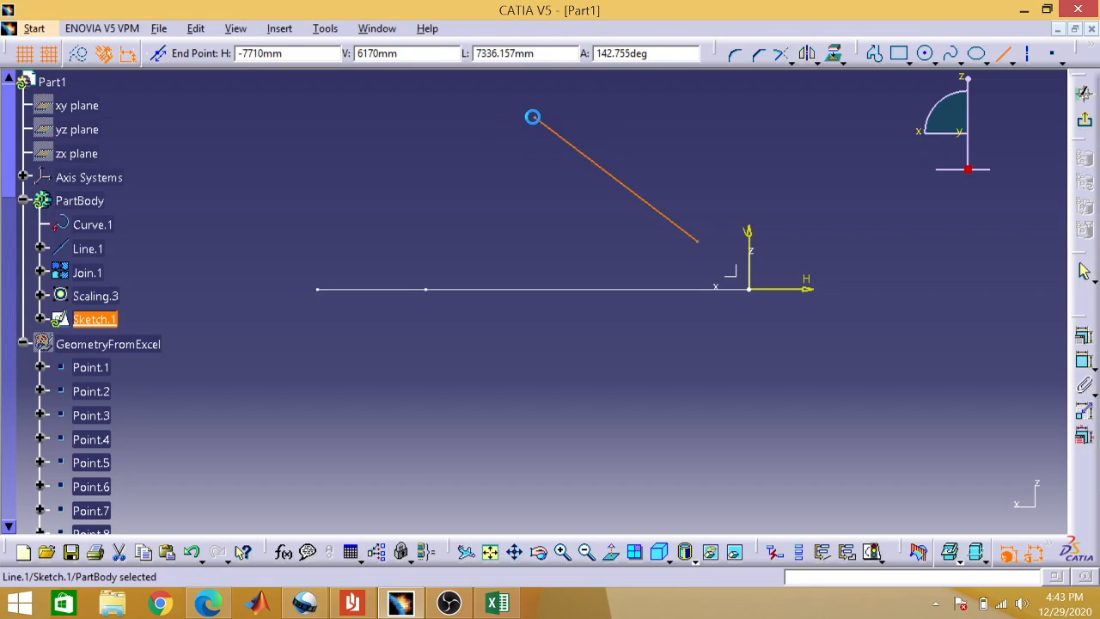
pyautogui.click(944, 297)
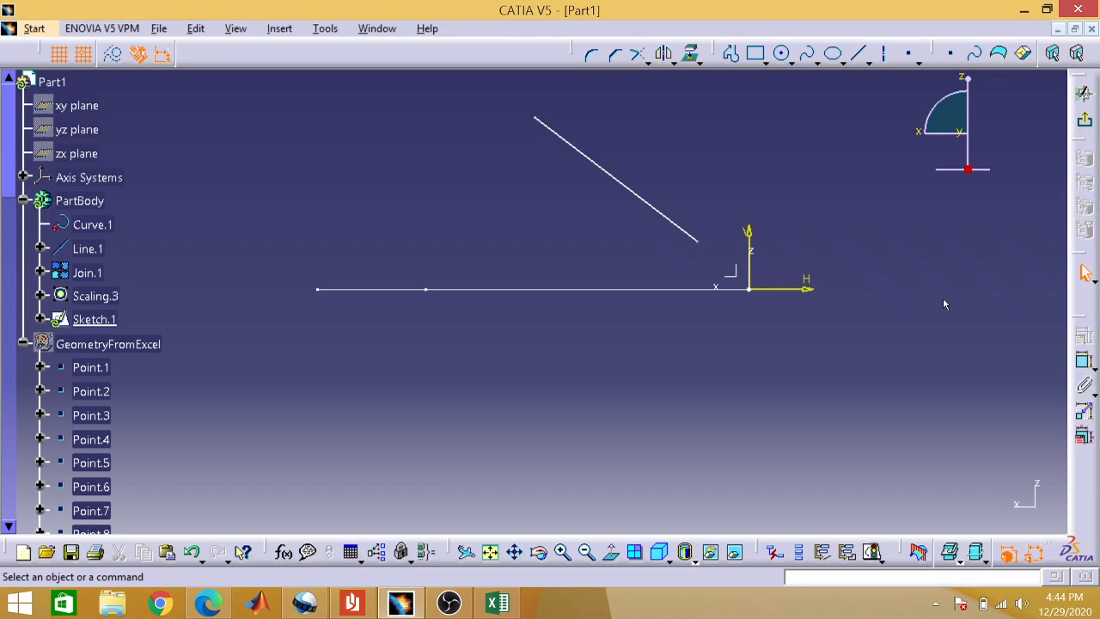
# Make the sloped line's lower endpoint coincident with the airfoil's leading-edge Point.31.
pyautogui.click(701, 243)
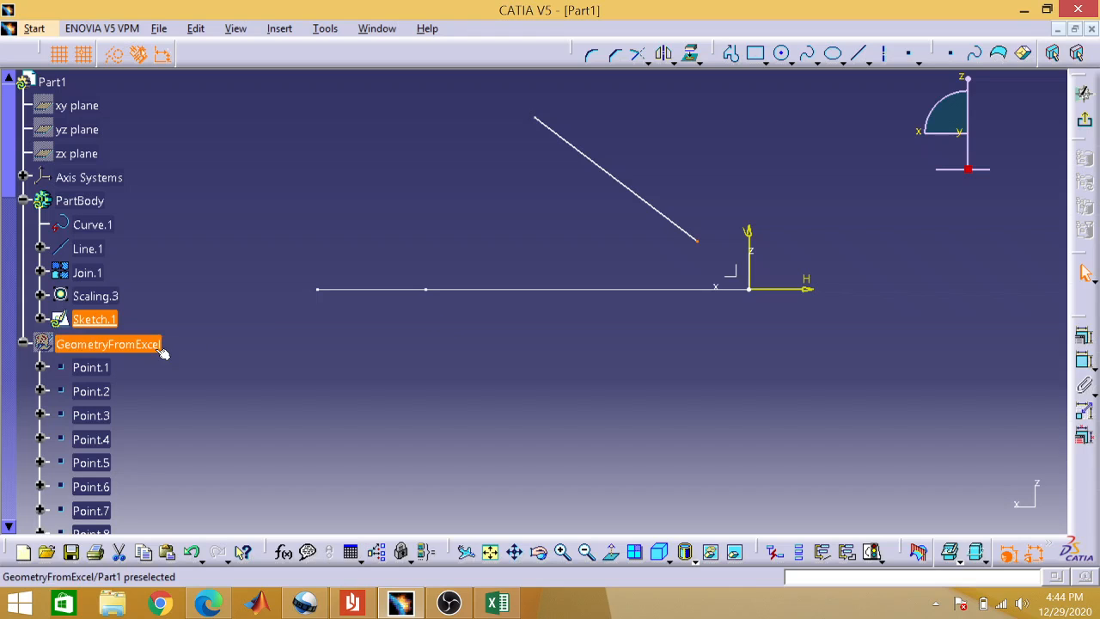
pyautogui.moveTo(12, 180); pyautogui.dragTo(23, 472)
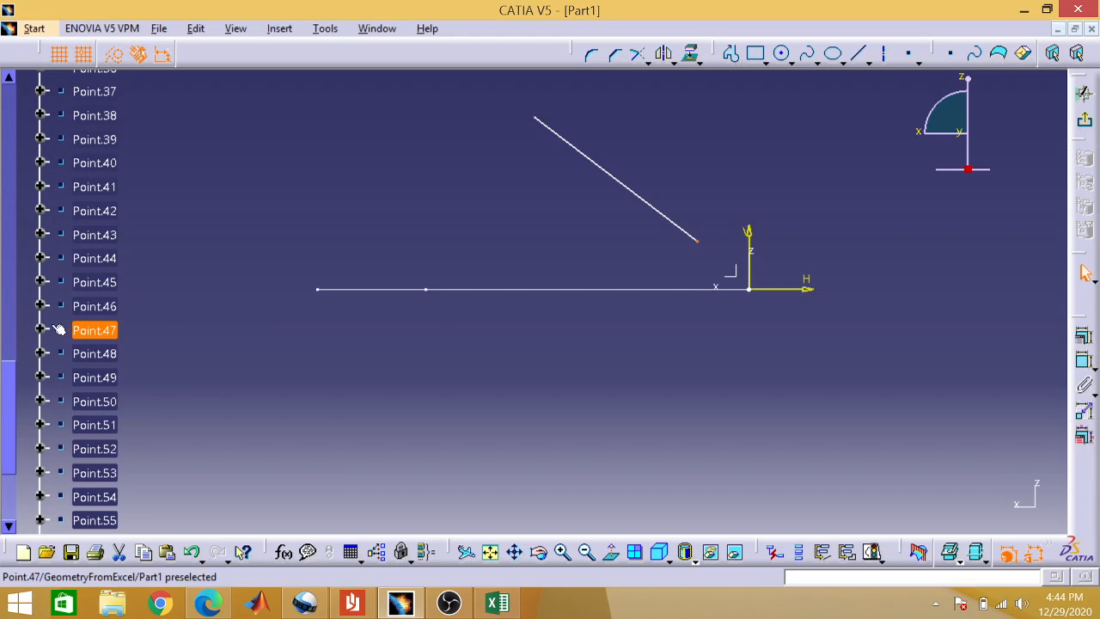
pyautogui.moveTo(9, 404); pyautogui.dragTo(7, 344)
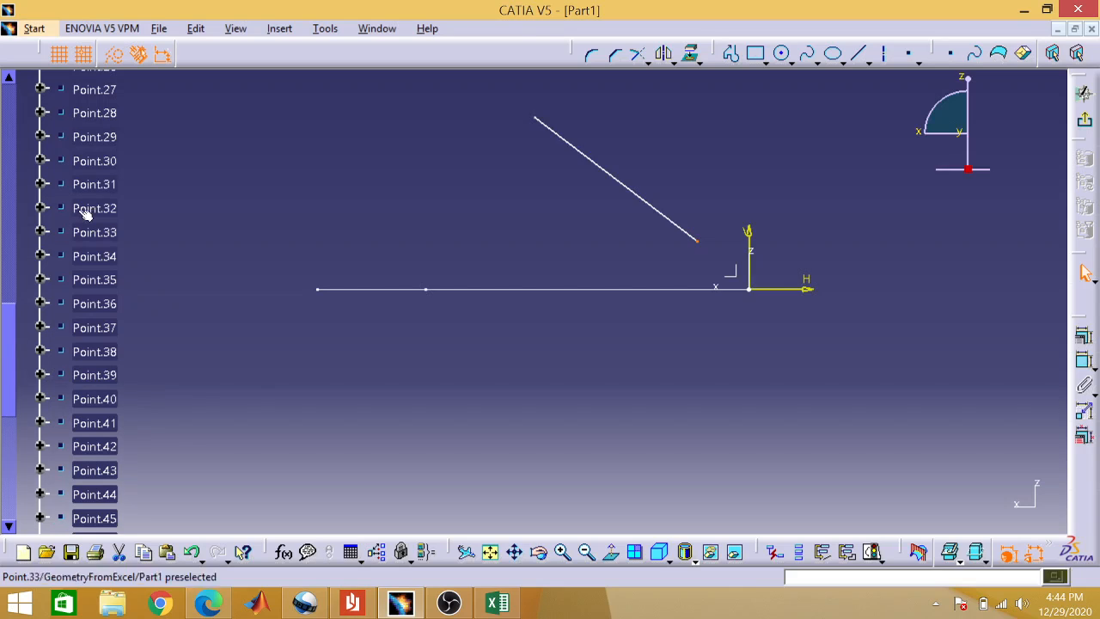
pyautogui.click(97, 186)
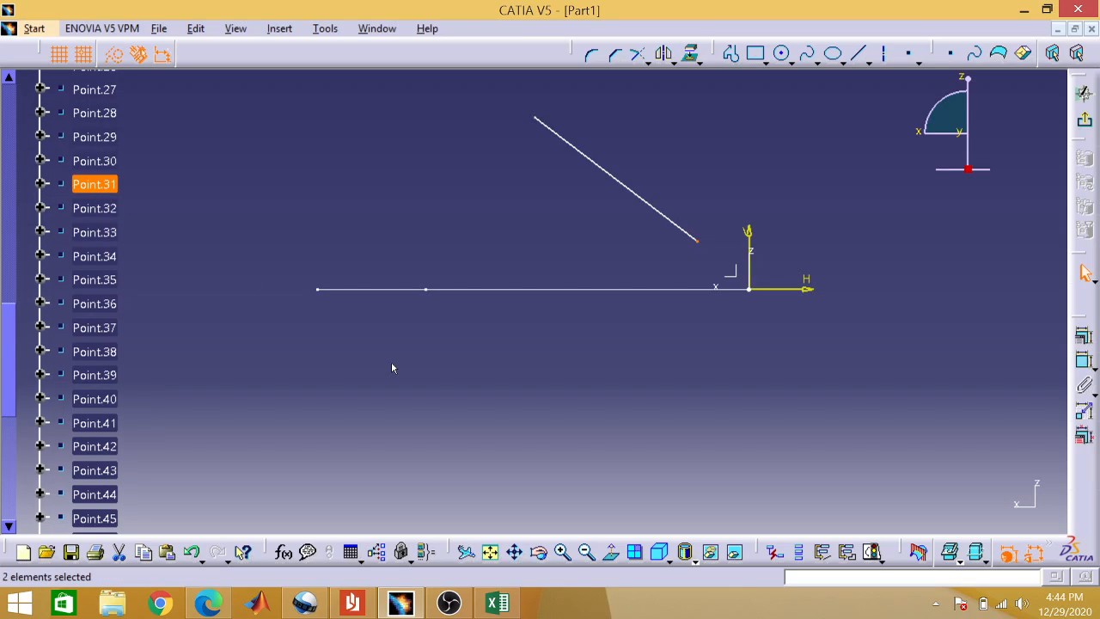
pyautogui.click(1083, 336)
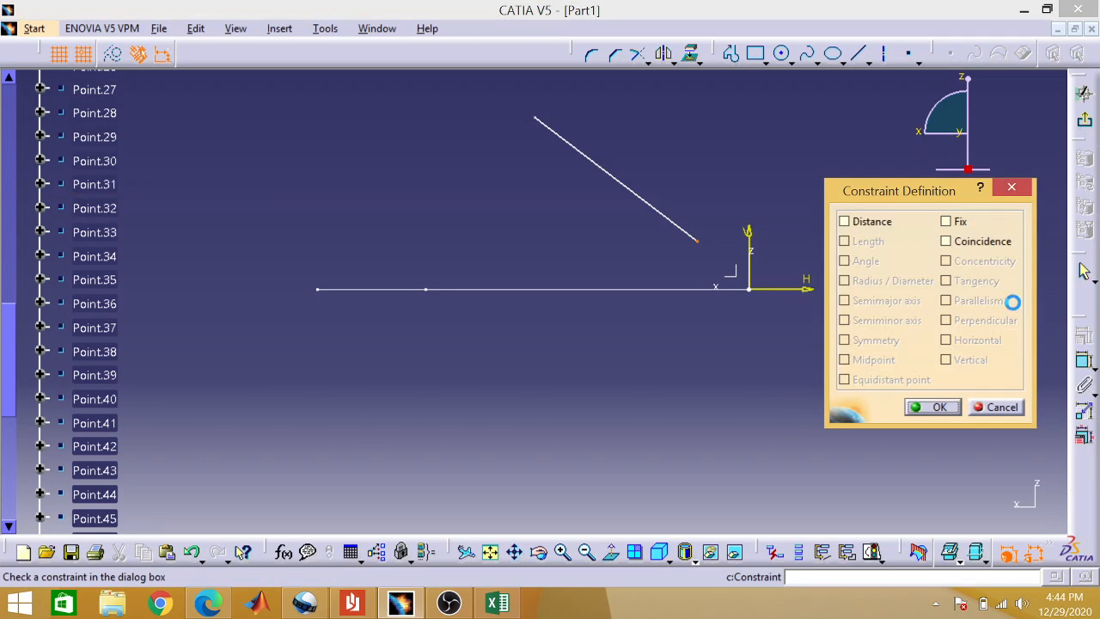
pyautogui.click(975, 247)
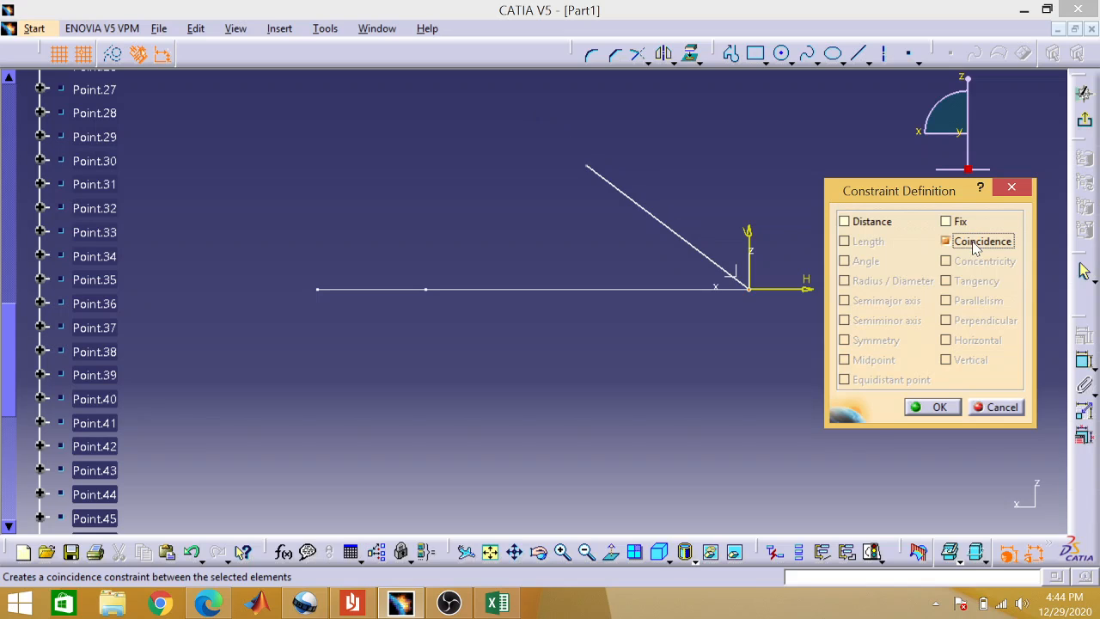
pyautogui.click(939, 408)
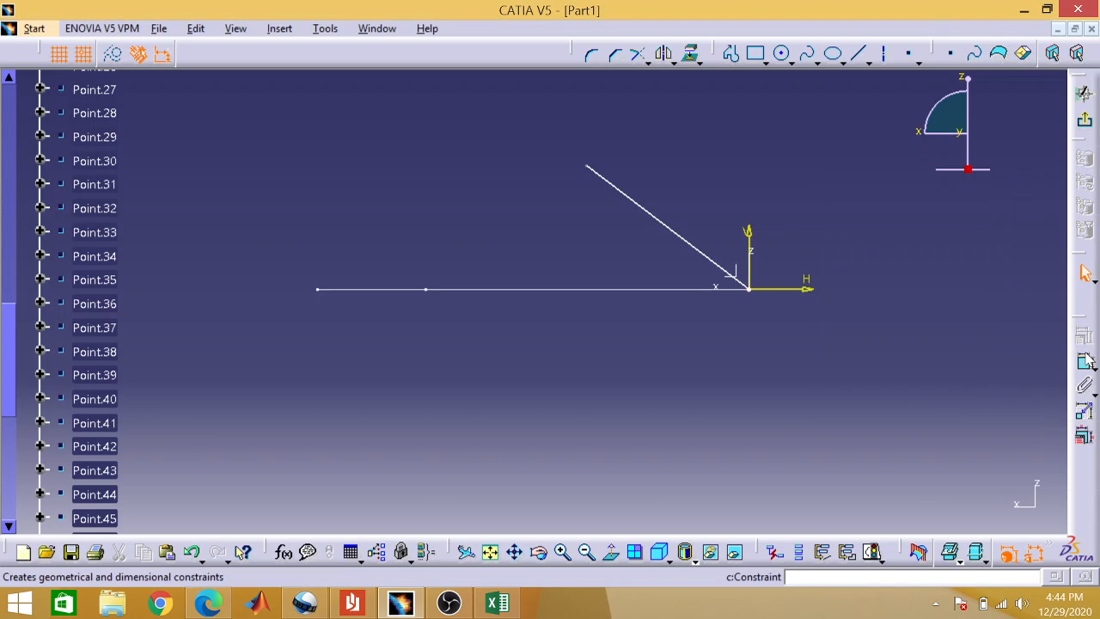
# Dimension the sloped line's length.
pyautogui.click(1085, 361)
pyautogui.click(685, 240)
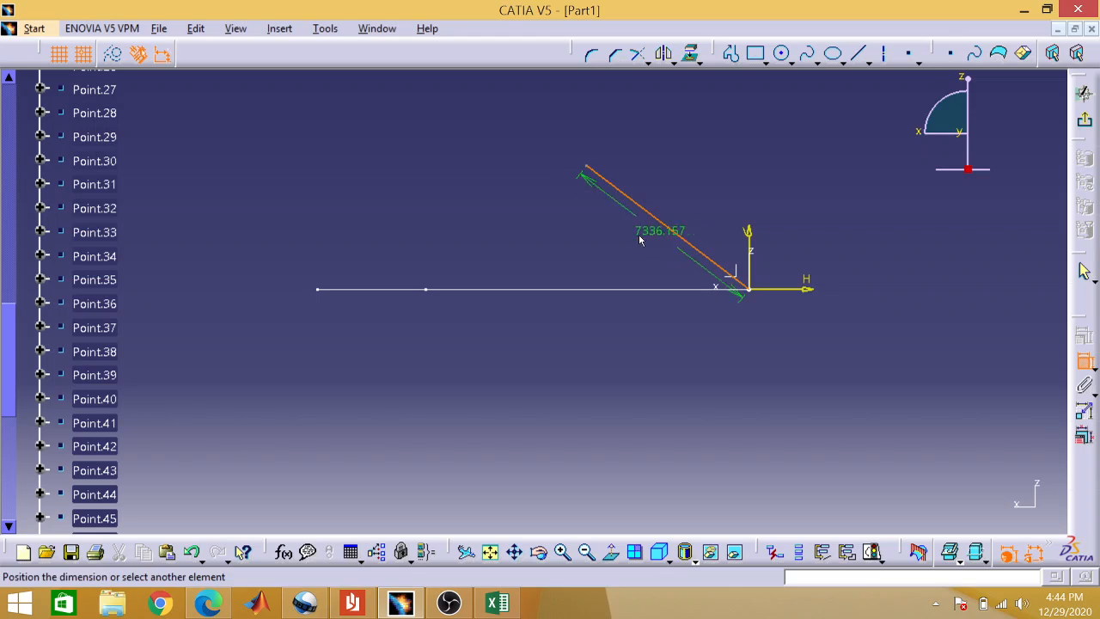
pyautogui.click(617, 239)
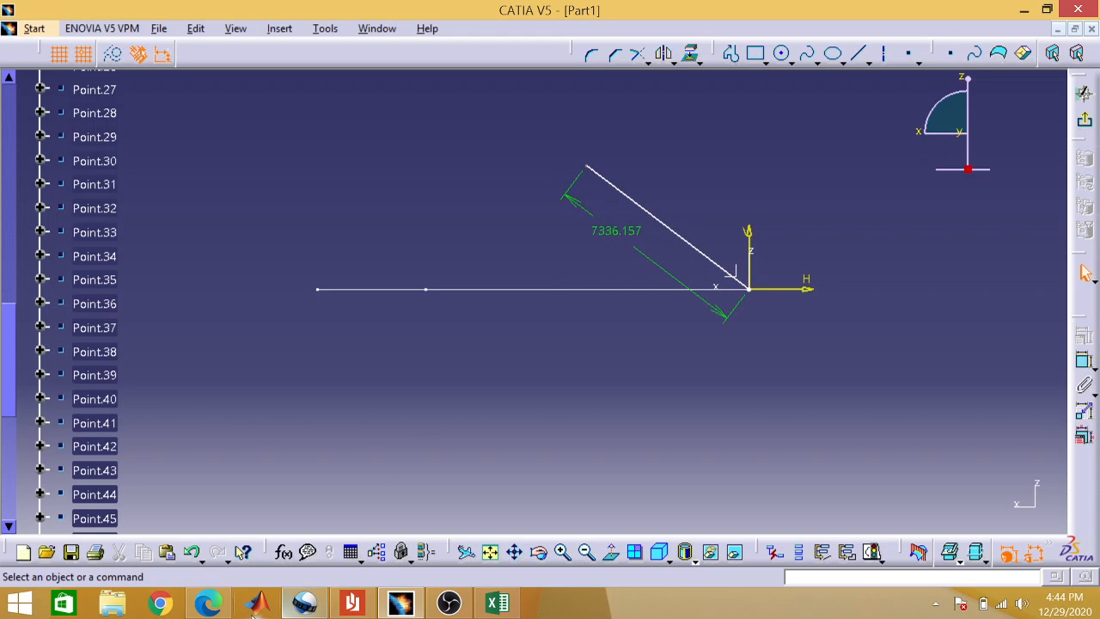
# Look up the wing's half span in the assignment PDF and set the sloped line's length to 77500 mm.
pyautogui.click(215, 607)
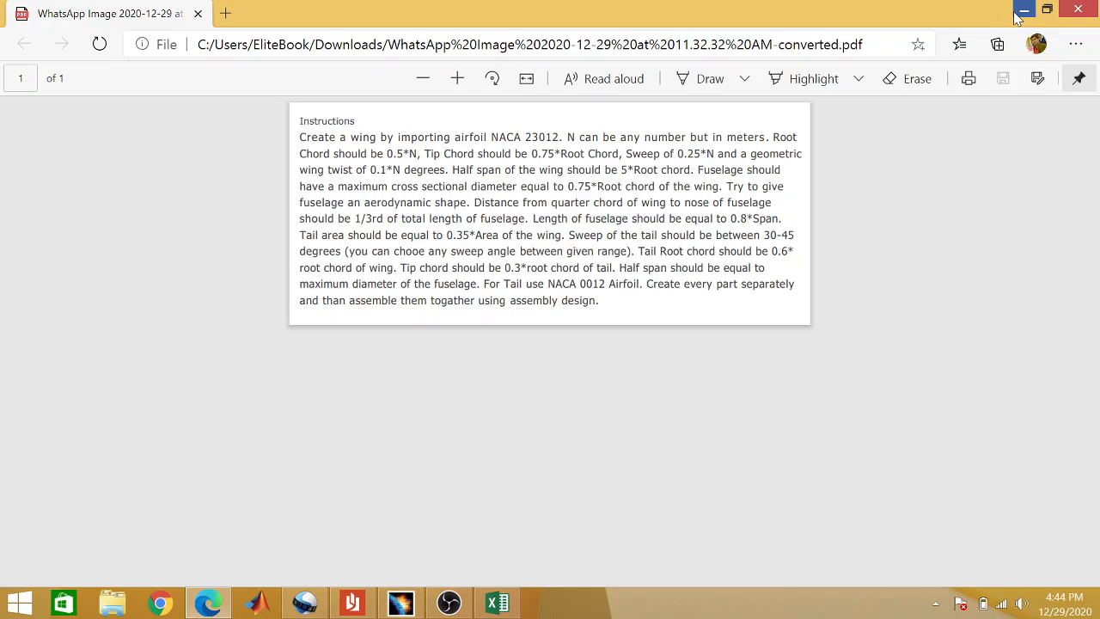
pyautogui.click(1024, 9)
pyautogui.doubleClick(624, 234)
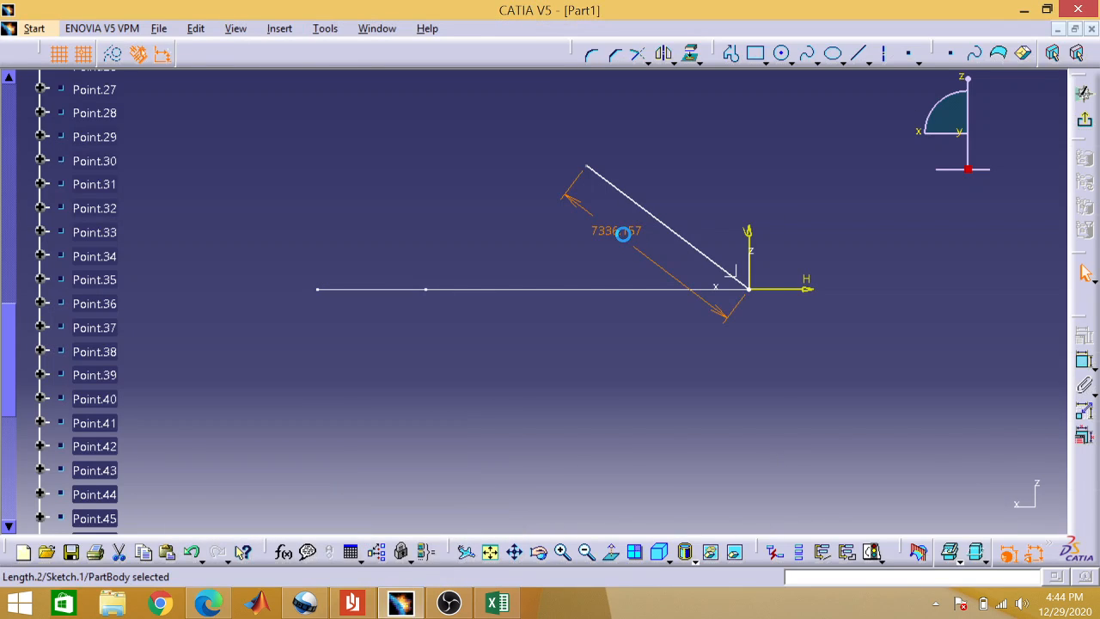
pyautogui.press('BackSpace')
pyautogui.write('7')
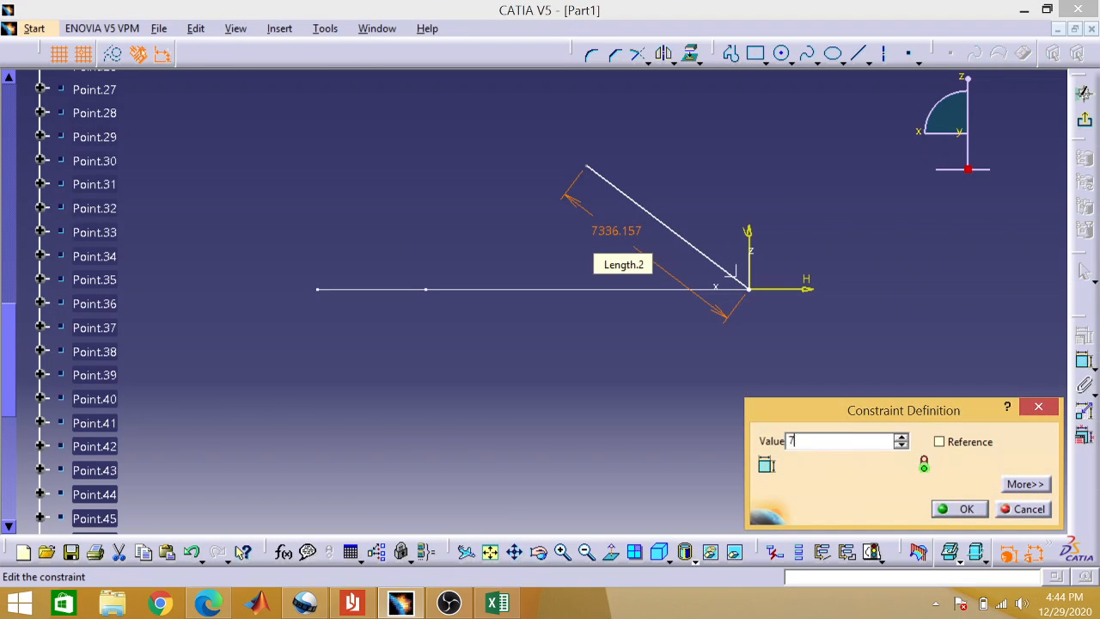
pyautogui.write('7500mm')
pyautogui.press('Return')
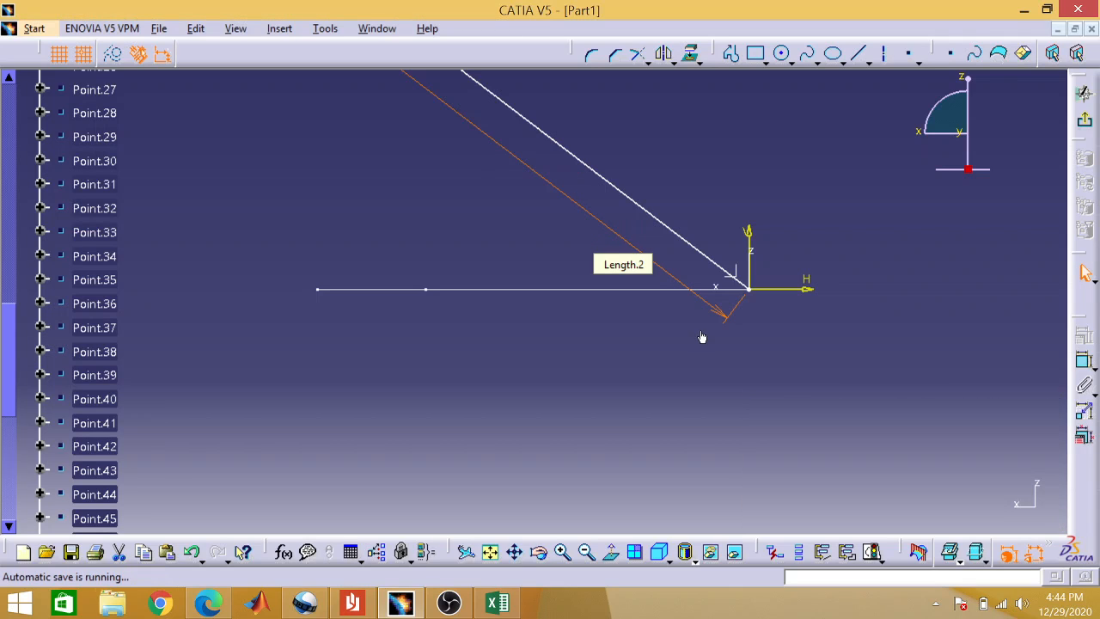
pyautogui.click(490, 551)
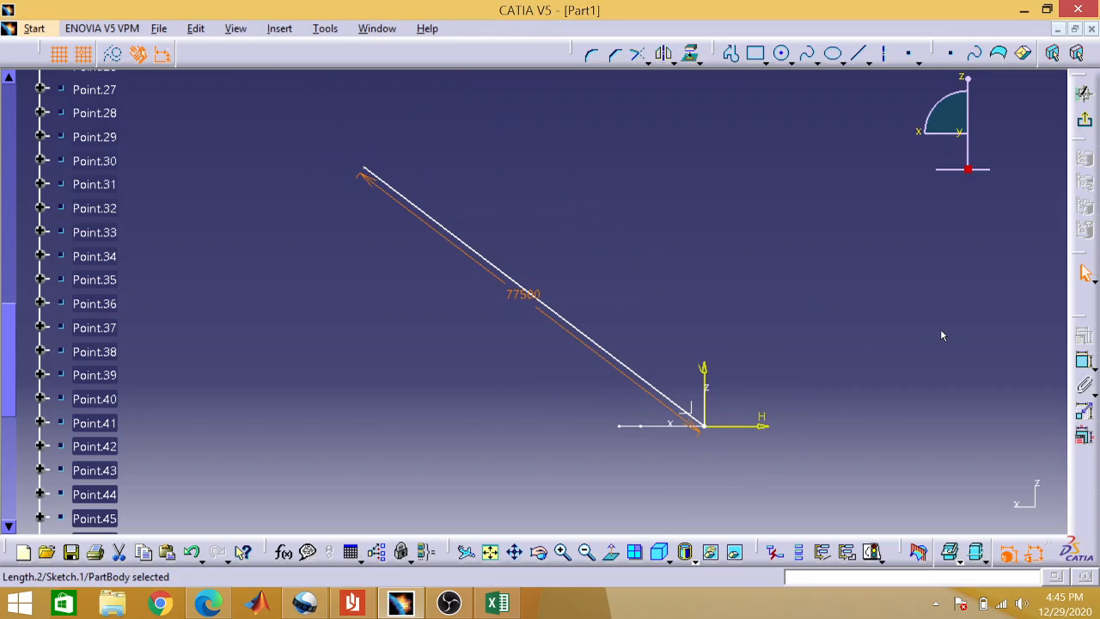
# Dimension the angle between the sketch's vertical axis and the sloped line.
pyautogui.click(1084, 361)
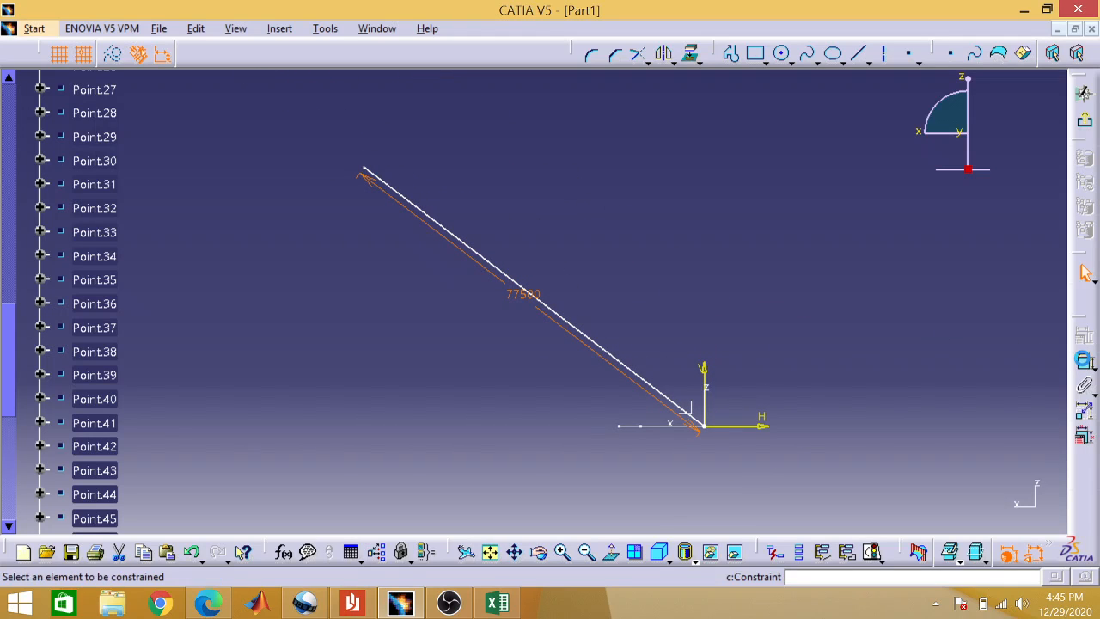
pyautogui.click(708, 380)
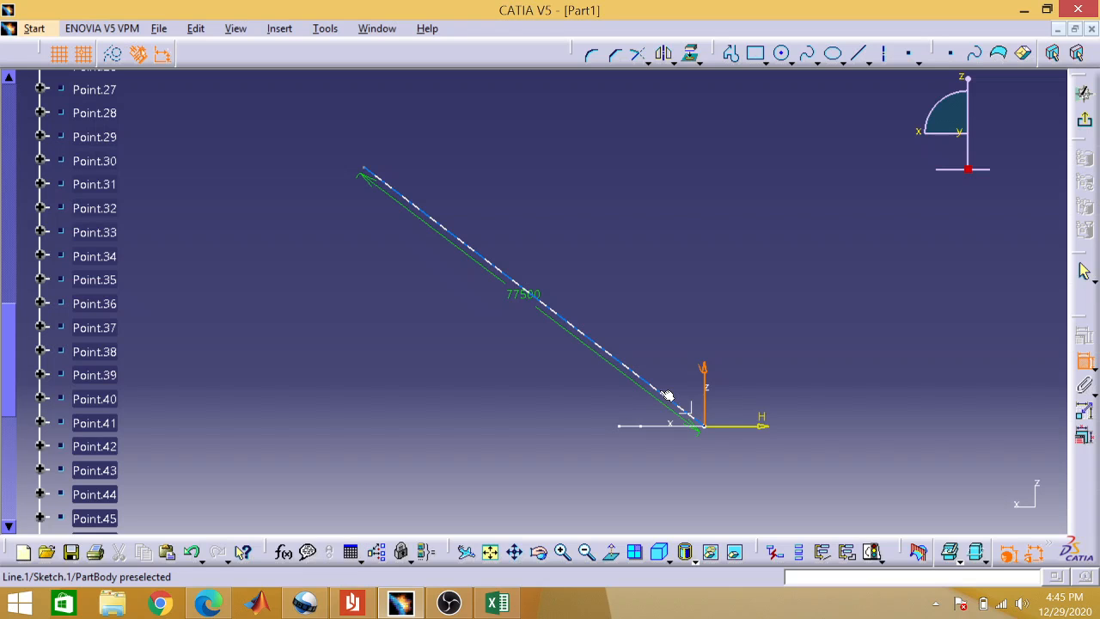
pyautogui.click(668, 395)
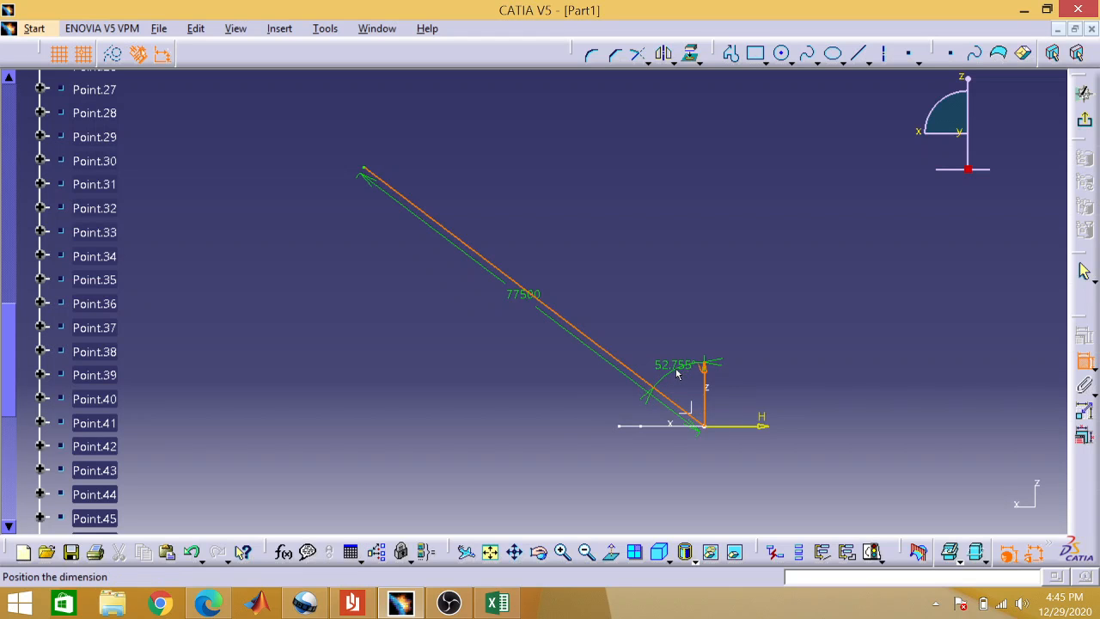
pyautogui.click(676, 374)
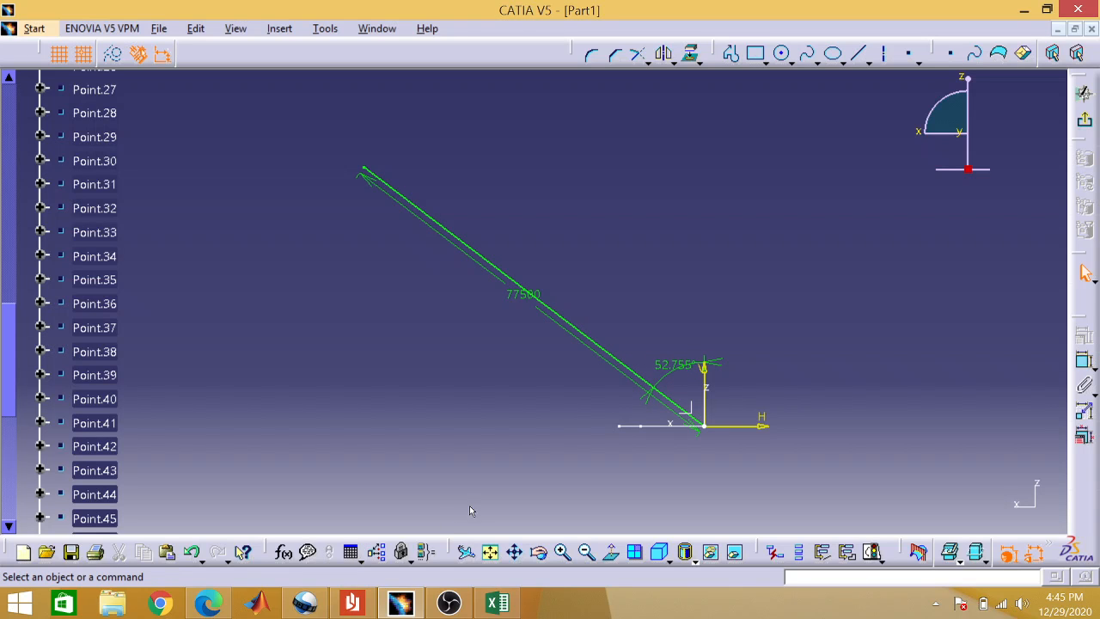
# Check the sweep in the assignment PDF, set the line's angle to 7.75 degrees and exit the sketch.
pyautogui.click(209, 603)
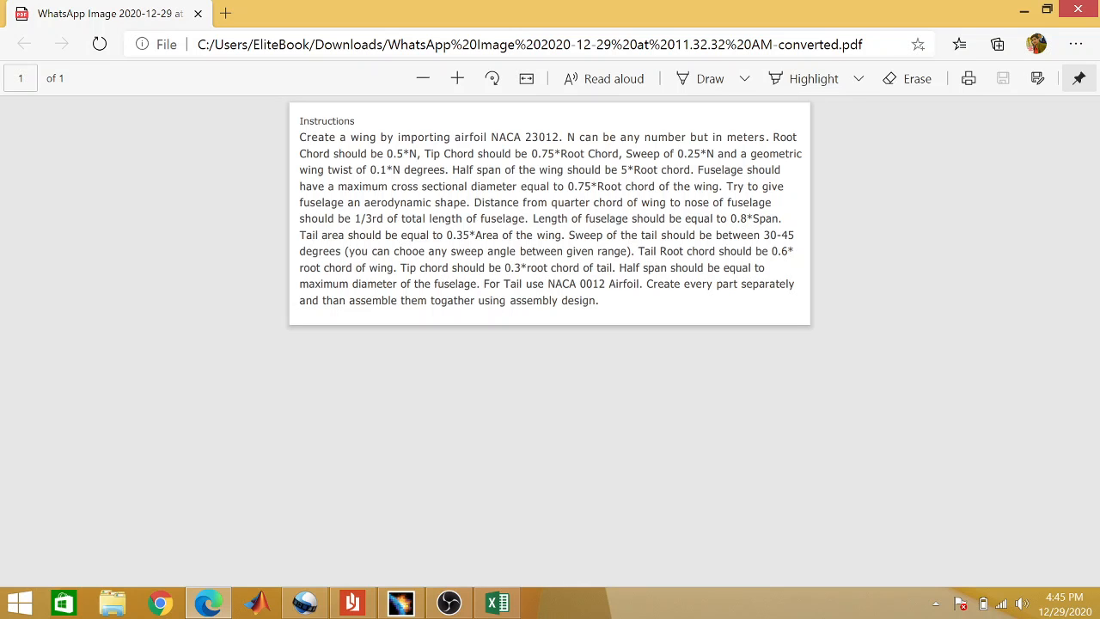
pyautogui.click(1024, 9)
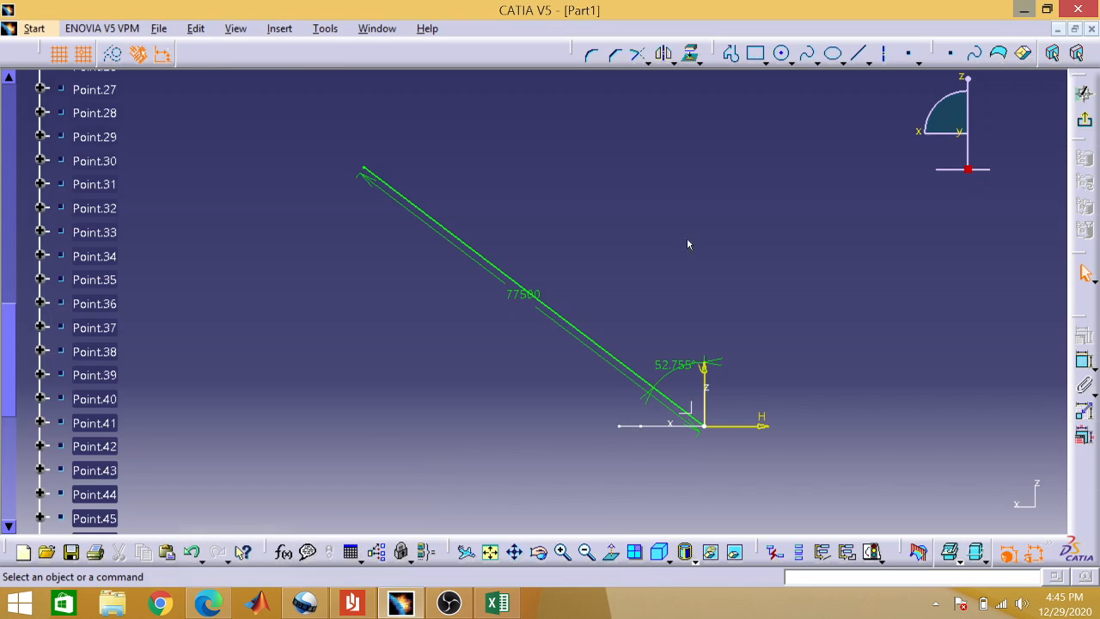
pyautogui.doubleClick(681, 369)
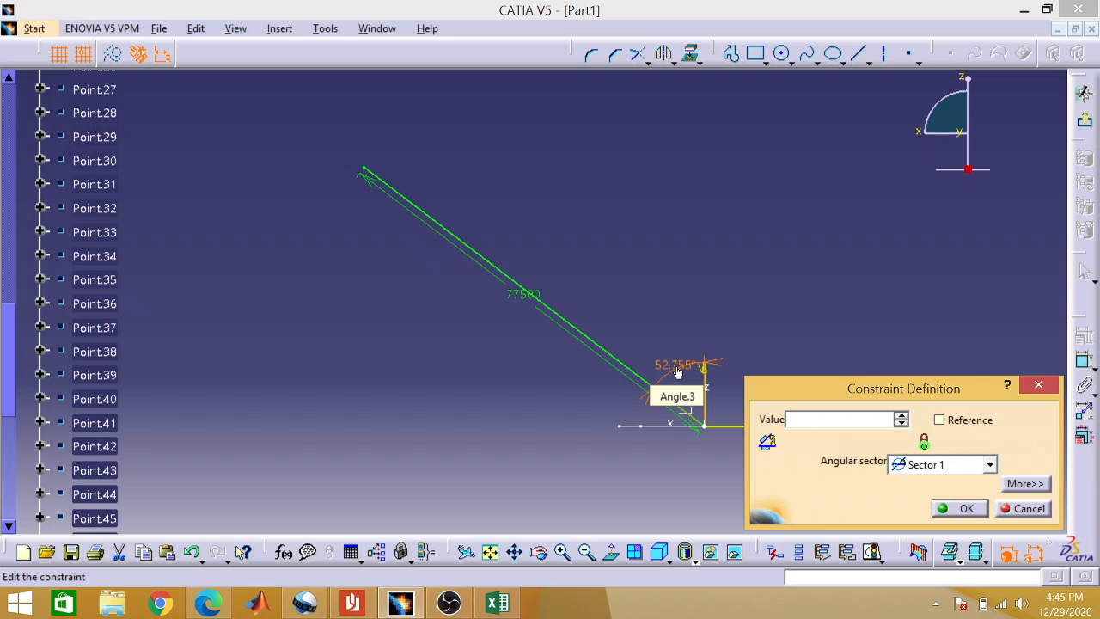
pyautogui.write('7.75')
pyautogui.press('Return')
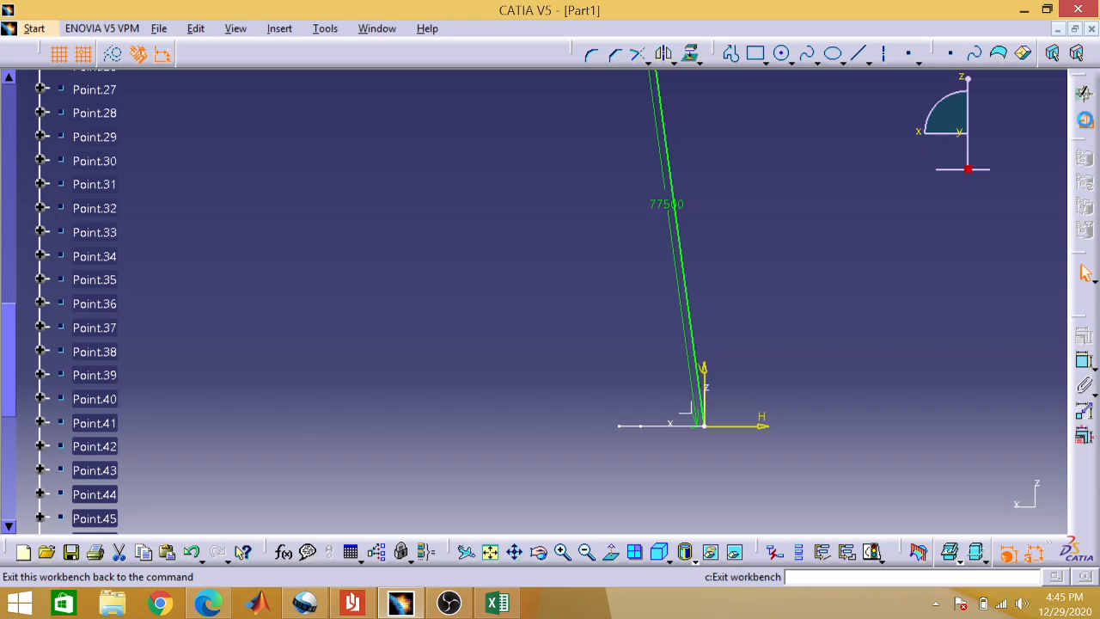
pyautogui.click(1085, 121)
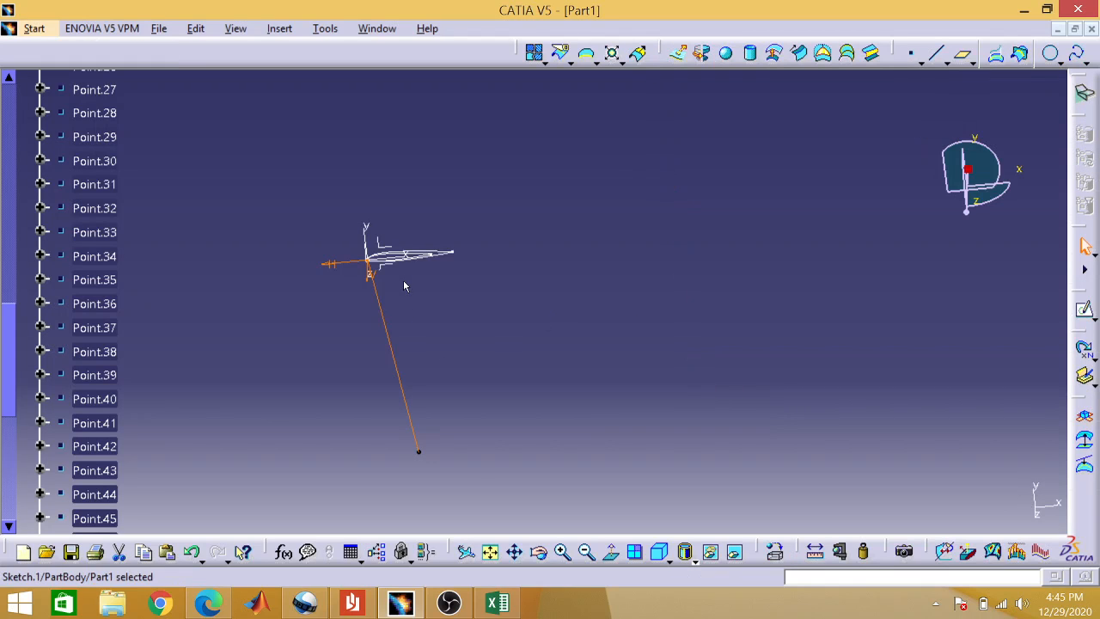
# Set up a translation of the scaled airfoil Scaling.3 with the Point to point vector definition.
pyautogui.click(563, 552)
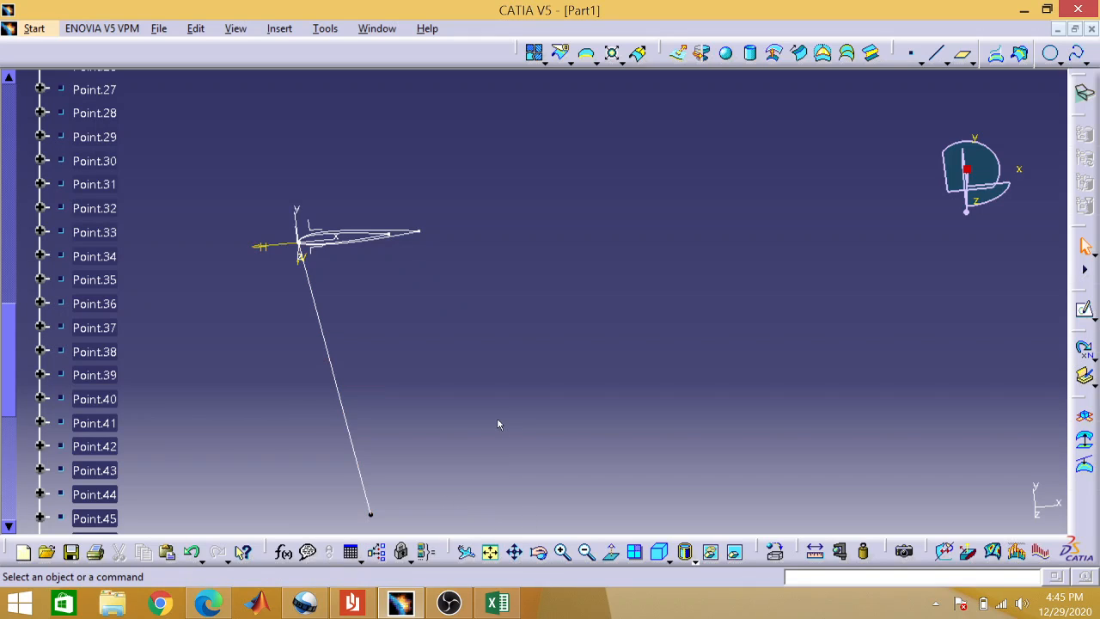
pyautogui.scroll(-2, 497, 425)
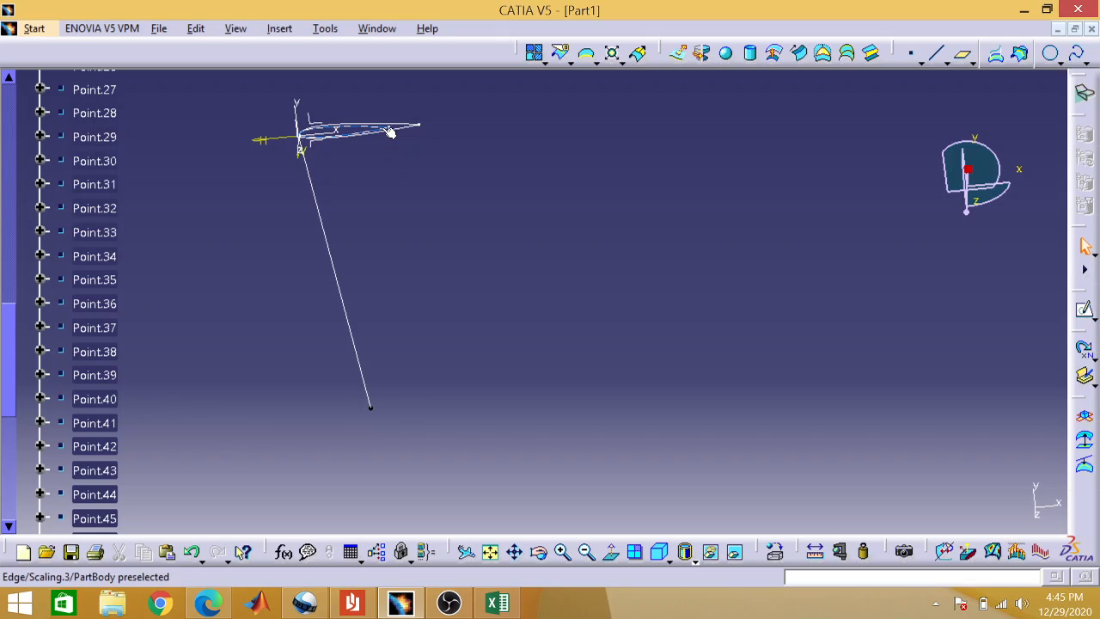
pyautogui.click(624, 64)
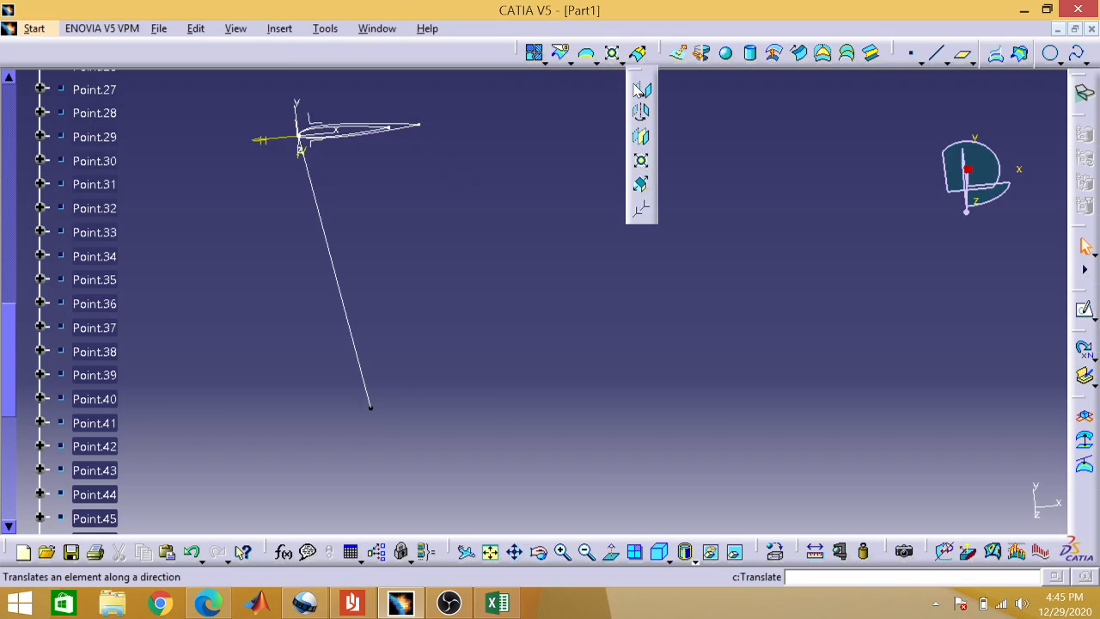
pyautogui.click(641, 89)
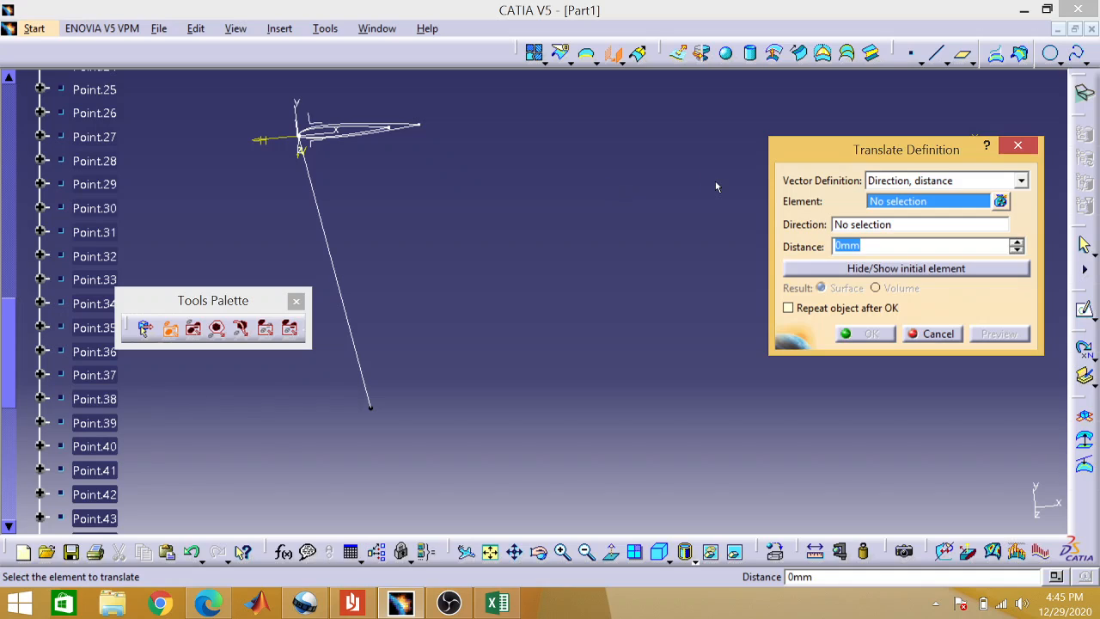
pyautogui.click(386, 128)
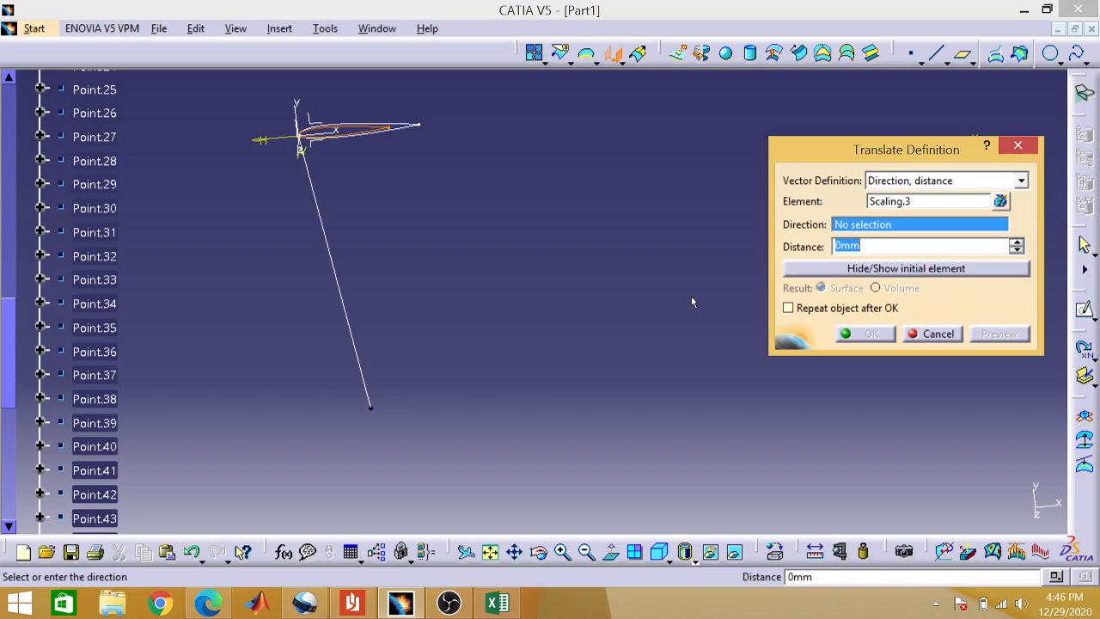
pyautogui.click(918, 184)
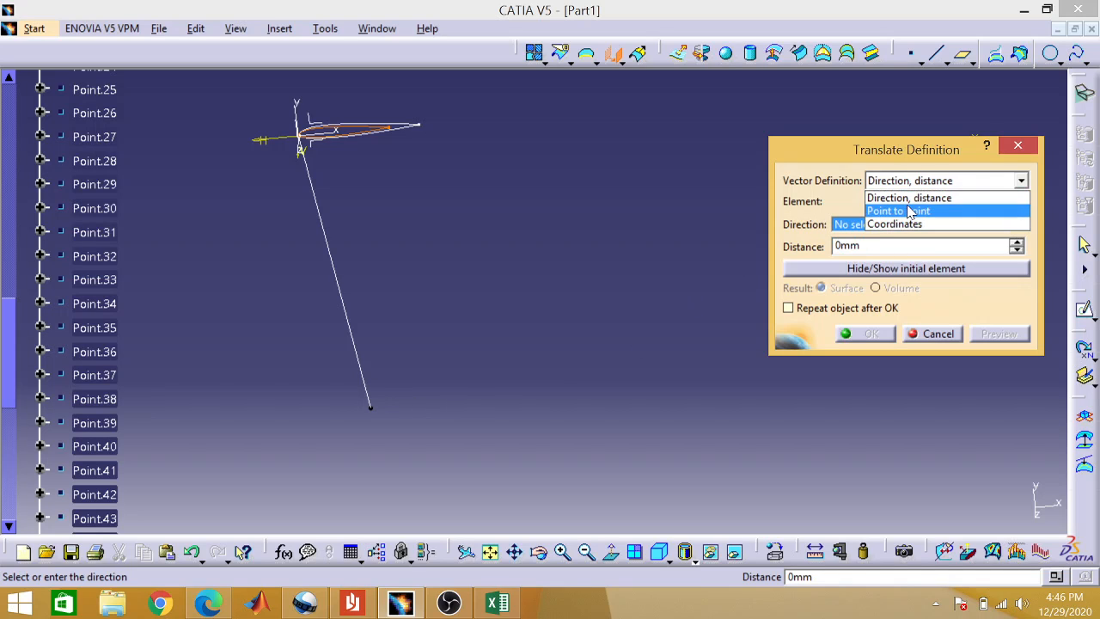
pyautogui.click(910, 212)
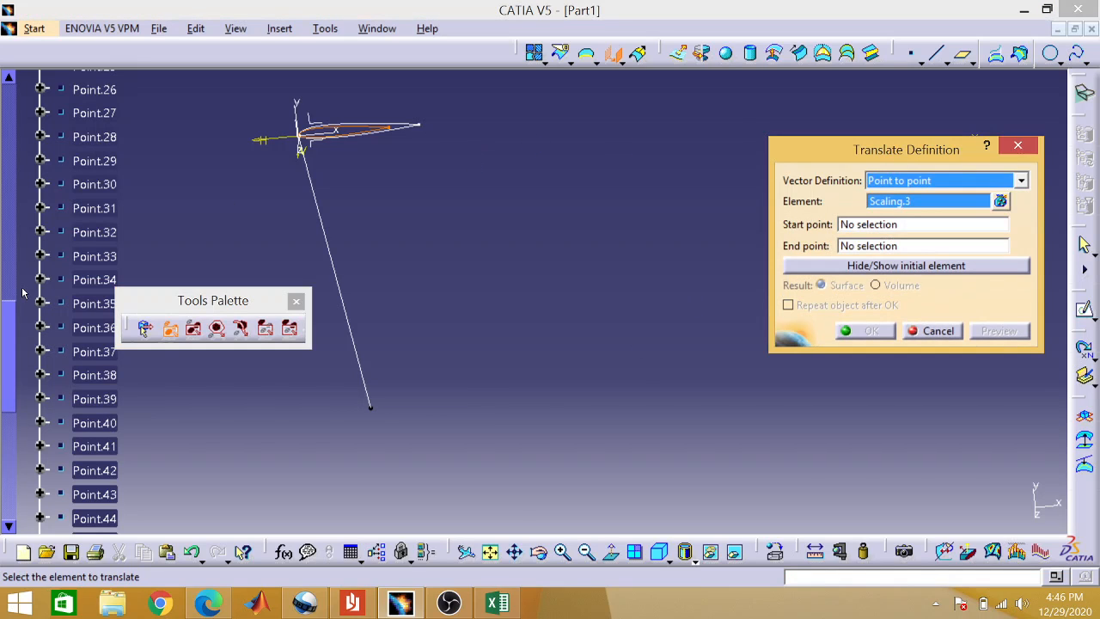
# Translate the scaled airfoil Scaling.3 from Point.31 to the far end vertex of the sloped sketch line.
pyautogui.click(92, 208)
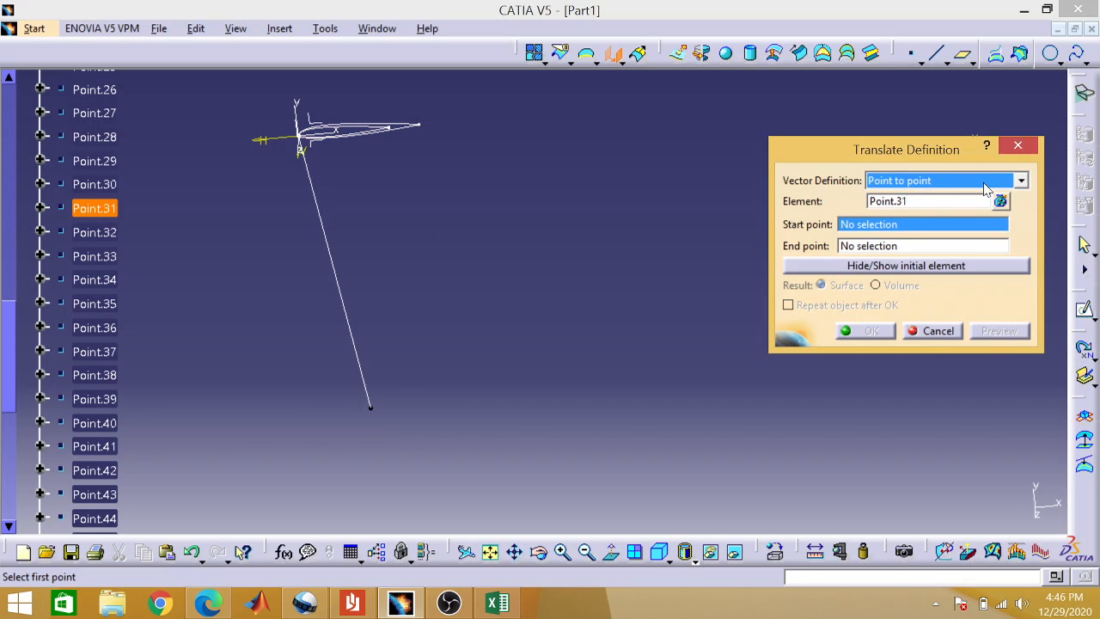
pyautogui.click(949, 202)
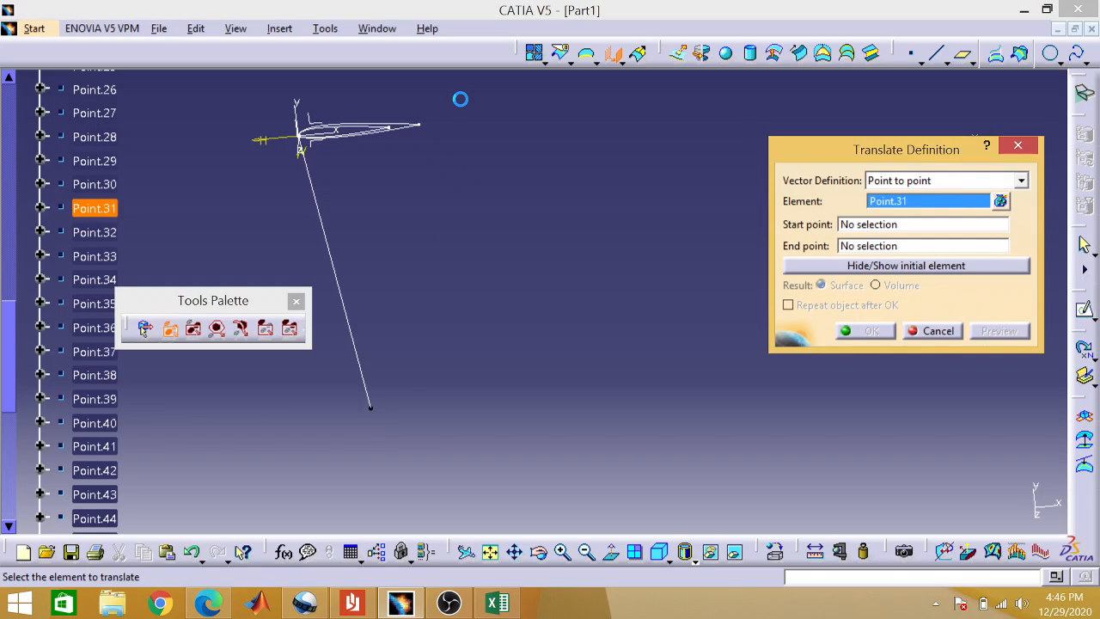
pyautogui.click(371, 127)
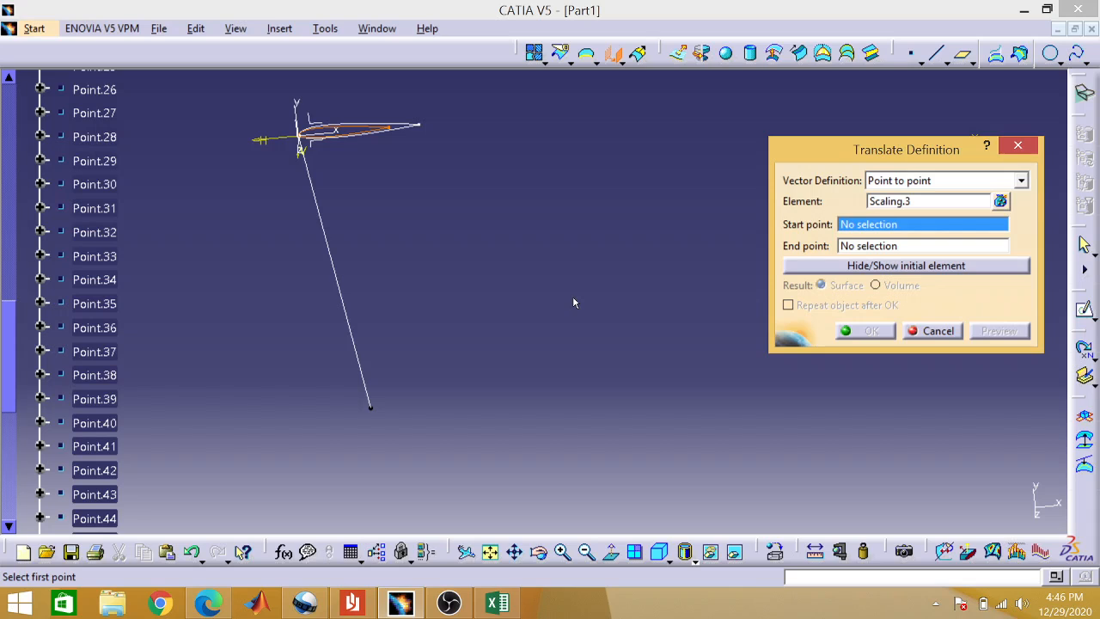
pyautogui.click(95, 208)
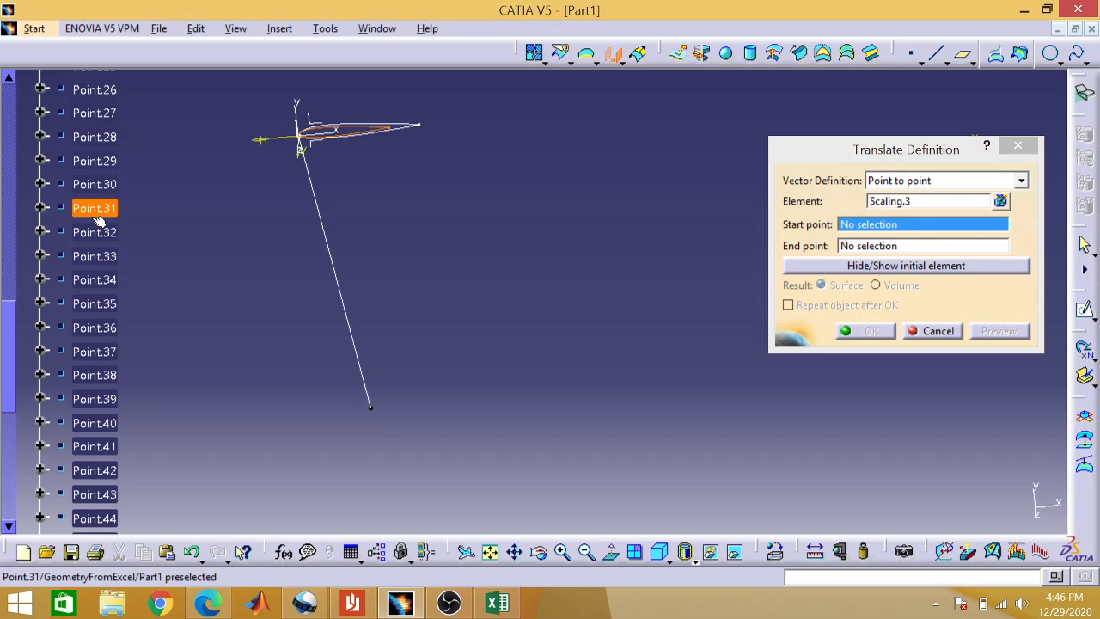
pyautogui.click(373, 409)
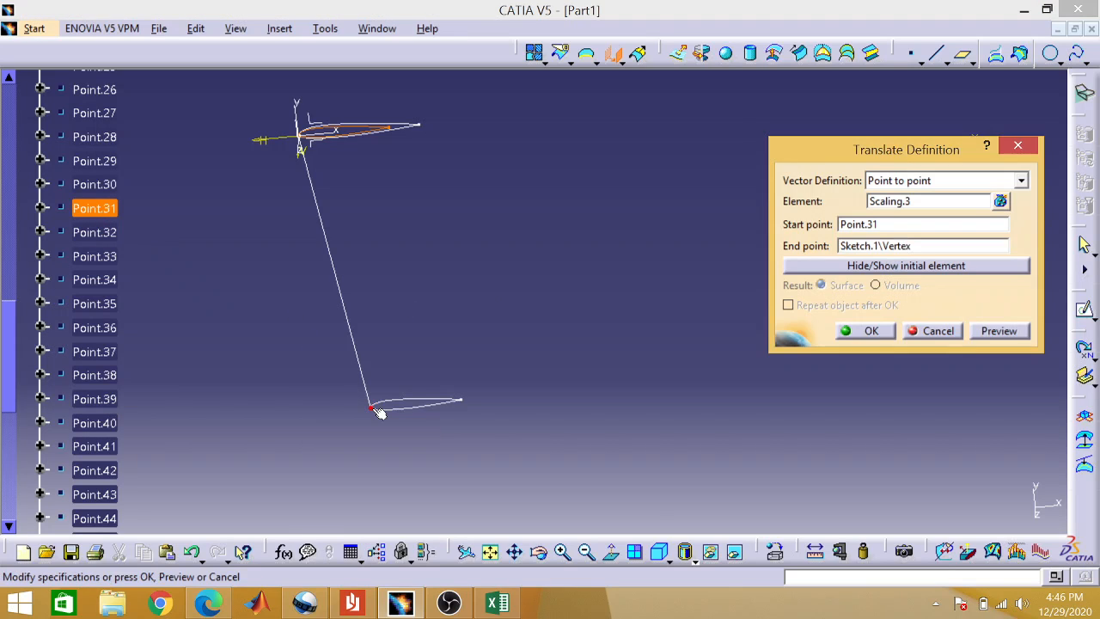
pyautogui.click(866, 331)
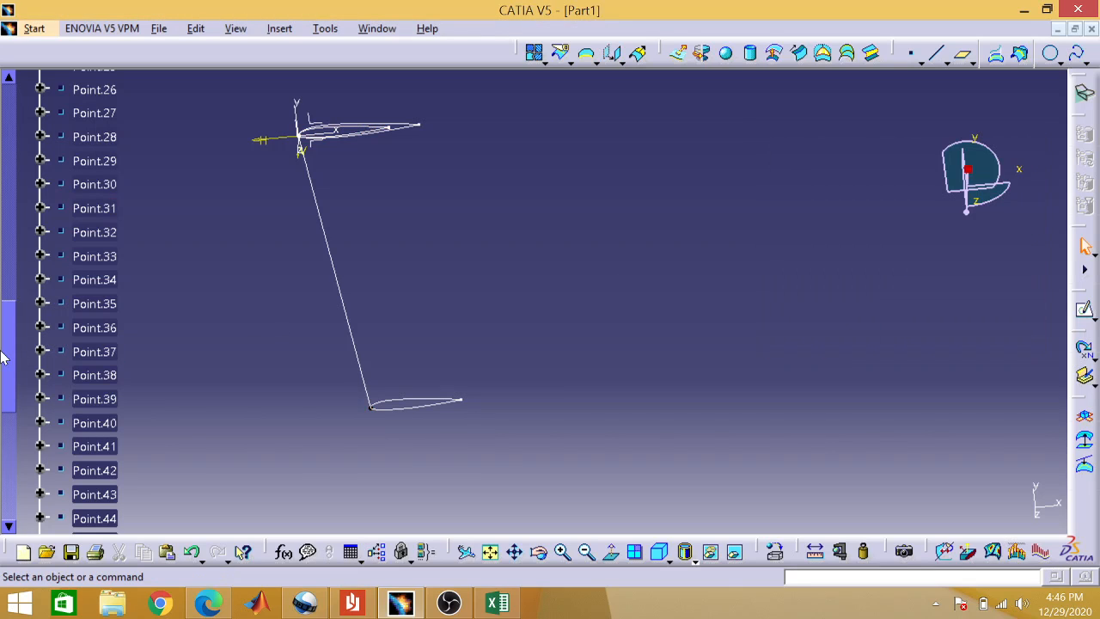
# Hide the original scaled airfoil Scaling.3 at the wing root.
pyautogui.moveTo(5, 371); pyautogui.dragTo(10, 150)
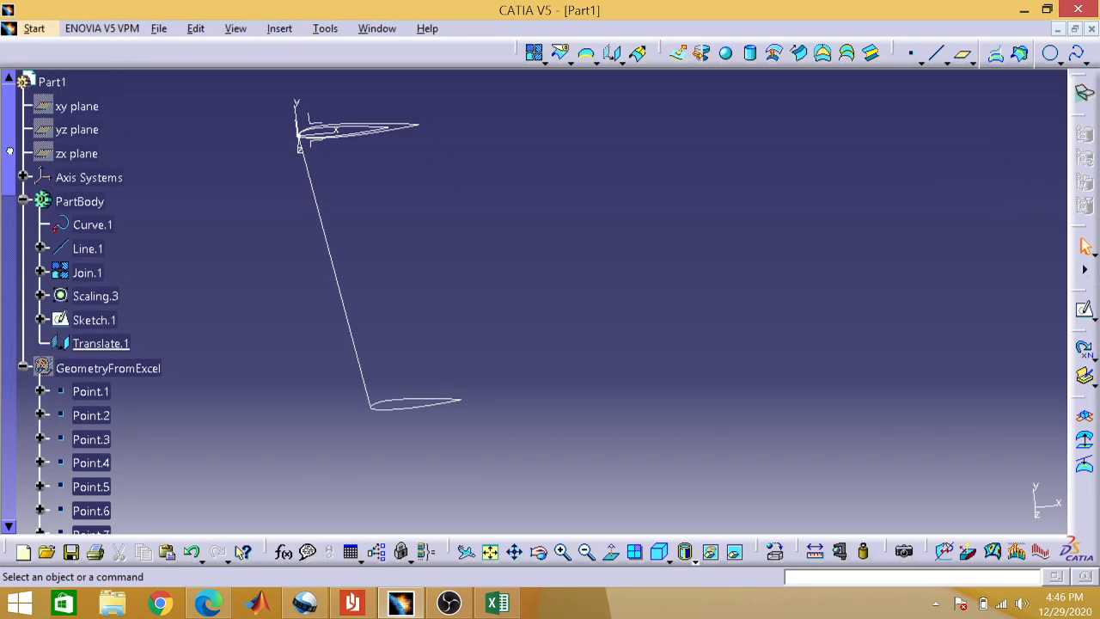
pyautogui.rightClick(77, 297)
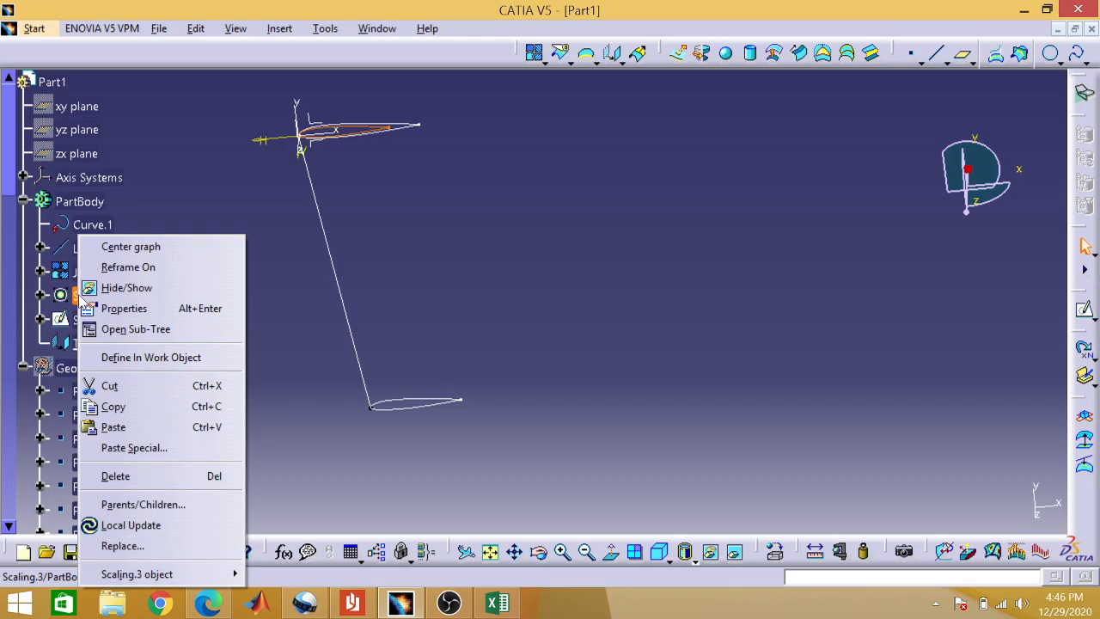
pyautogui.click(121, 288)
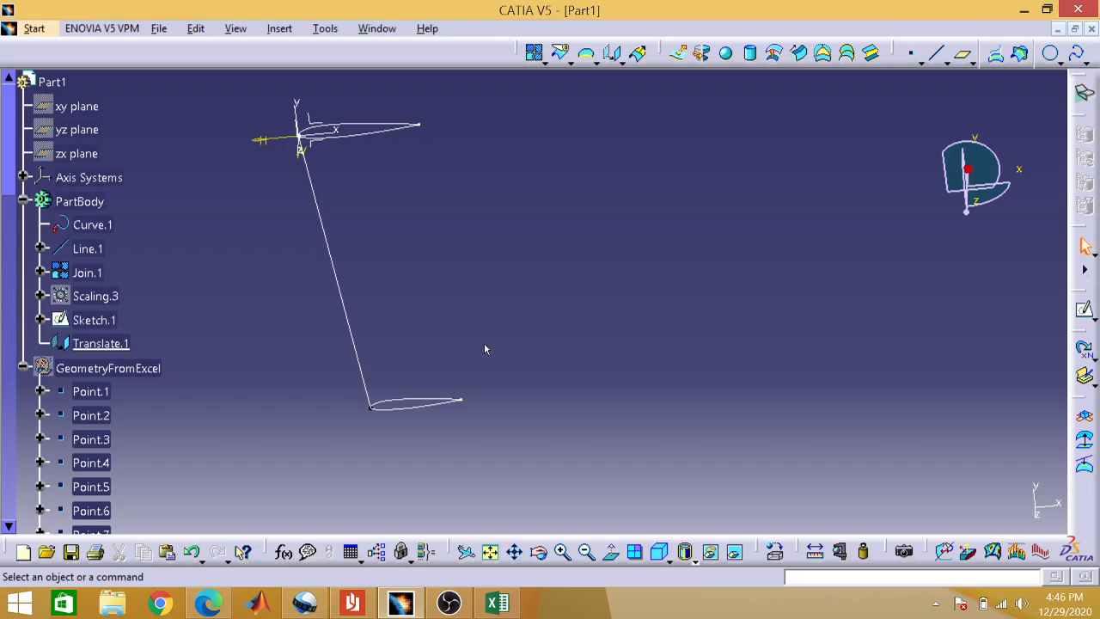
# Start a sketch on the zx plane and draw a free vertical line beside the sloped line.
pyautogui.click(297, 139)
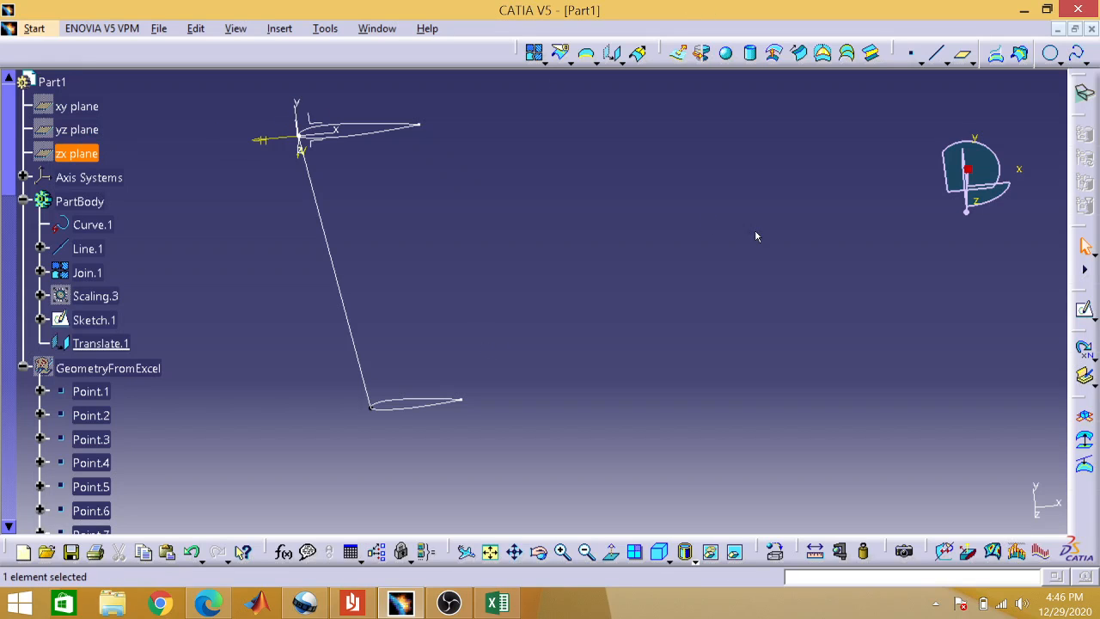
pyautogui.click(1085, 311)
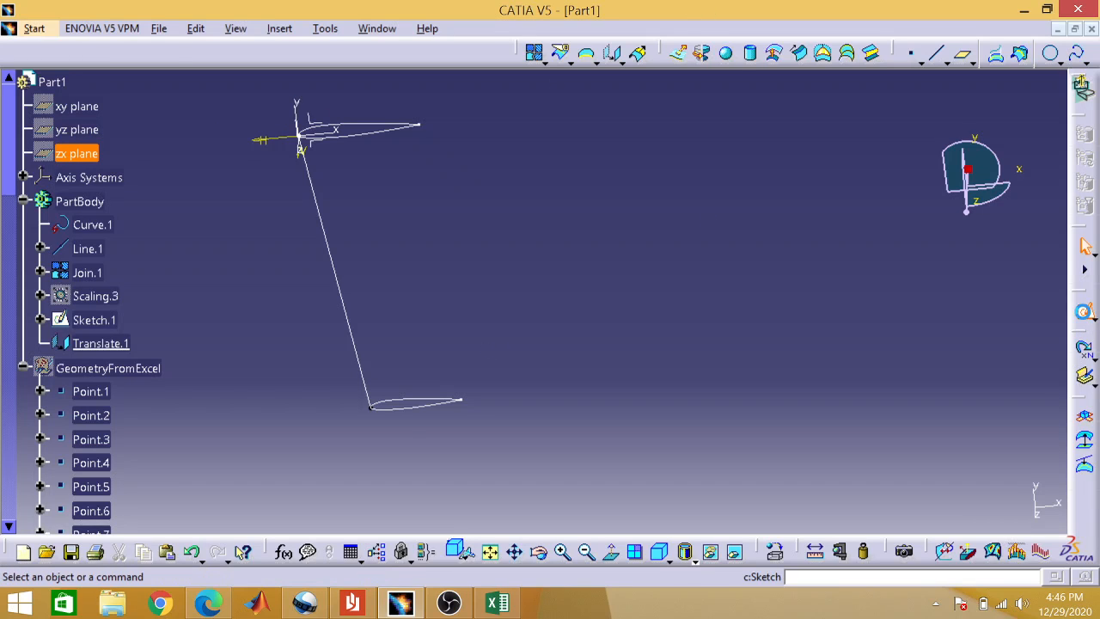
pyautogui.click(490, 552)
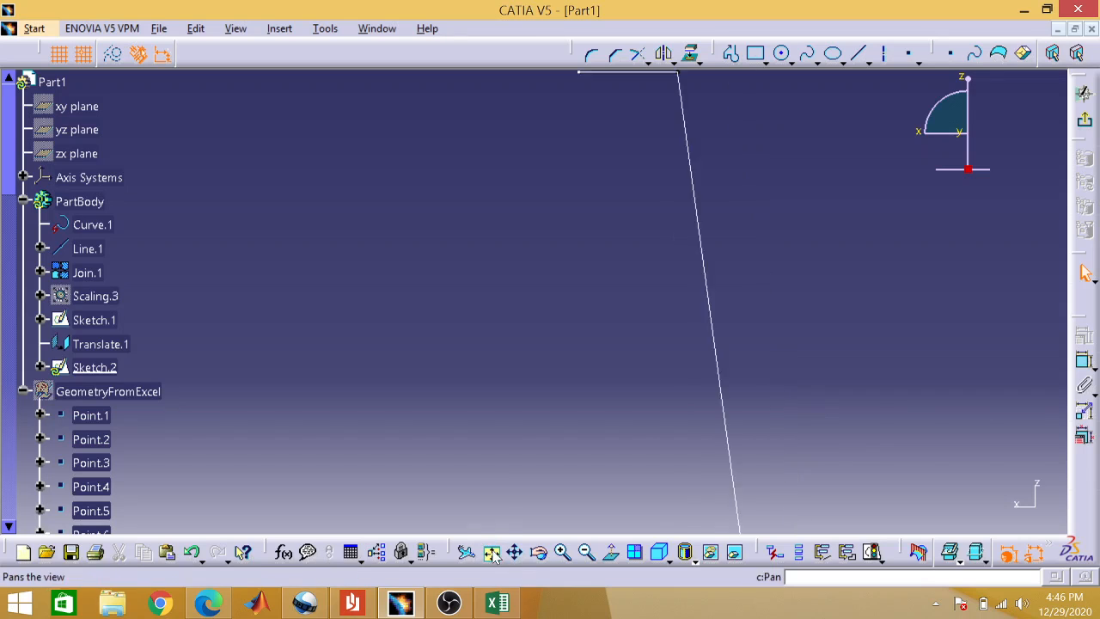
pyautogui.click(858, 54)
pyautogui.click(671, 169)
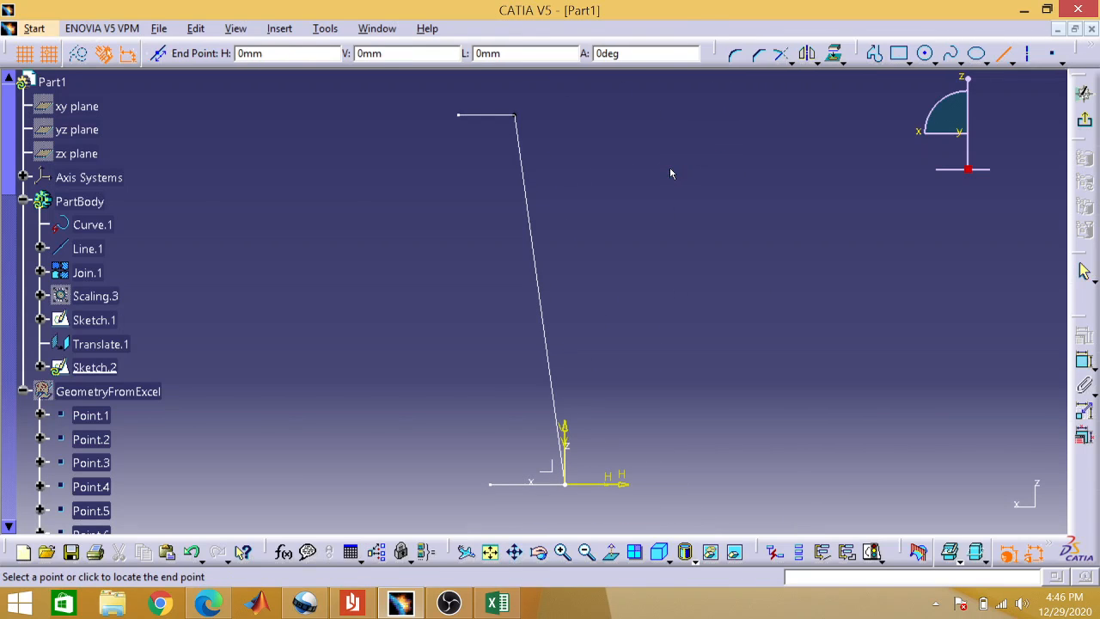
pyautogui.click(671, 299)
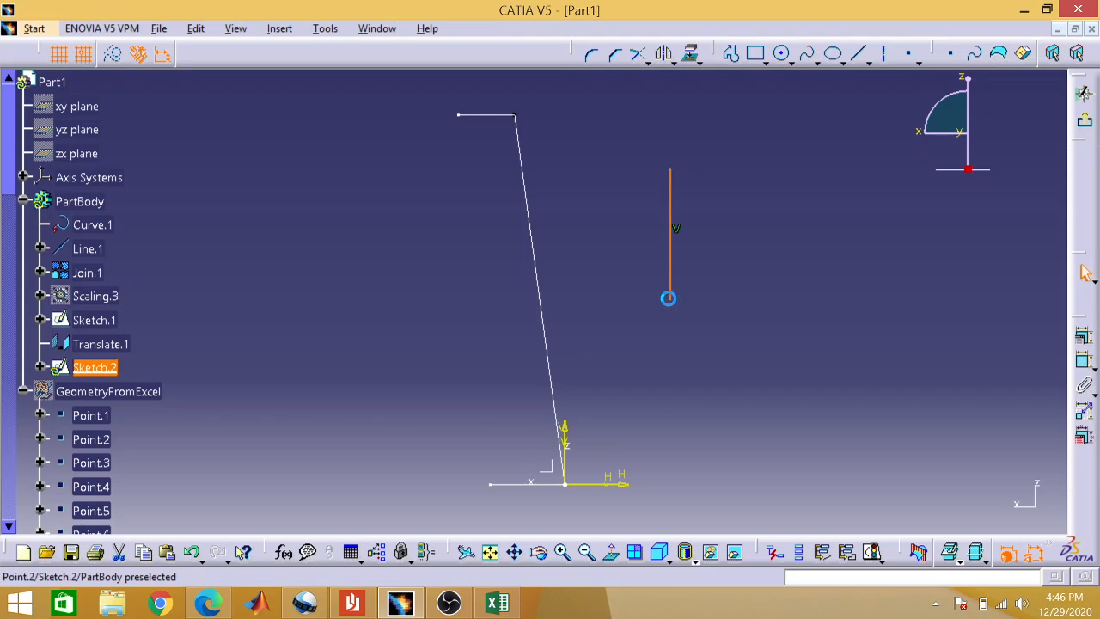
# Make the vertical line's upper endpoint coincident with the sloped line's tip end and exit the sketch.
pyautogui.click(674, 170)
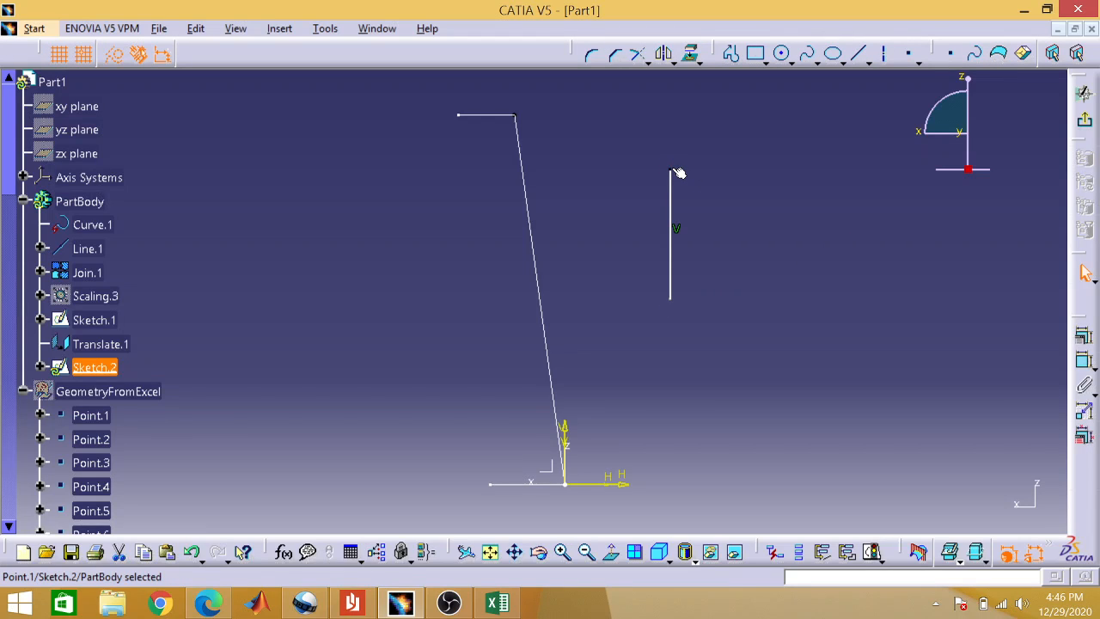
pyautogui.keyDown('ctrl'); pyautogui.click(516, 114); pyautogui.keyUp('ctrl')
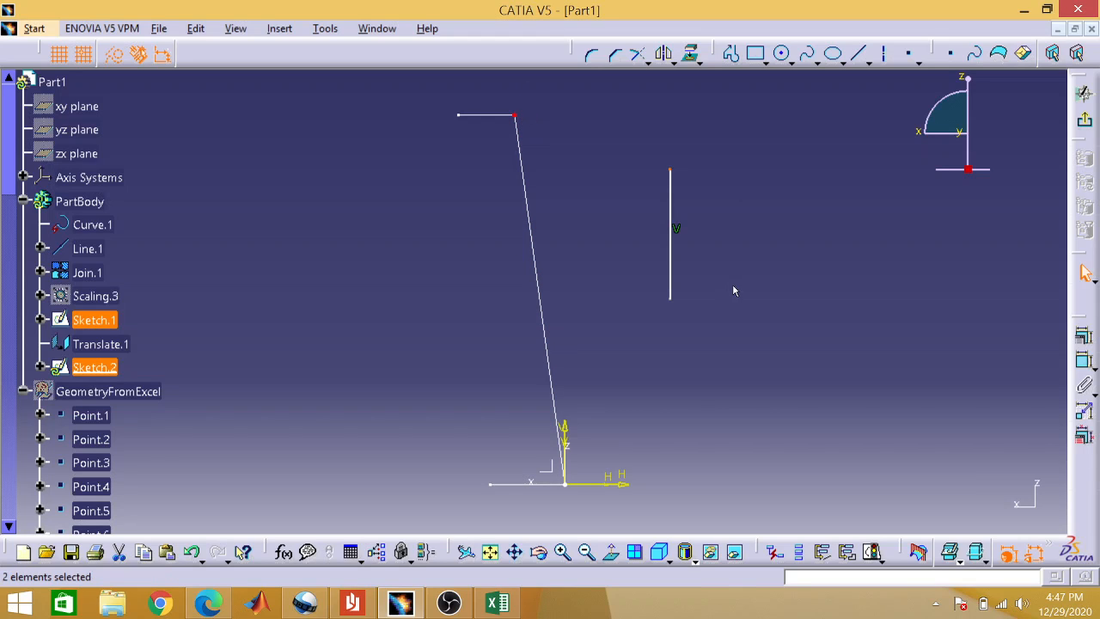
pyautogui.click(1084, 336)
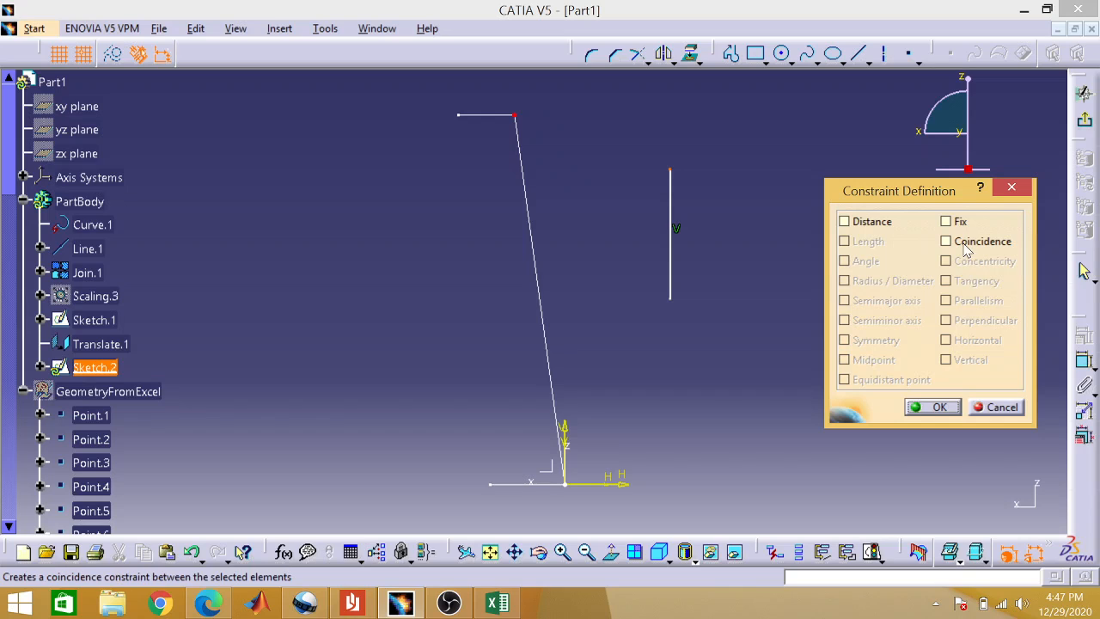
pyautogui.click(967, 246)
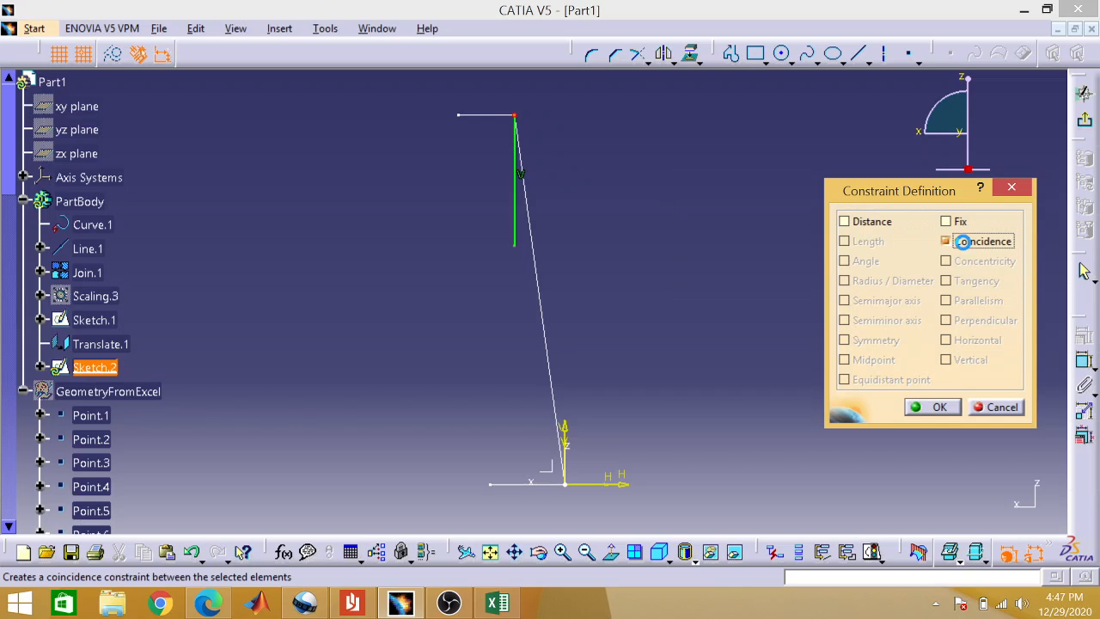
pyautogui.click(928, 408)
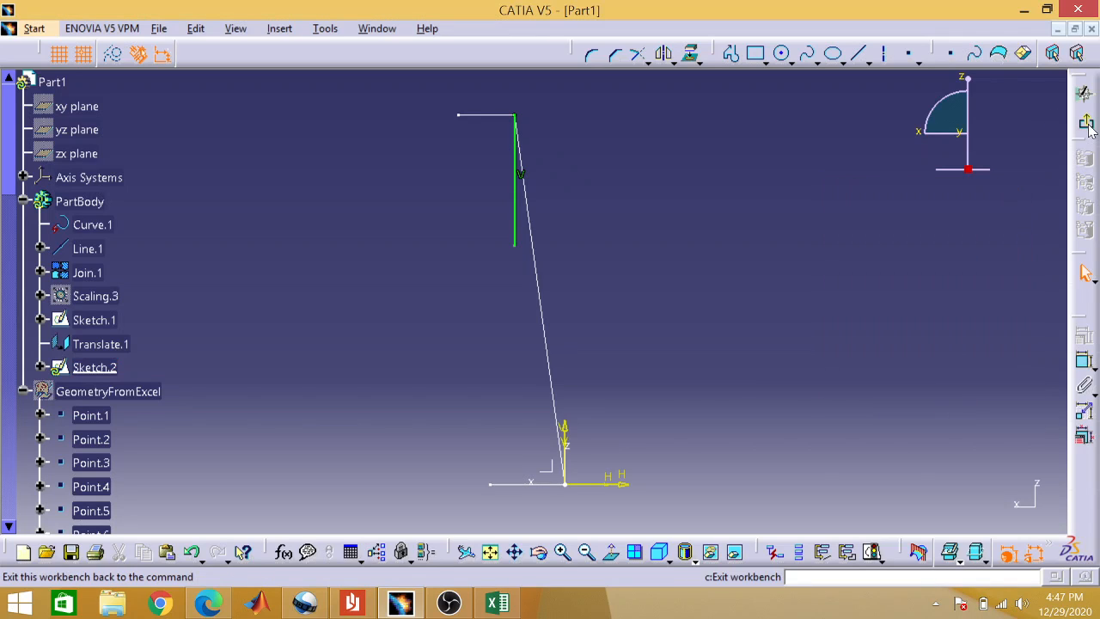
pyautogui.click(1086, 125)
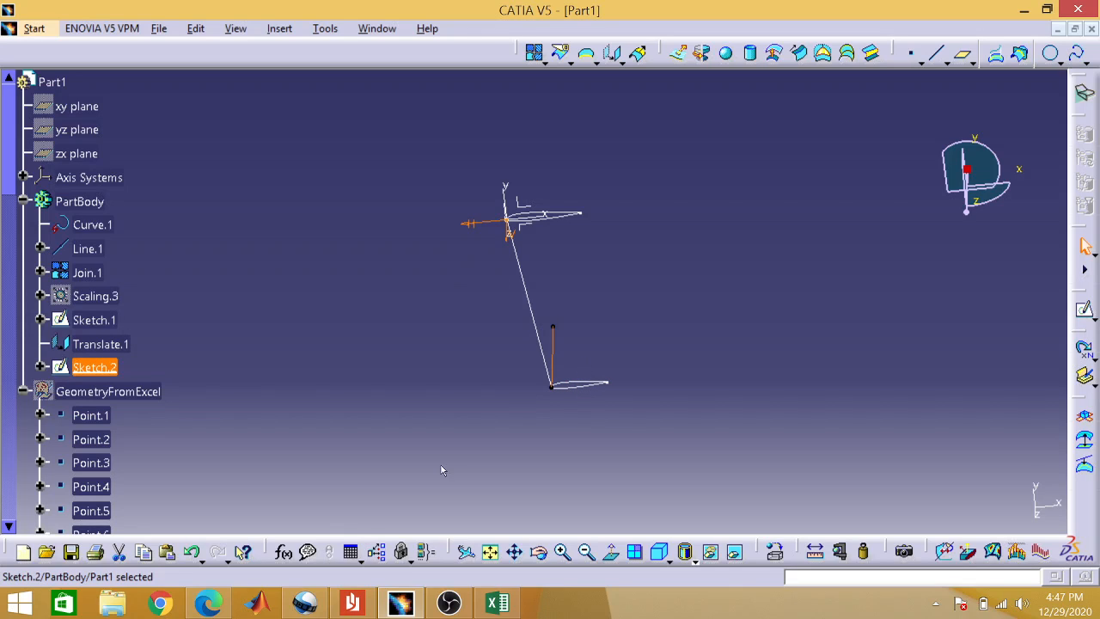
# Check the geometric wing twist requirement in the assignment PDF and return to CATIA.
pyautogui.click(207, 603)
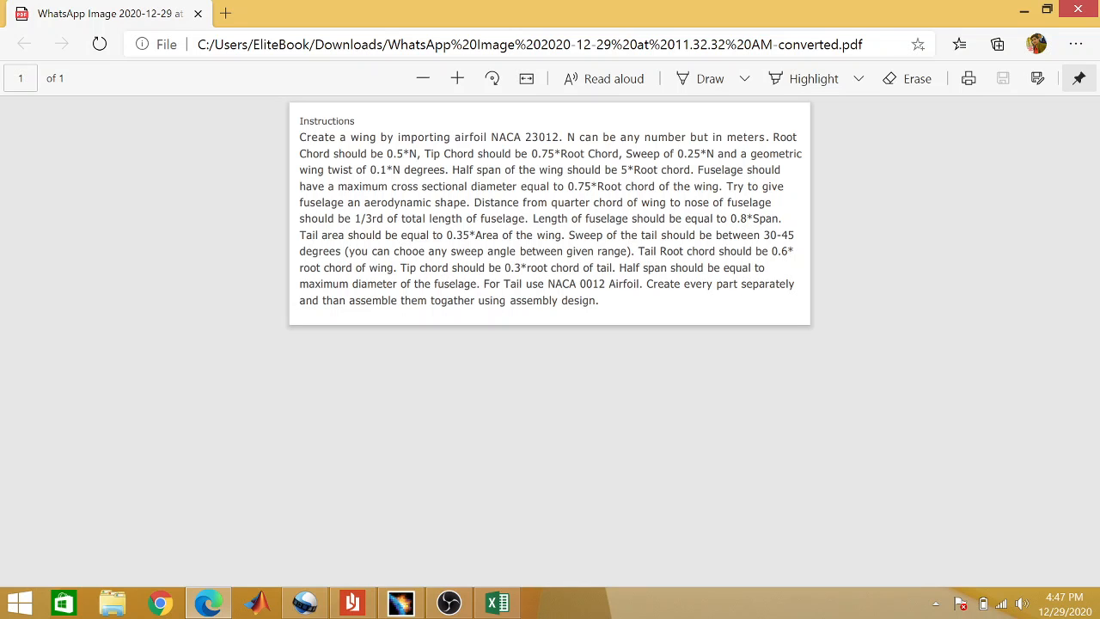
pyautogui.click(1017, 14)
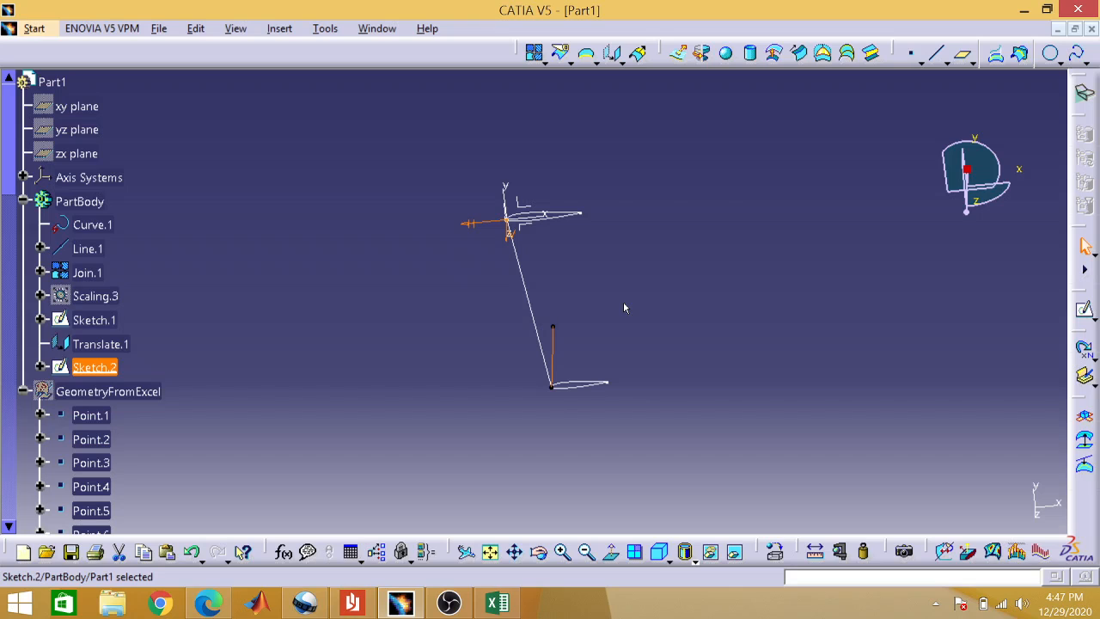
pyautogui.click(623, 63)
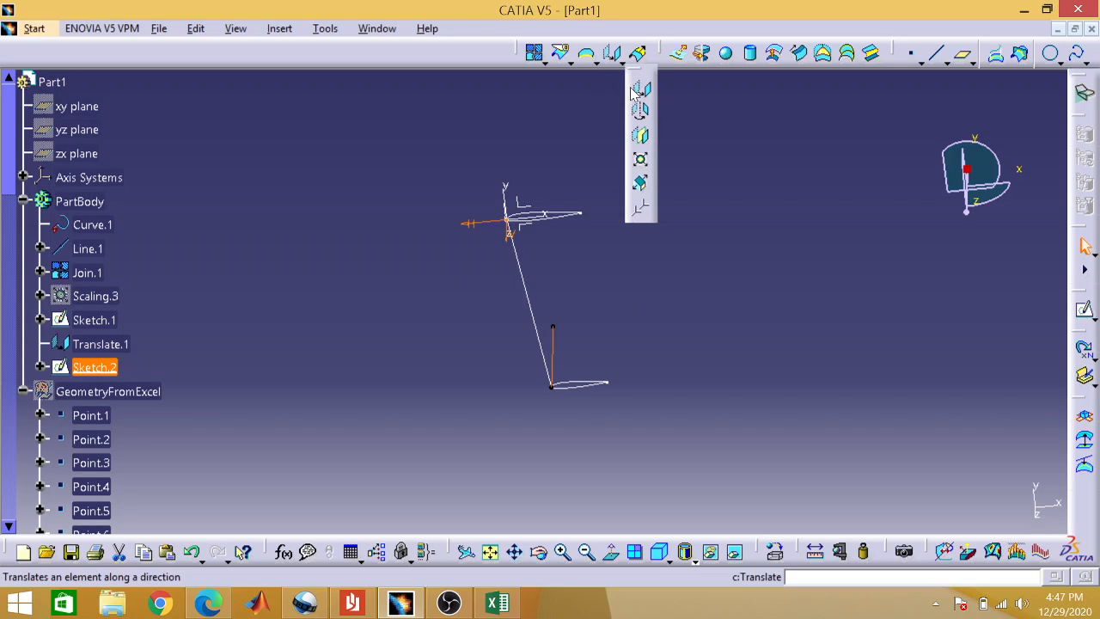
pyautogui.click(641, 113)
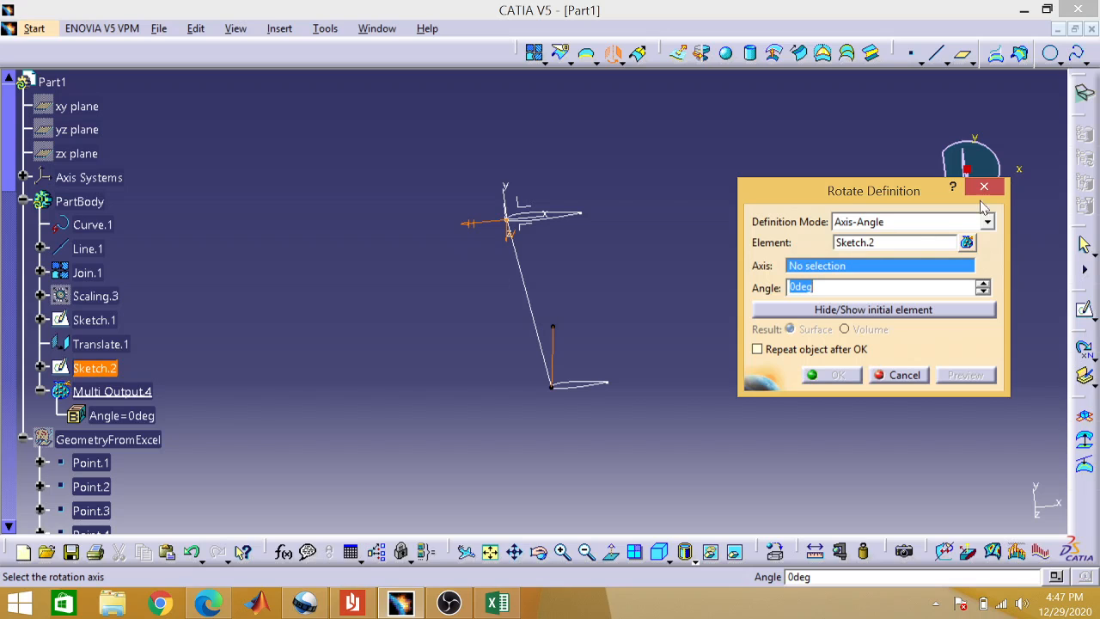
pyautogui.click(985, 187)
pyautogui.click(656, 241)
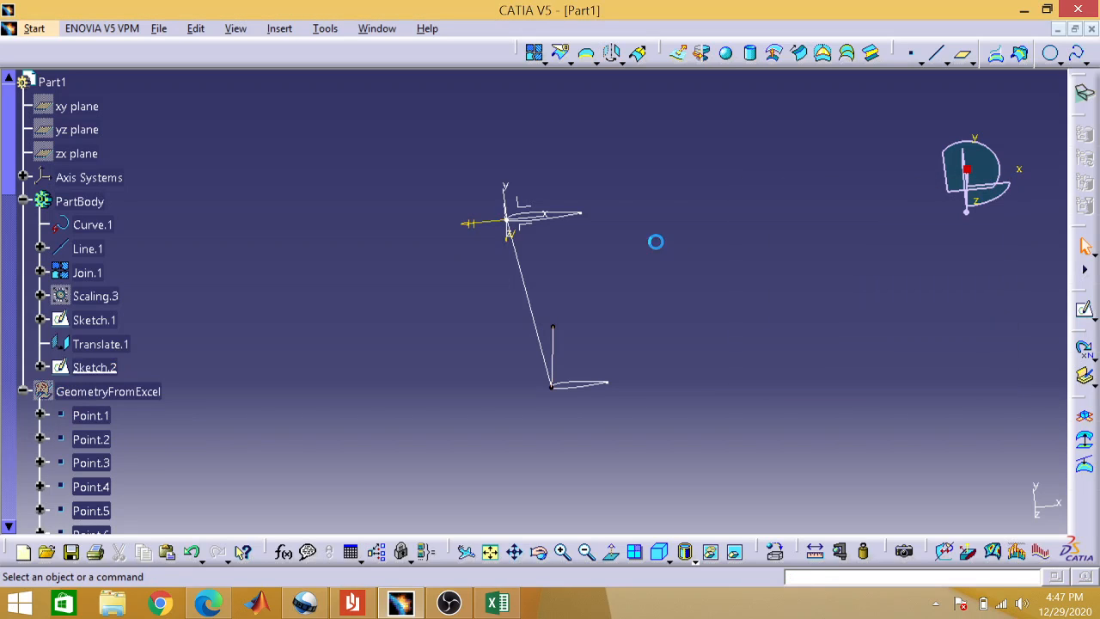
# Set up a rotation of the translated airfoil Translate.1 about the Sketch.2 line by 3.1 degrees and preview it.
pyautogui.click(612, 52)
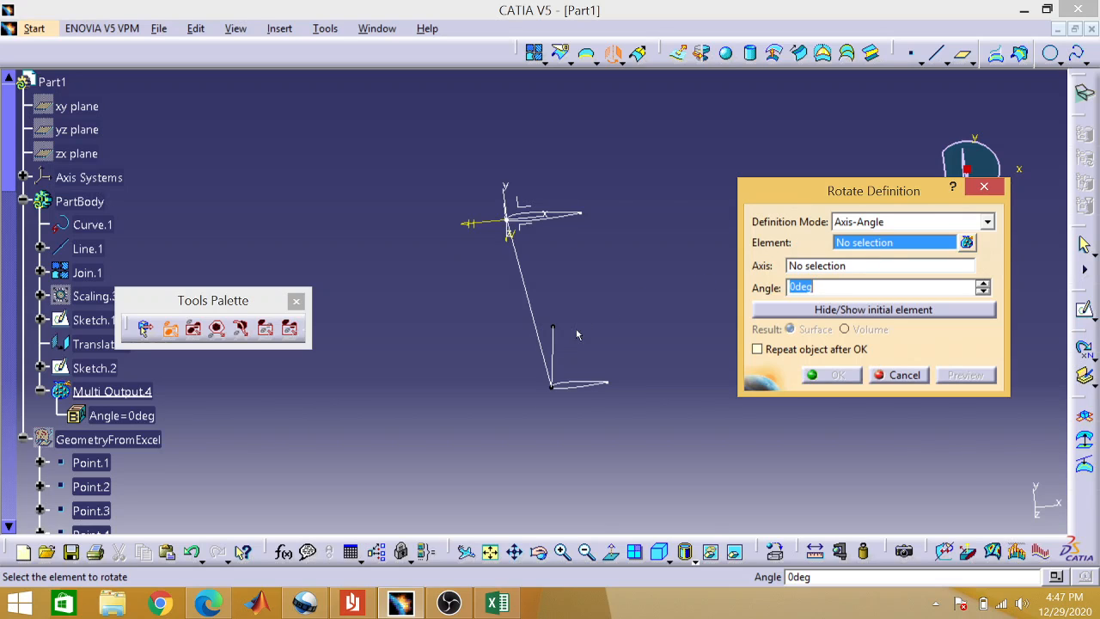
pyautogui.click(571, 384)
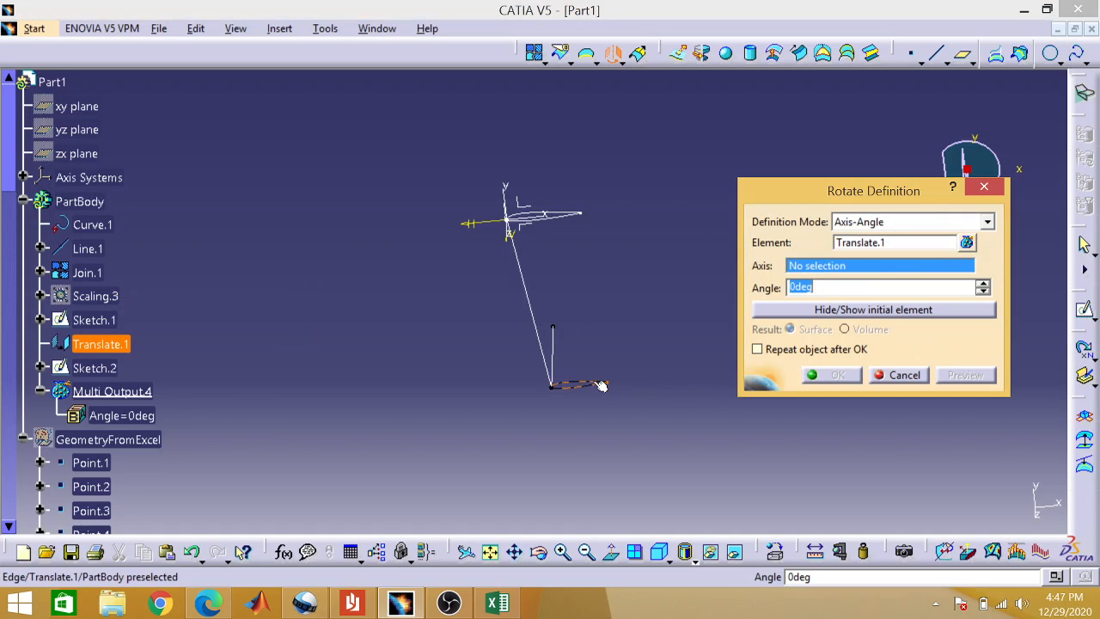
pyautogui.click(553, 351)
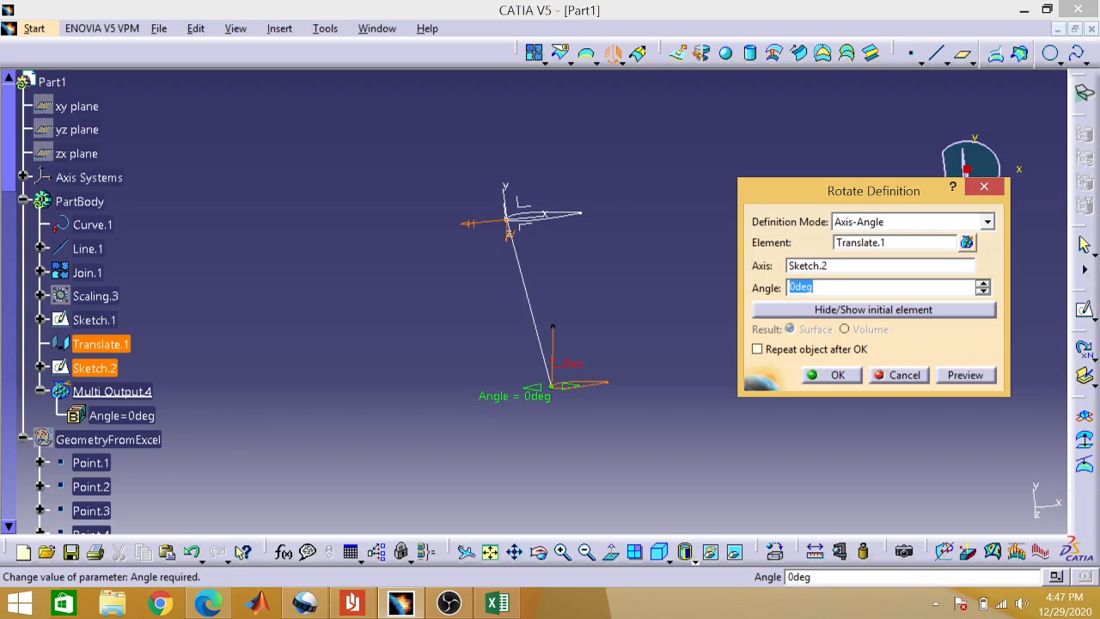
pyautogui.write('3')
pyautogui.press('BackSpace')
pyautogui.write('3.1')
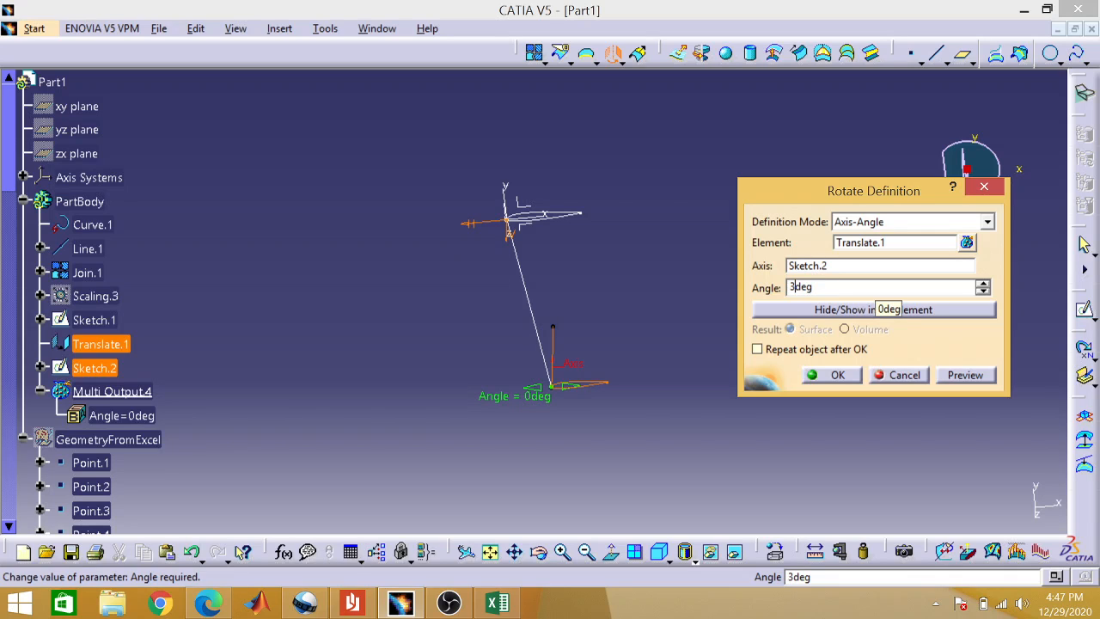
pyautogui.press('Return')
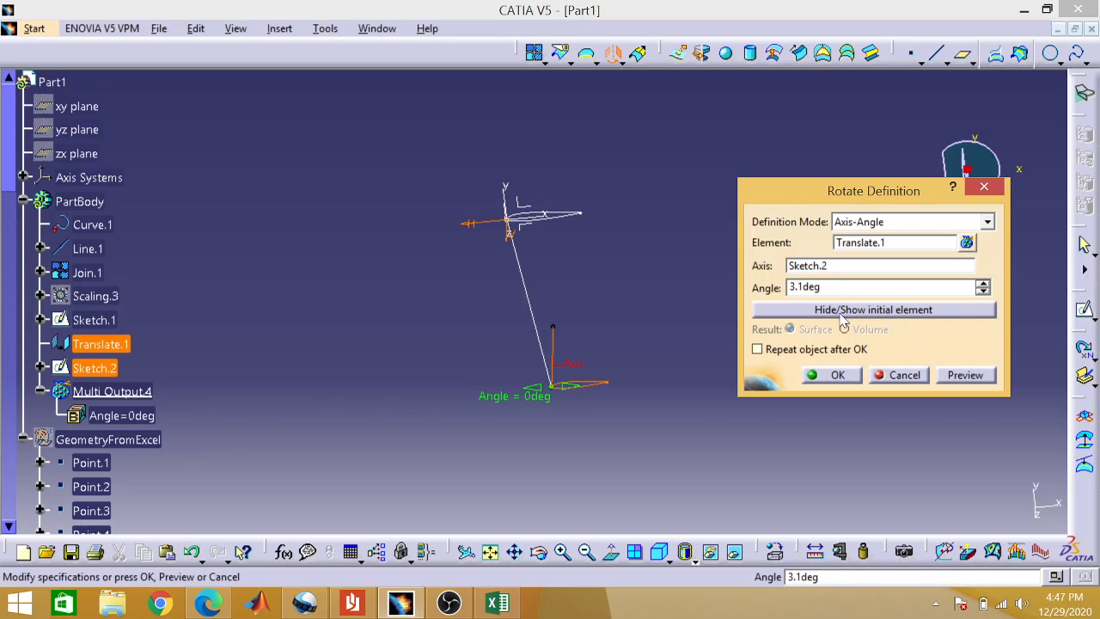
pyautogui.click(967, 375)
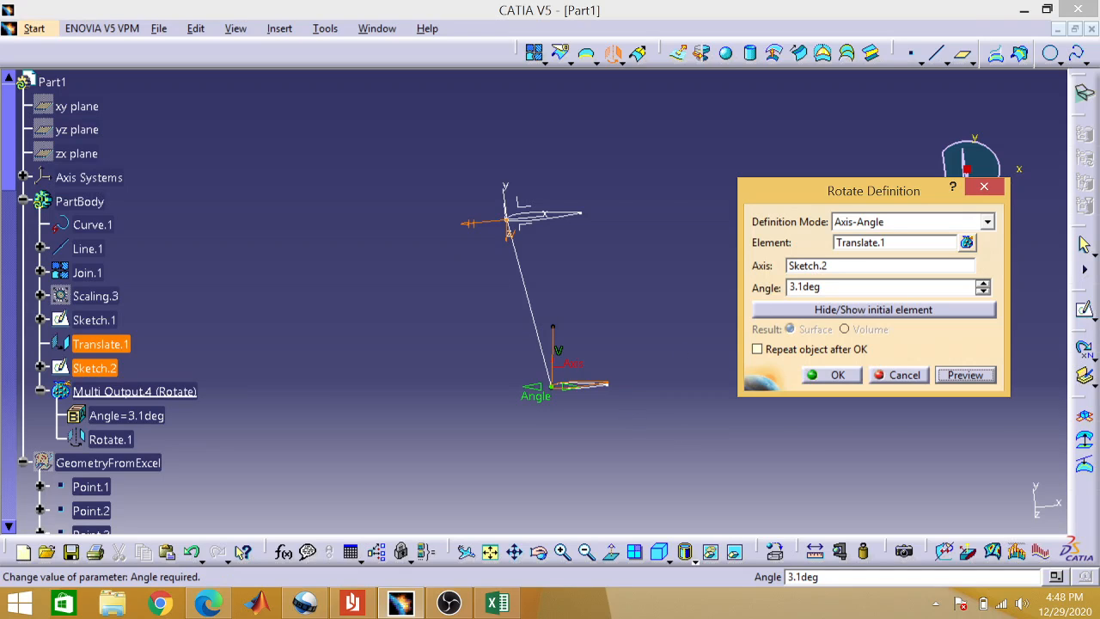
# Set the rotation angle to -3.1 degrees, create the rotated airfoil and hide the untwisted Translate.1.
pyautogui.click(792, 287)
pyautogui.write('-')
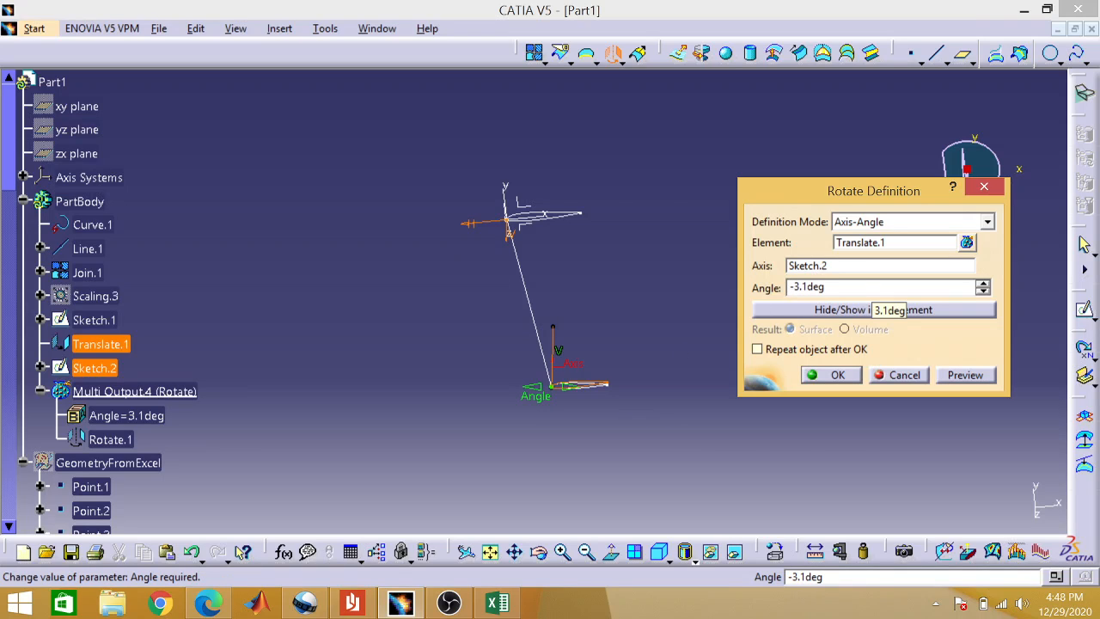
pyautogui.click(848, 375)
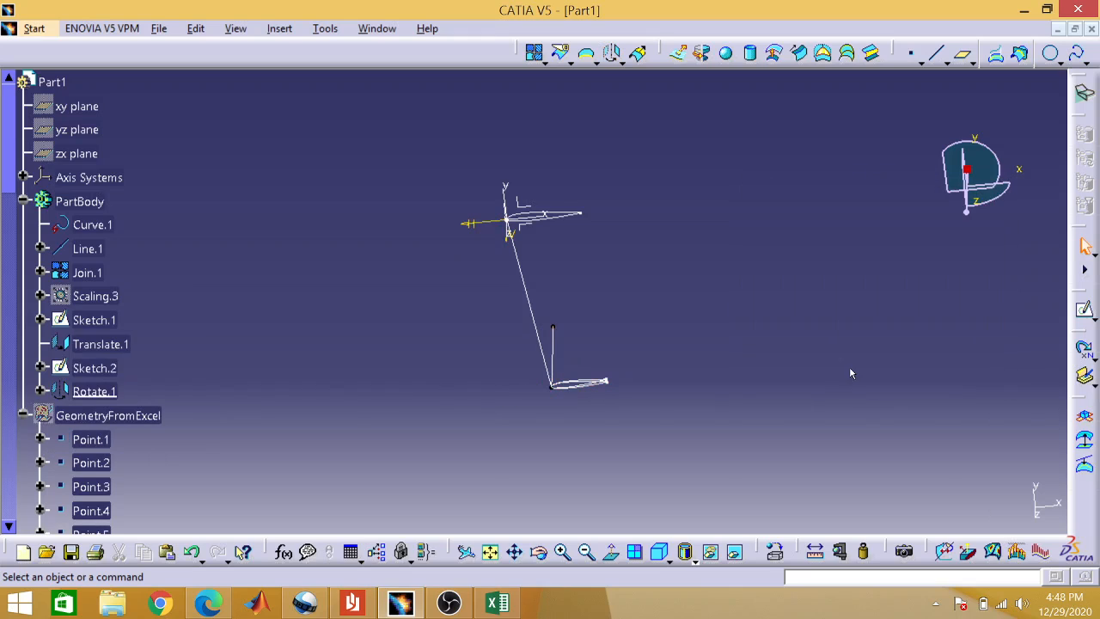
pyautogui.rightClick(117, 347)
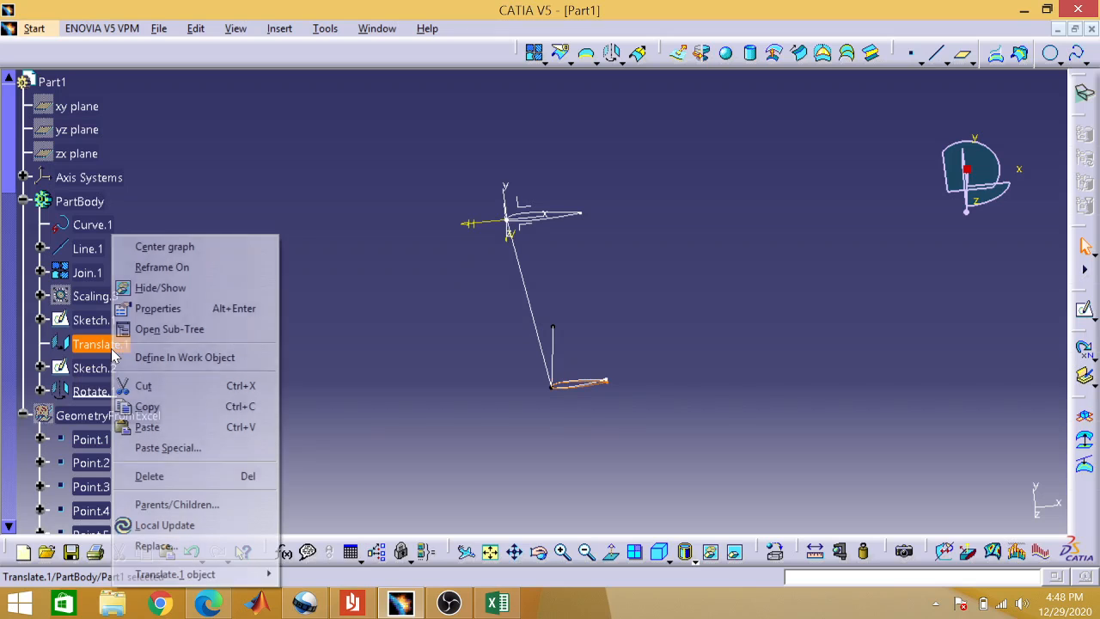
pyautogui.click(162, 289)
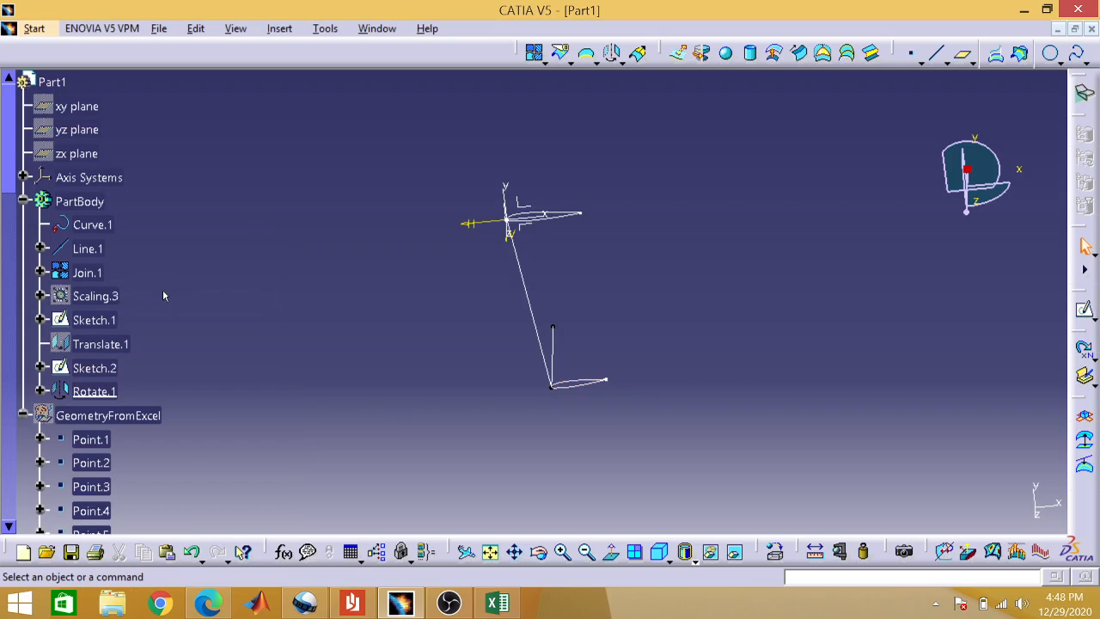
# Hide Sketch.2 and create a multi-sections surface between the root airfoil Join.1 and the twisted tip airfoil Rotate.1.
pyautogui.rightClick(103, 368)
pyautogui.click(186, 66)
pyautogui.click(279, 32)
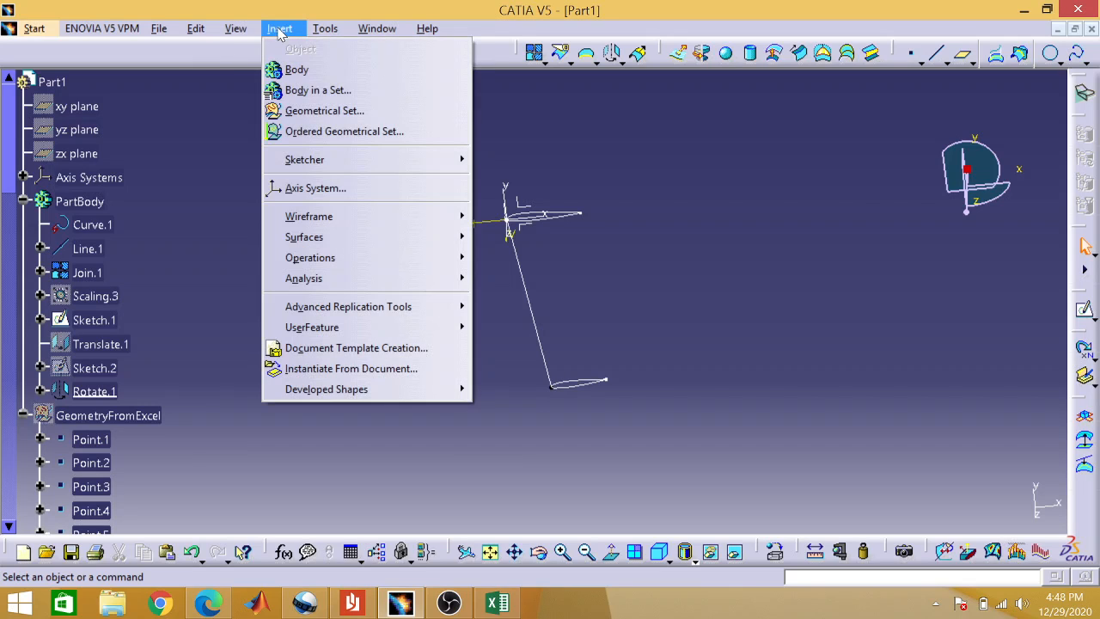
pyautogui.click(535, 144)
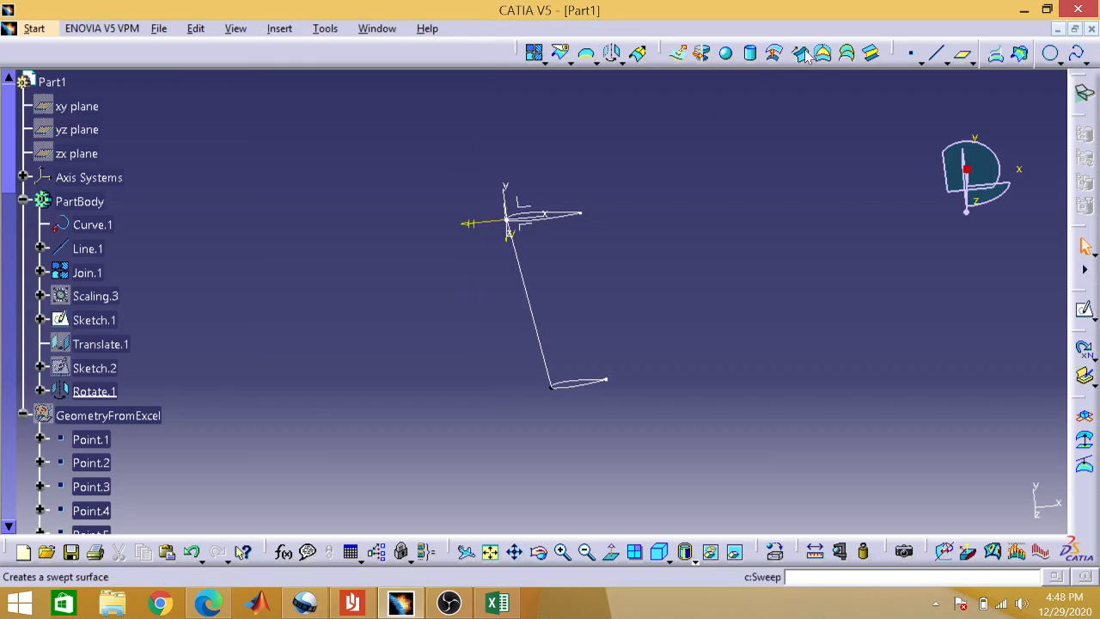
pyautogui.click(848, 55)
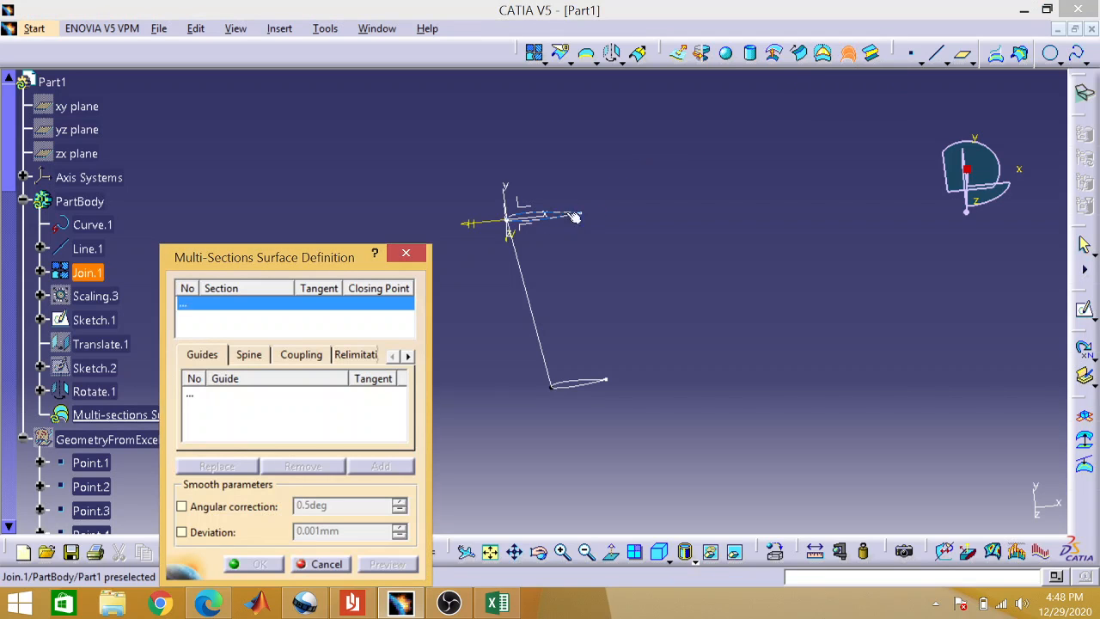
pyautogui.click(563, 215)
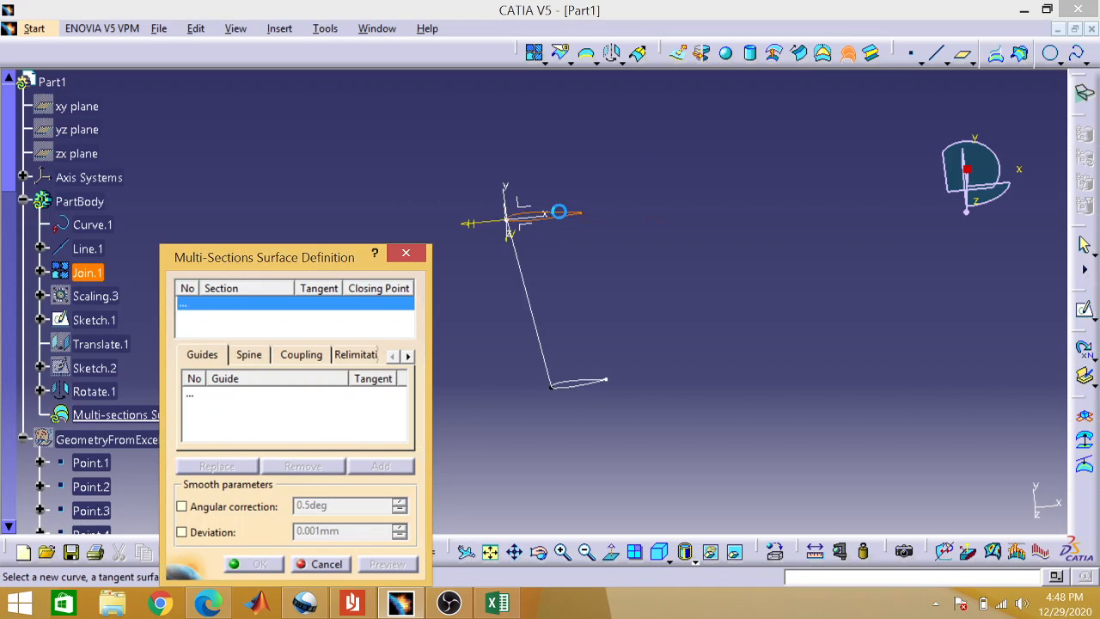
pyautogui.click(578, 387)
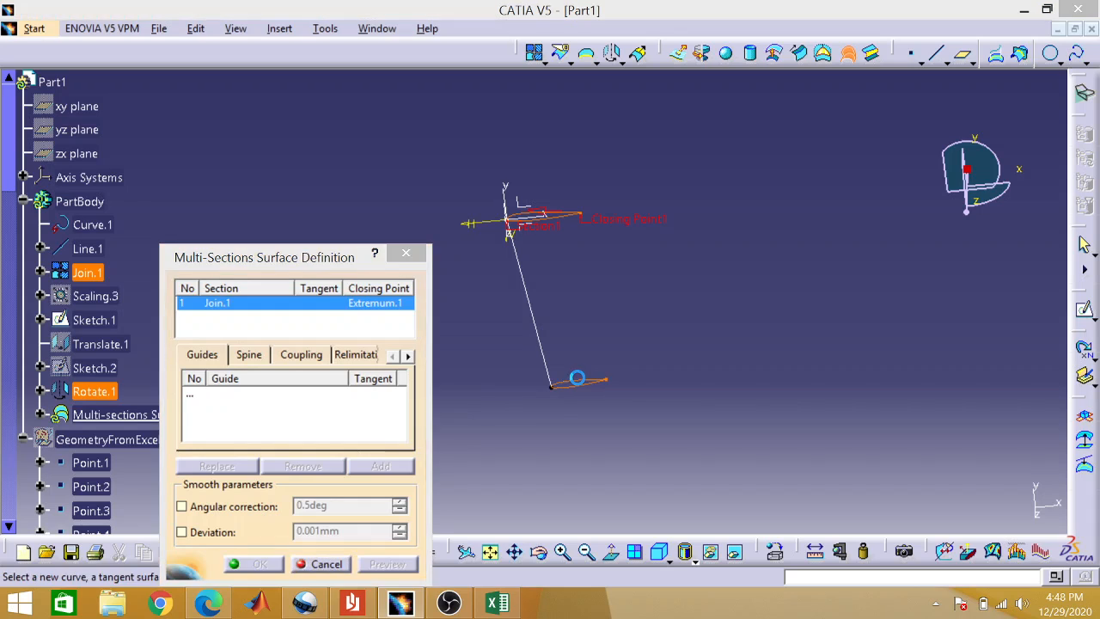
pyautogui.click(258, 564)
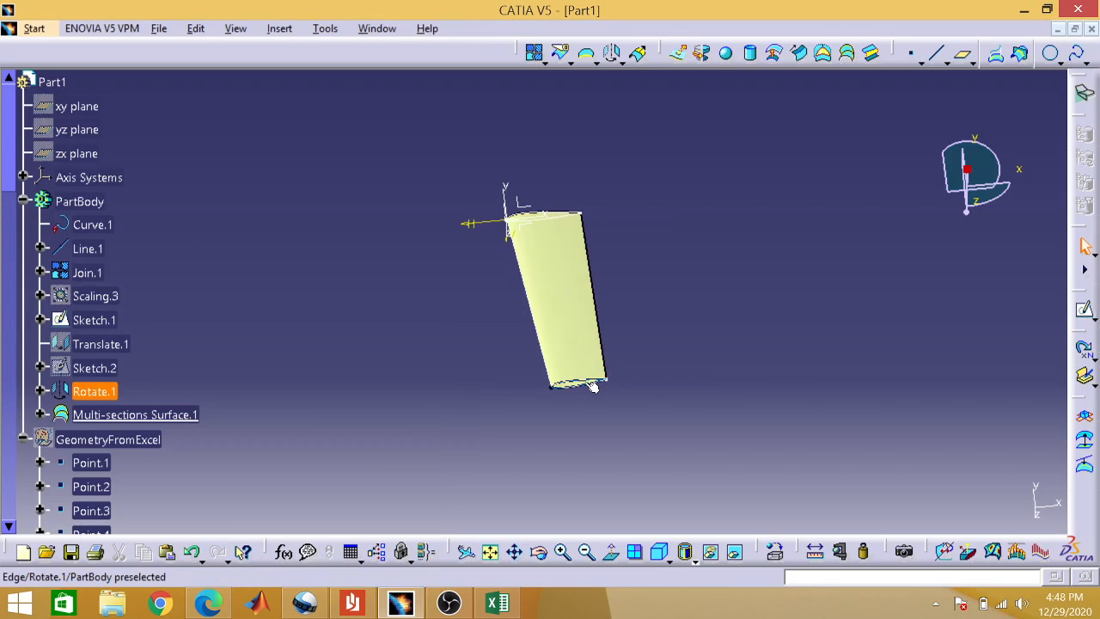
# Close the wing's open tip with a Fill surface bounded by the Rotate.1 airfoil.
pyautogui.click(538, 551)
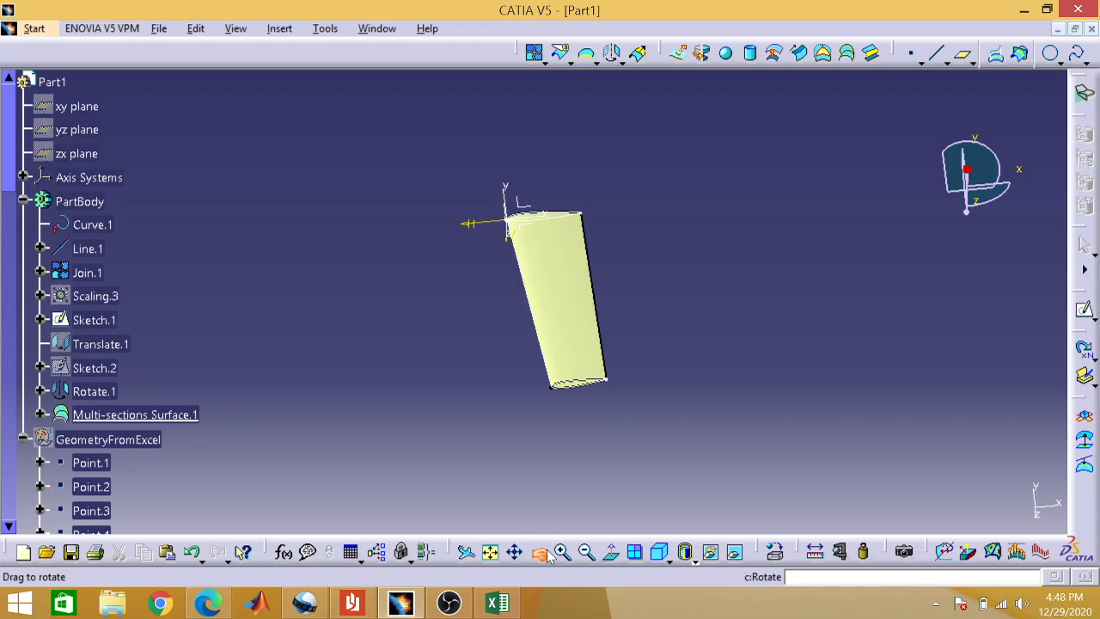
pyautogui.moveTo(639, 380); pyautogui.dragTo(607, 275)
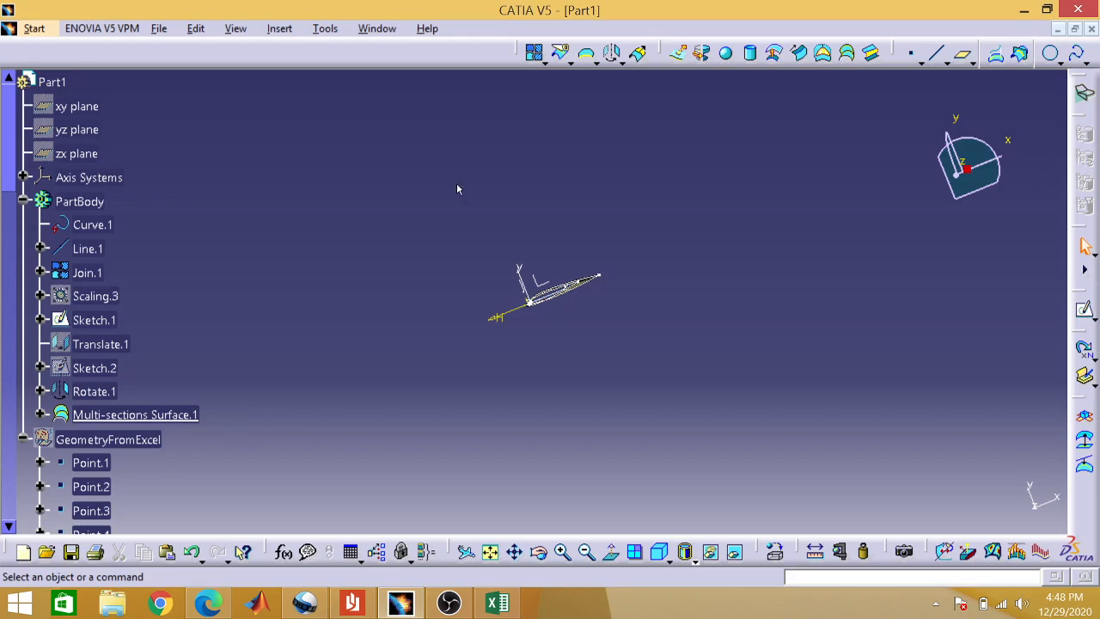
pyautogui.click(325, 28)
pyautogui.moveTo(280, 28)
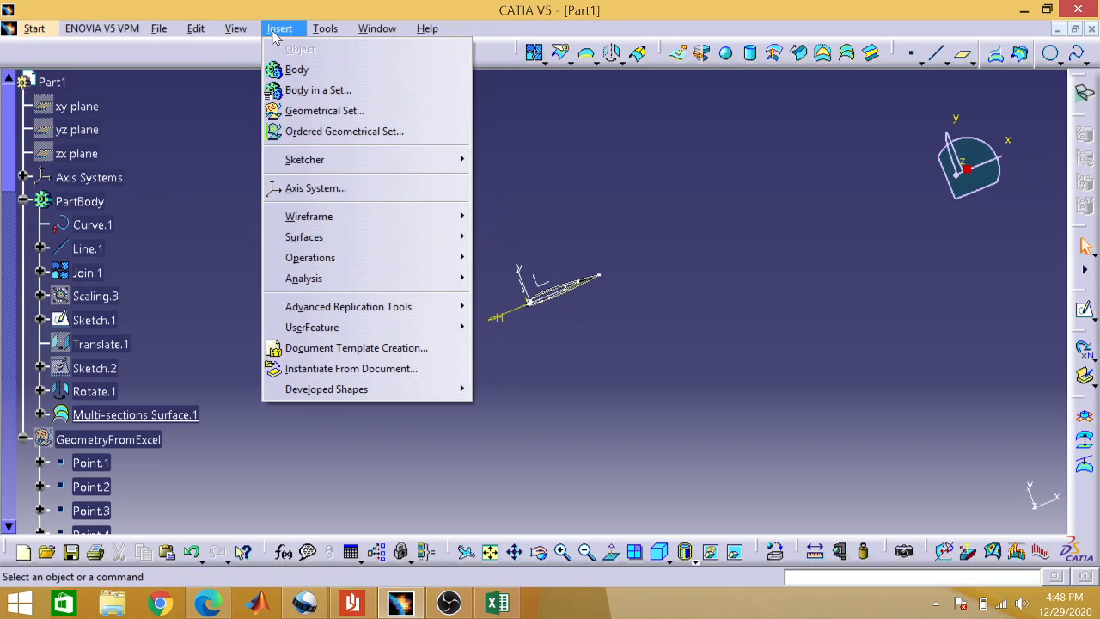
pyautogui.moveTo(356, 237)
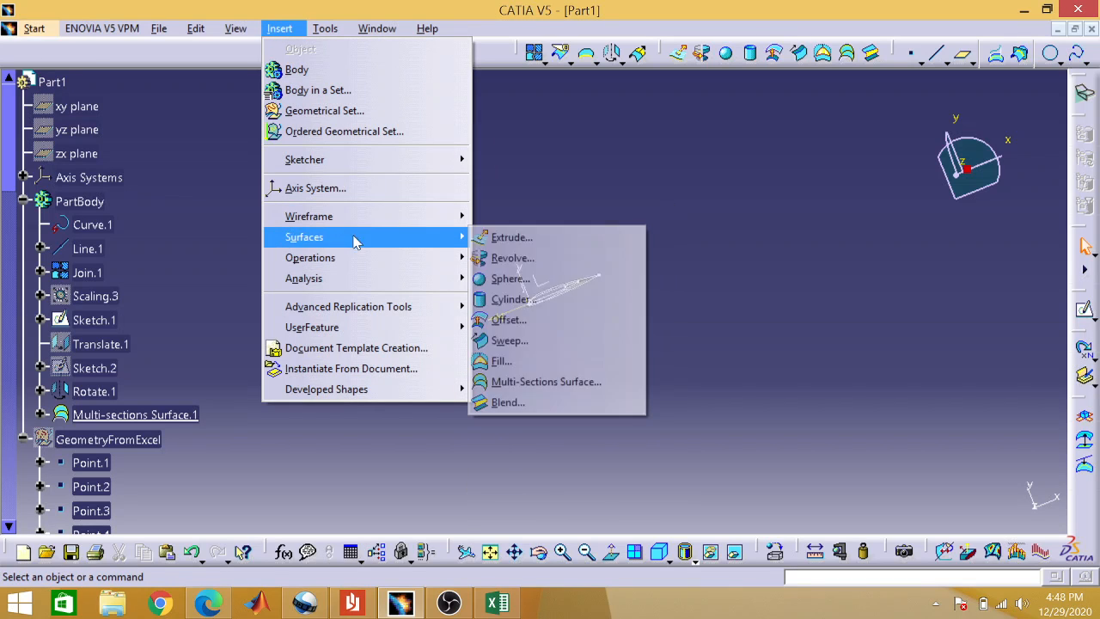
pyautogui.click(506, 362)
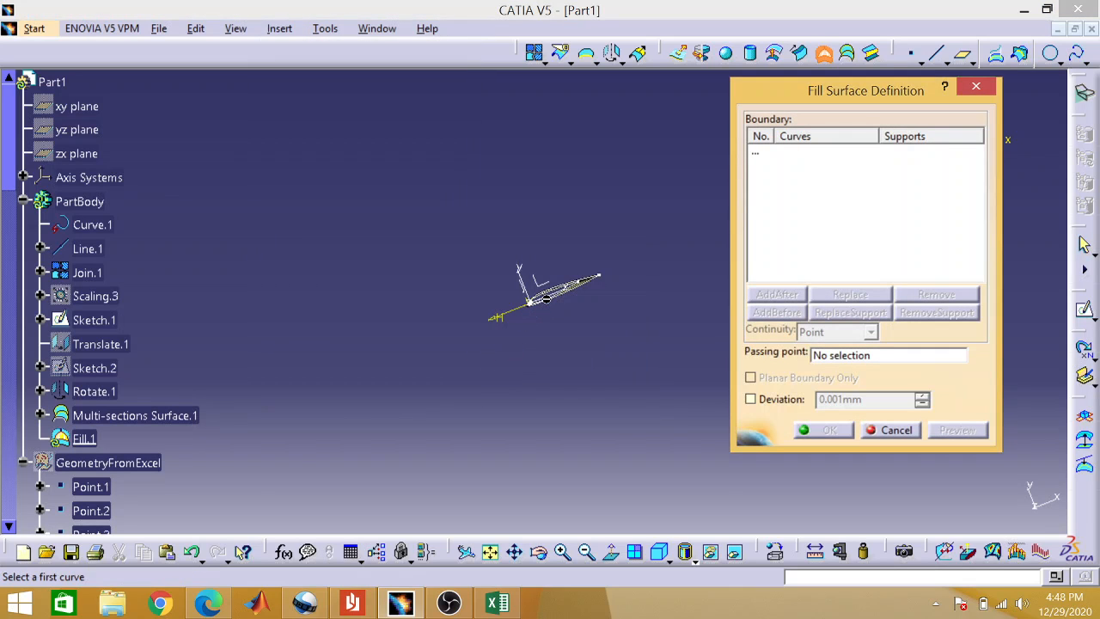
pyautogui.click(538, 552)
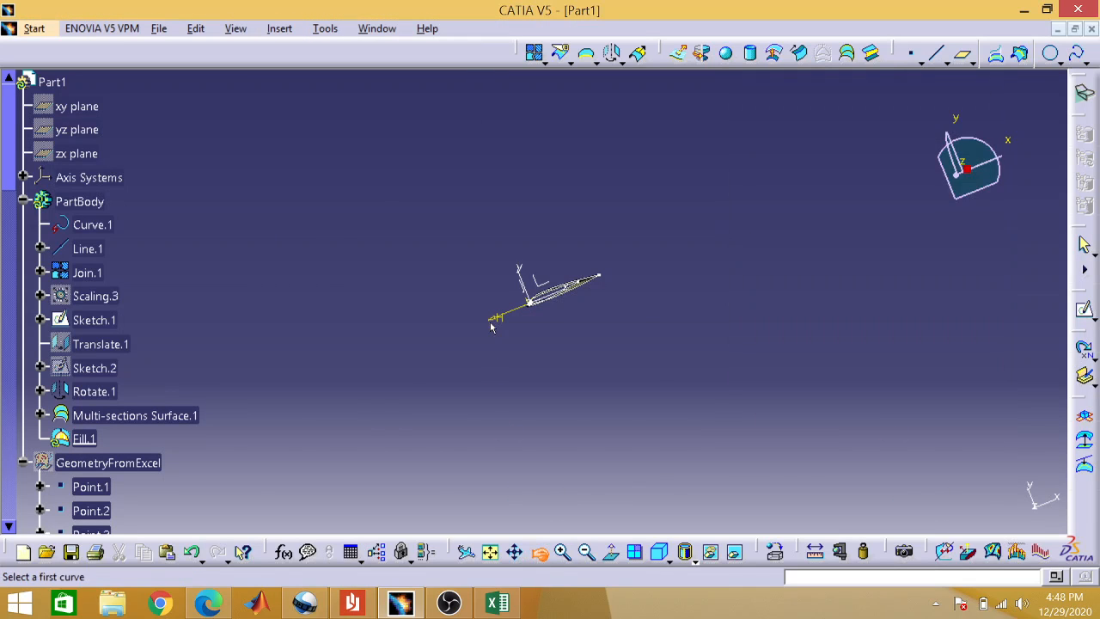
pyautogui.moveTo(491, 321); pyautogui.dragTo(519, 359)
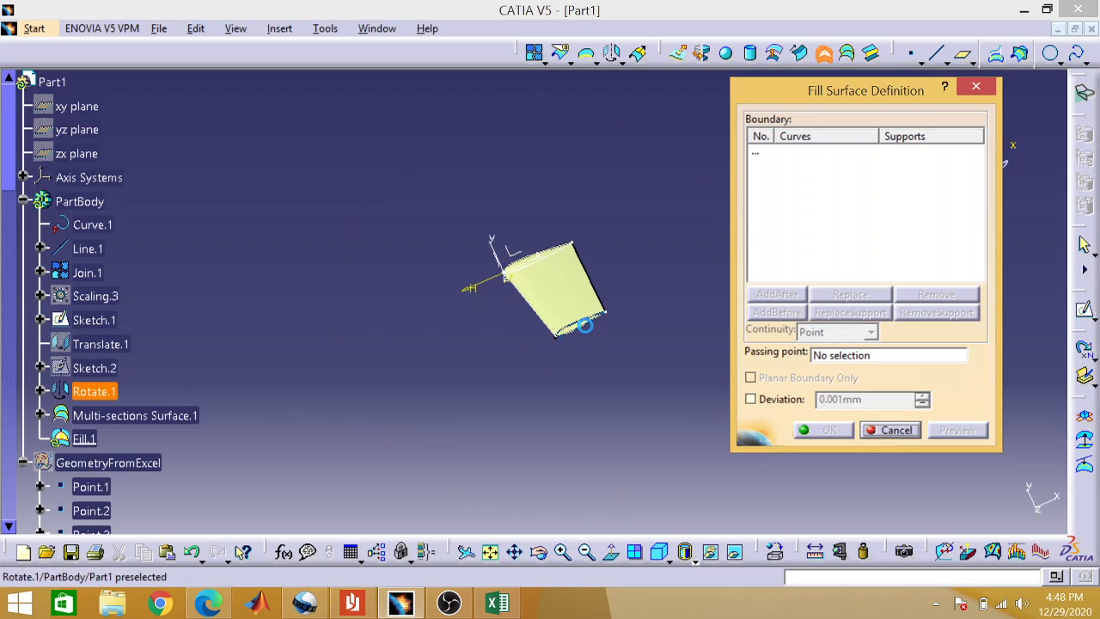
pyautogui.click(587, 324)
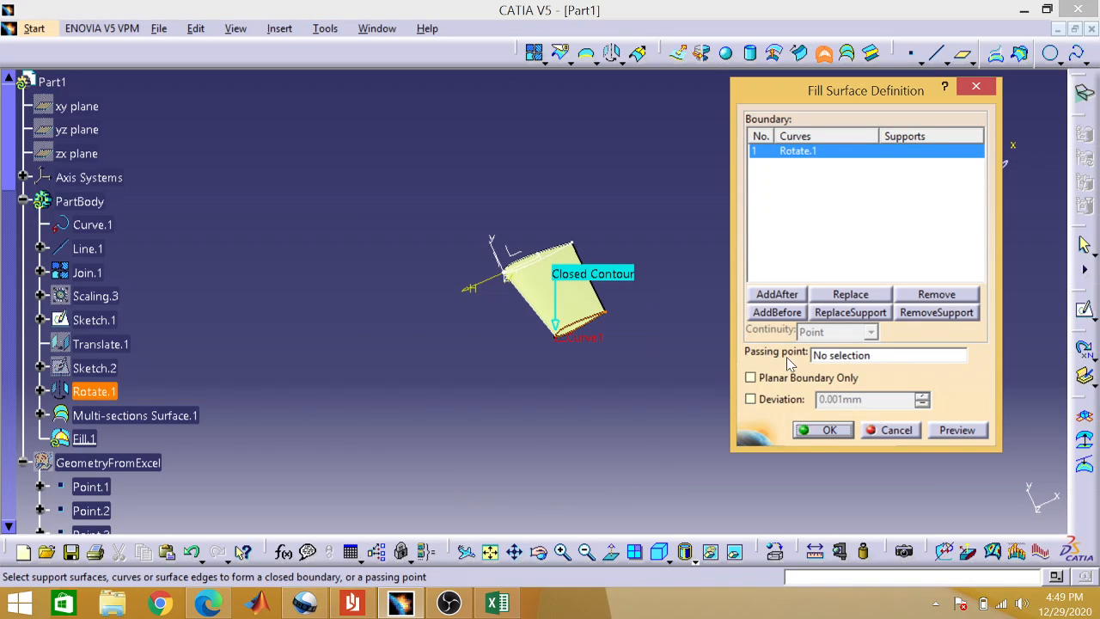
pyautogui.click(808, 430)
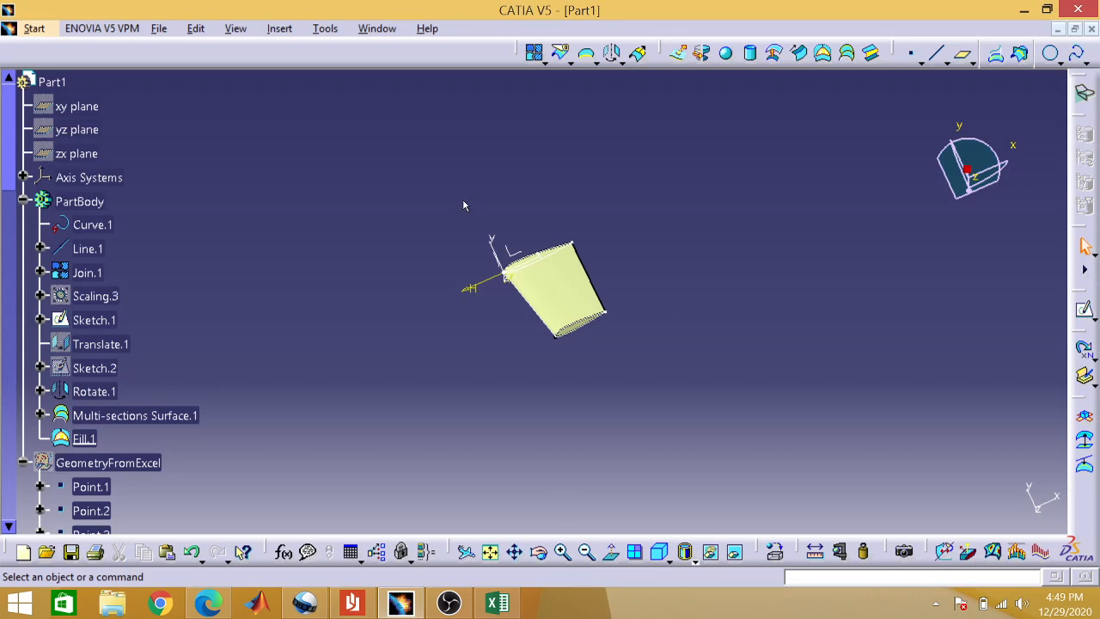
# Mirror Multi-sections Surface.1 about the xy plane with Symmetry to form the opposite half of the wing.
pyautogui.click(622, 62)
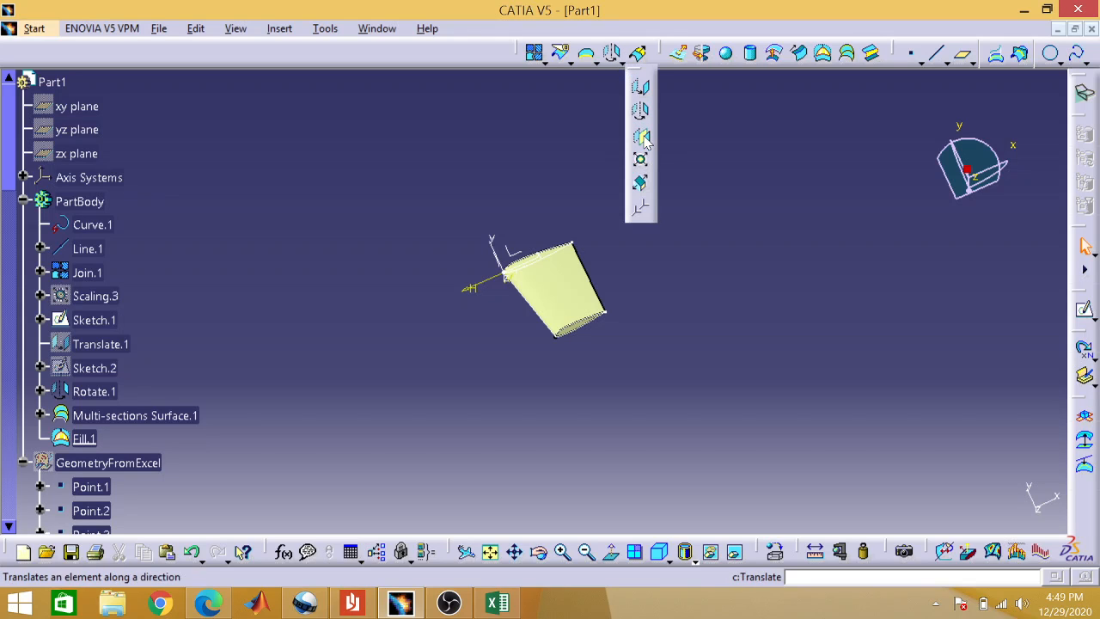
pyautogui.click(572, 281)
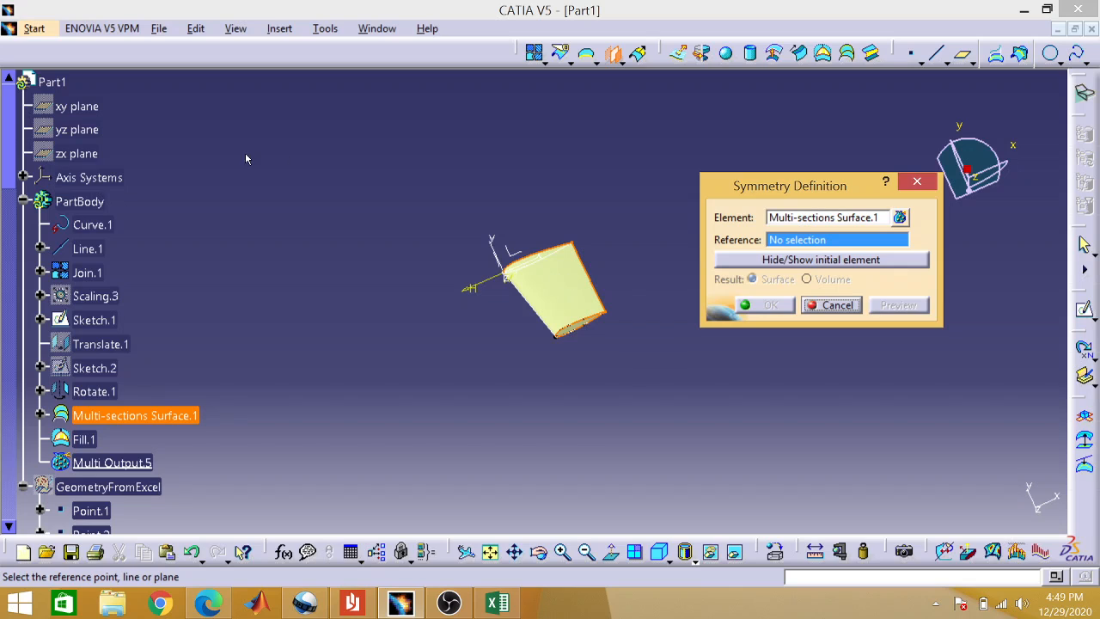
pyautogui.click(97, 104)
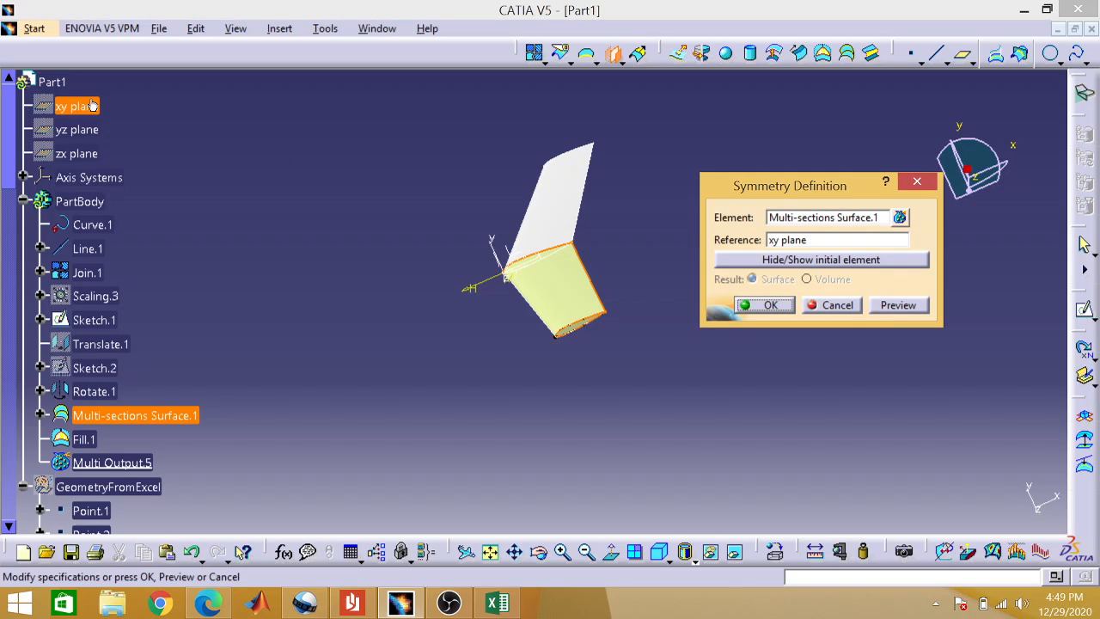
pyautogui.click(771, 306)
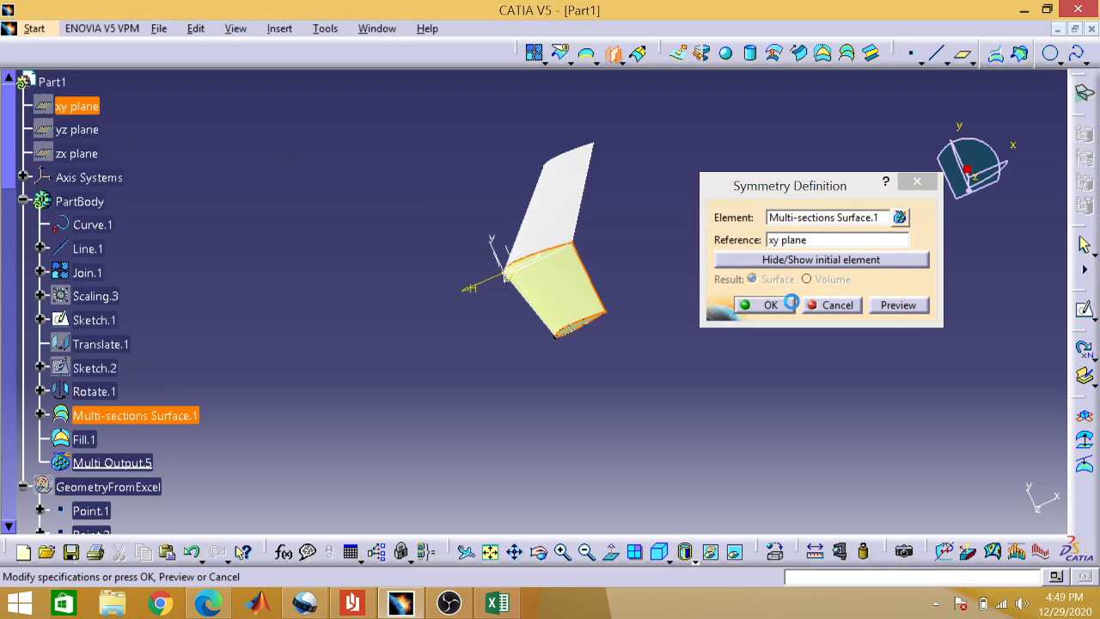
pyautogui.click(540, 554)
pyautogui.moveTo(625, 284); pyautogui.dragTo(679, 313)
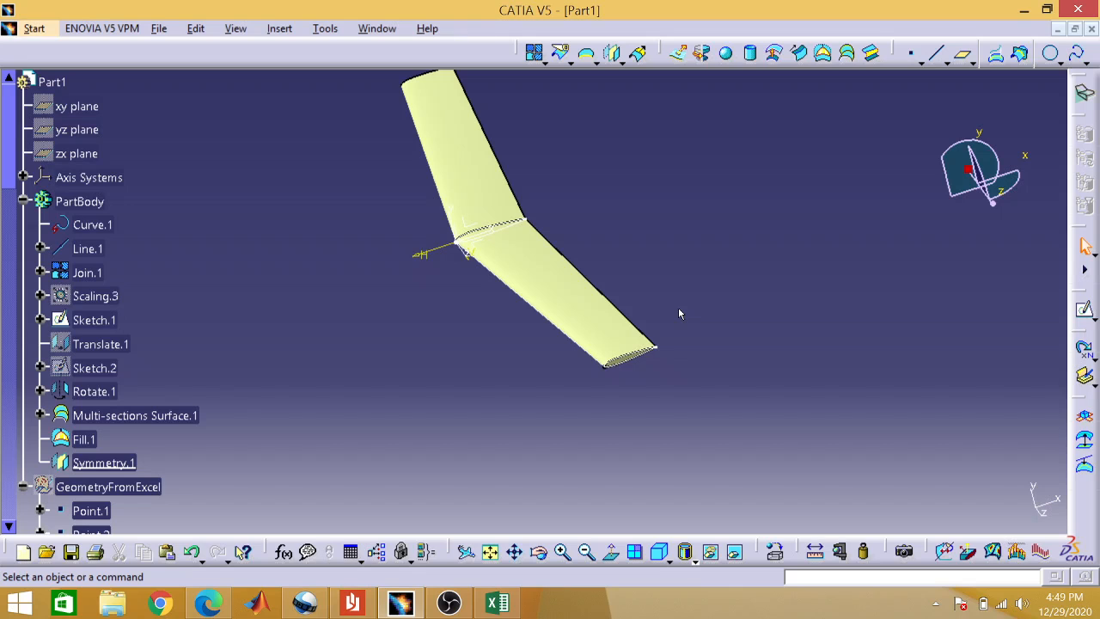
# Review the wing, fuselage and tail requirements in the assignment PDF and return to CATIA.
pyautogui.click(210, 604)
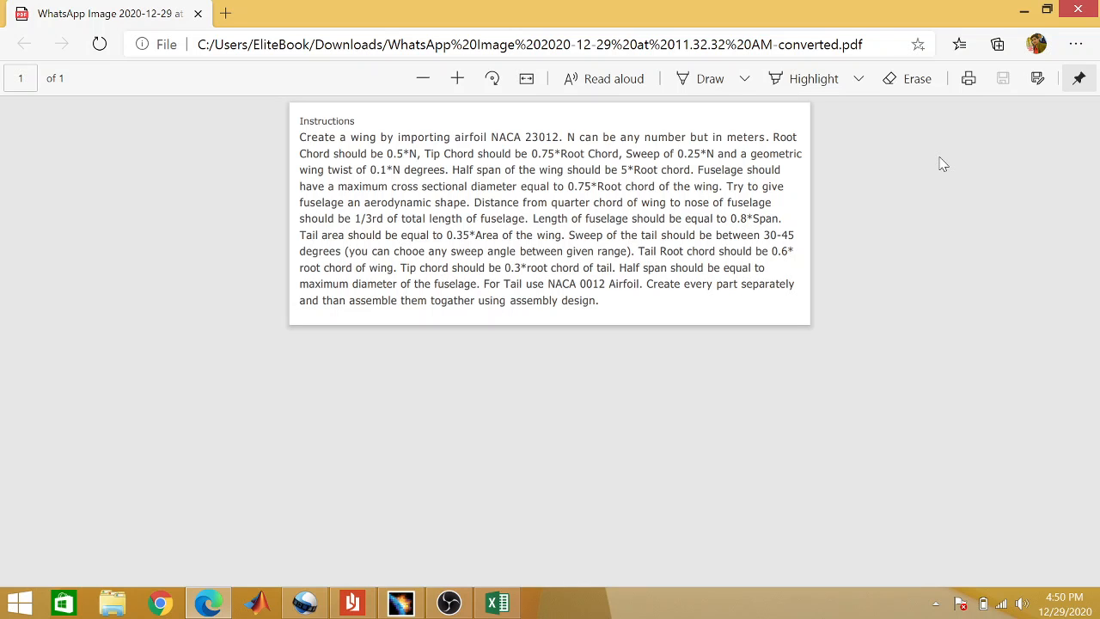
pyautogui.click(1024, 11)
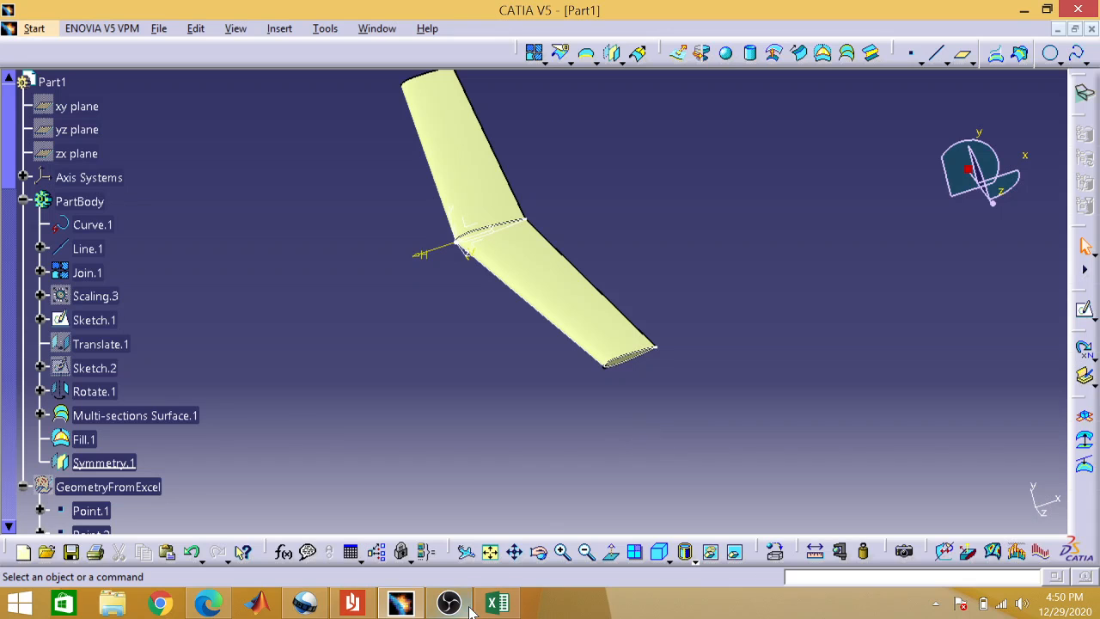
pyautogui.moveTo(458, 608)
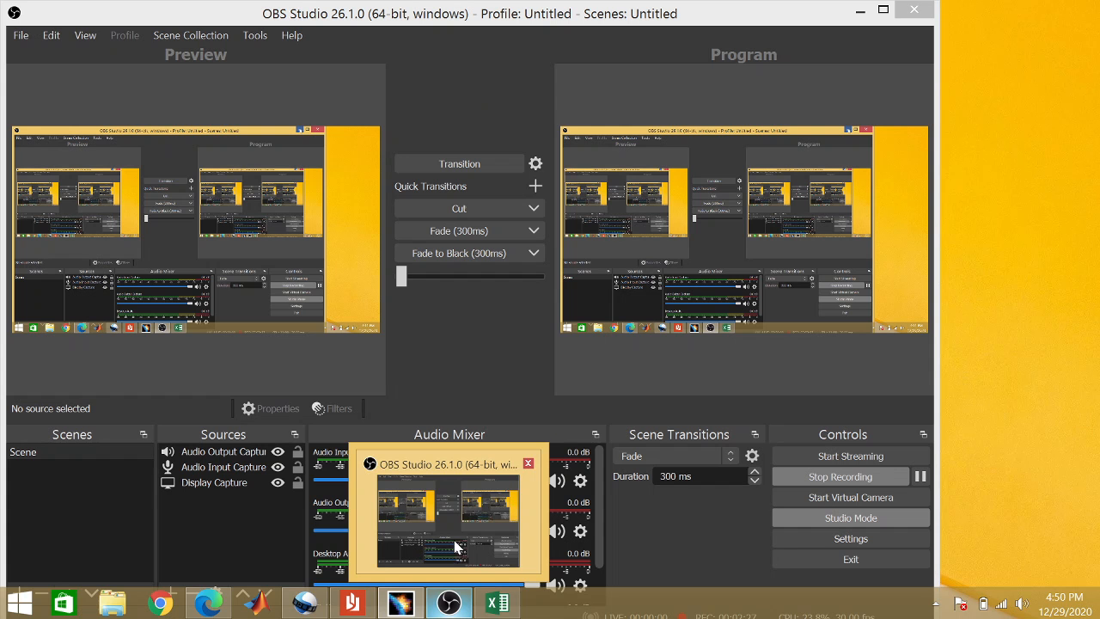
pyautogui.click(455, 547)
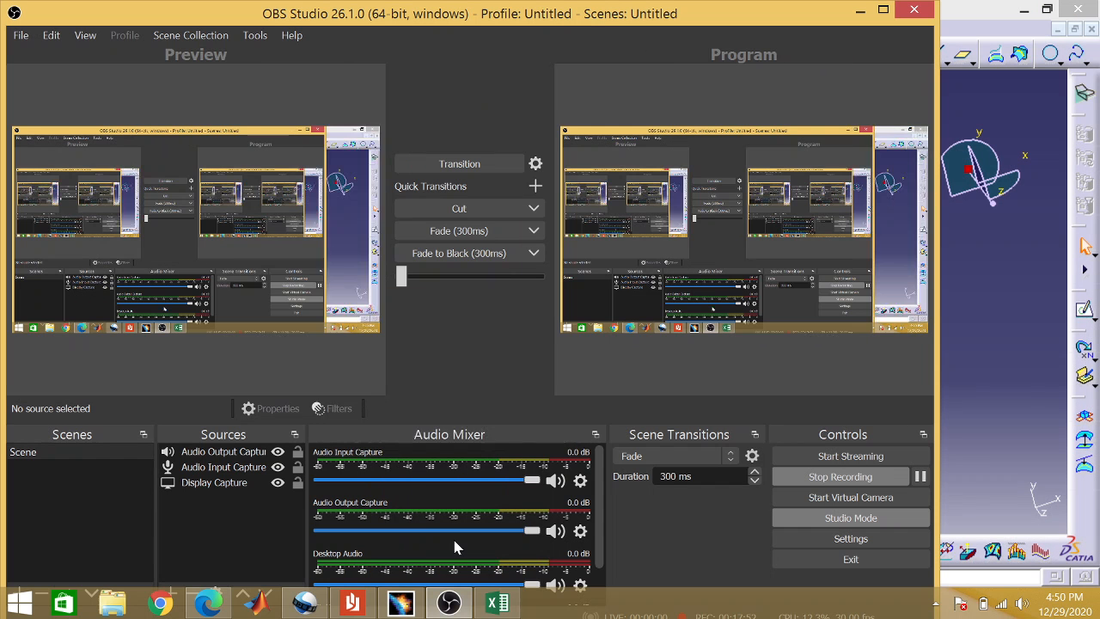